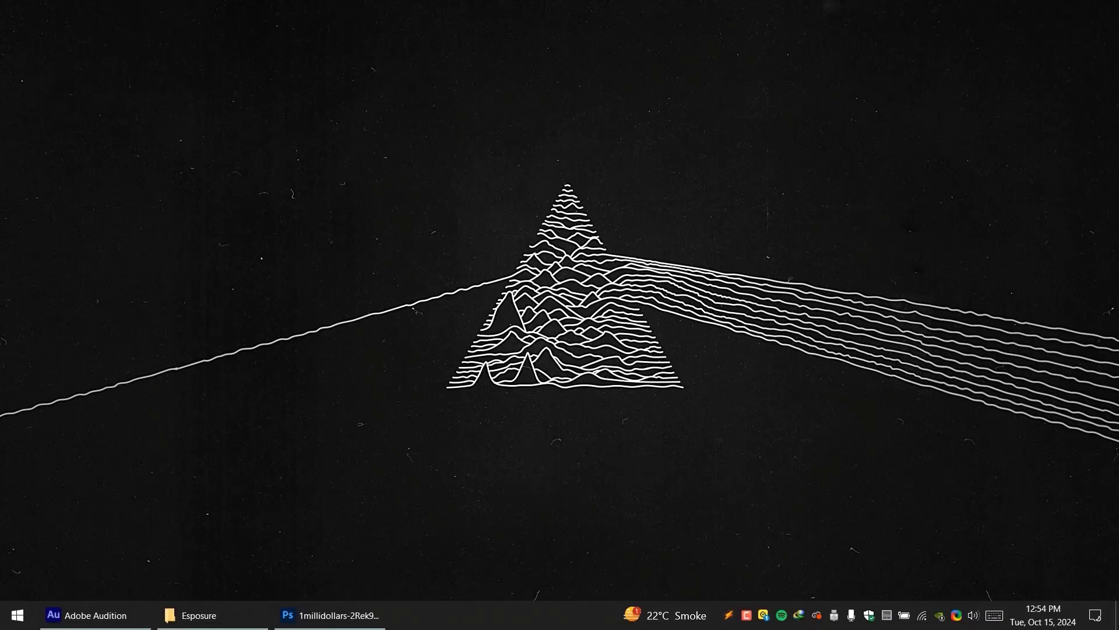
- Bring the seated-man portrait forward and inspect his face and upper body
click(350, 621)
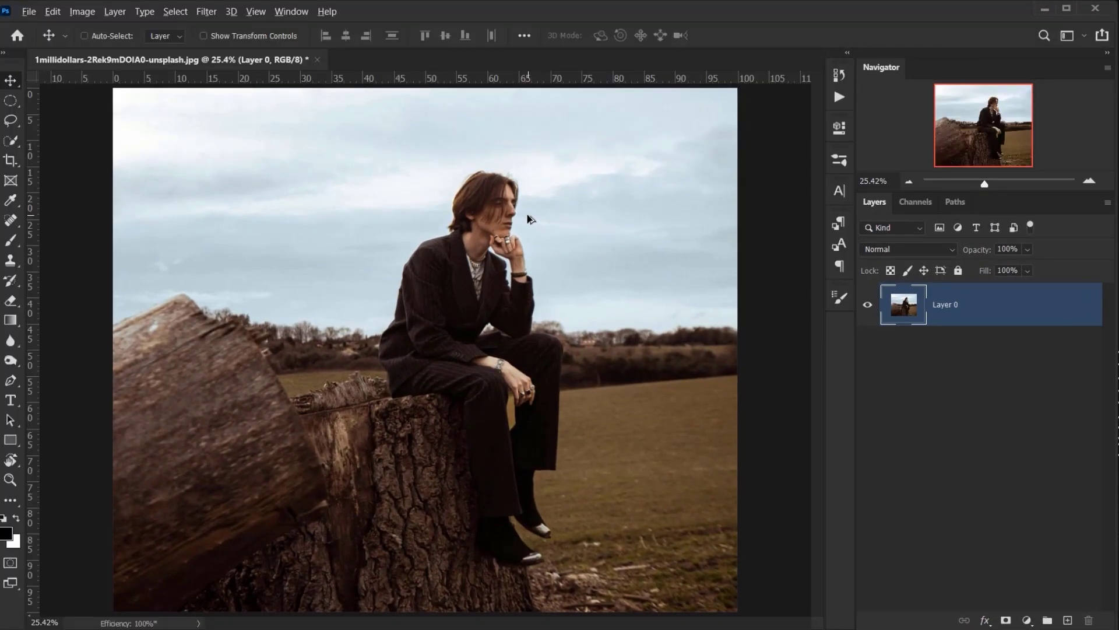
scroll(523, 213, up, 6)
drag(467, 183, 451, 273)
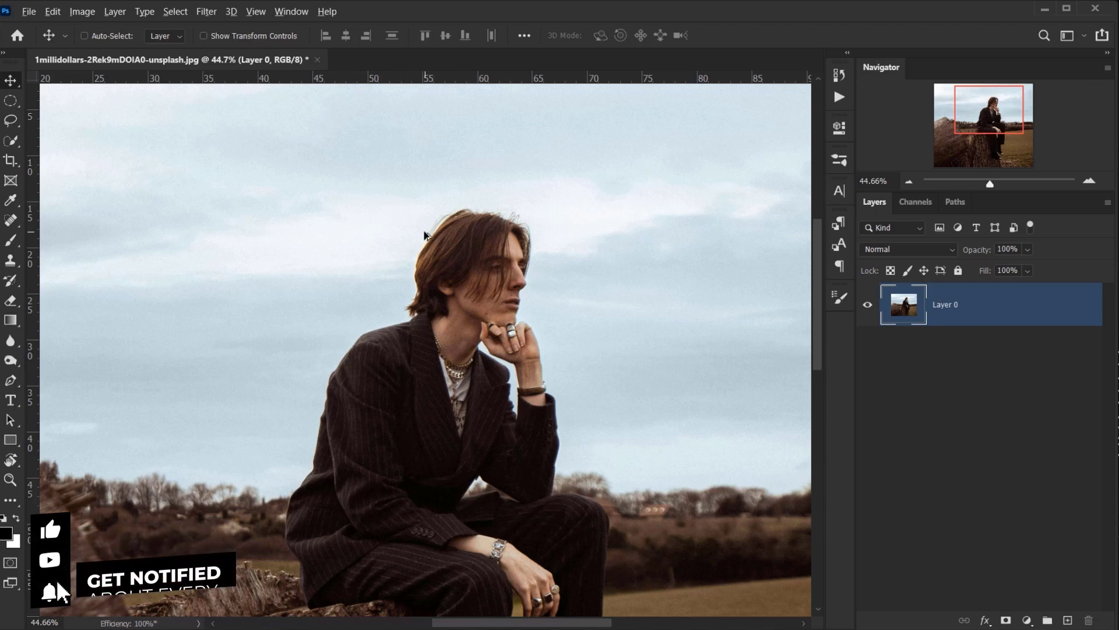
scroll(416, 228, up, 3)
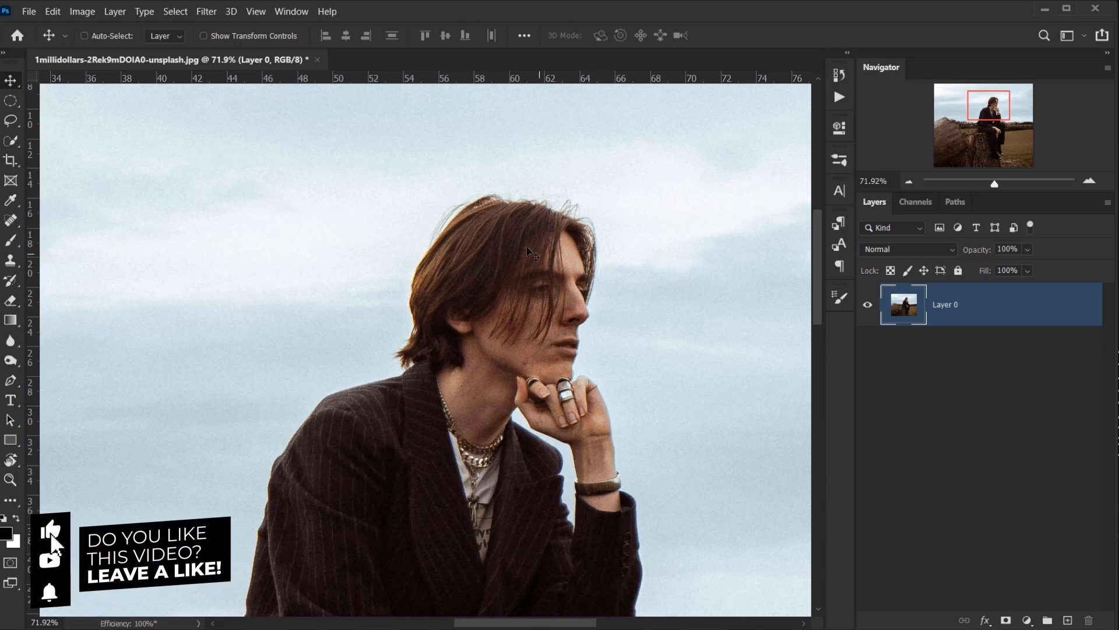
scroll(526, 260, down, 3)
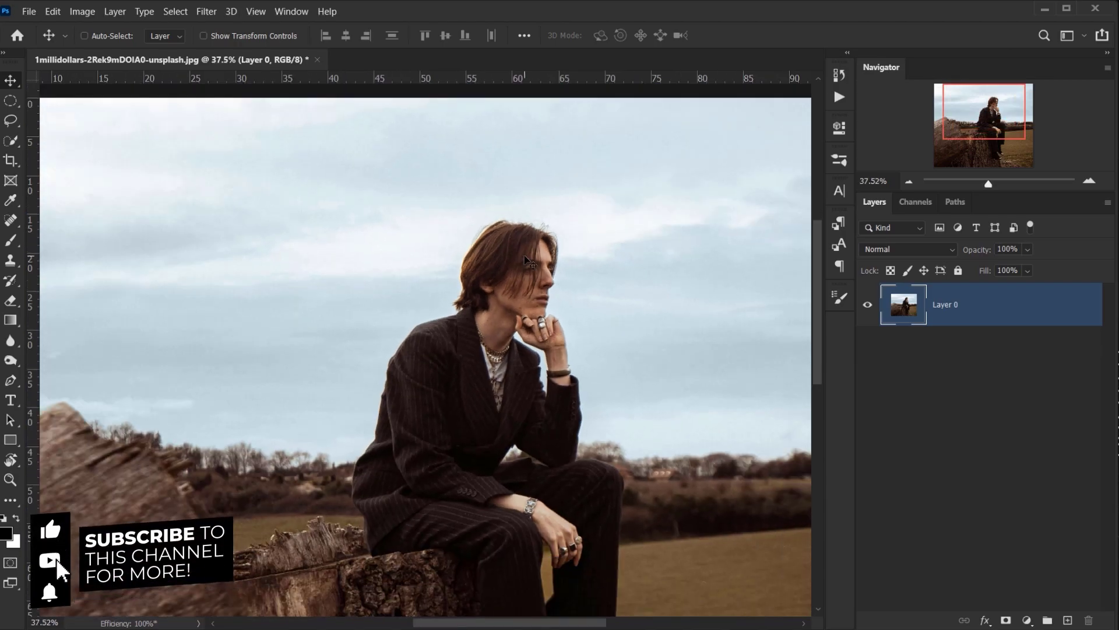
scroll(526, 259, down, 2)
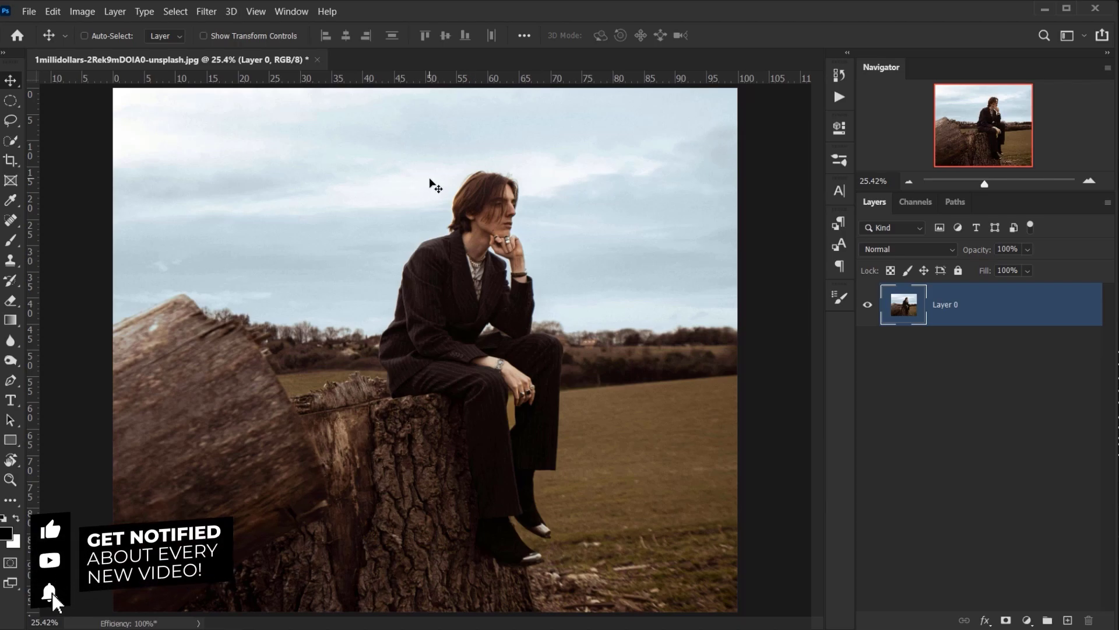
scroll(436, 187, up, 6)
drag(581, 179, 501, 215)
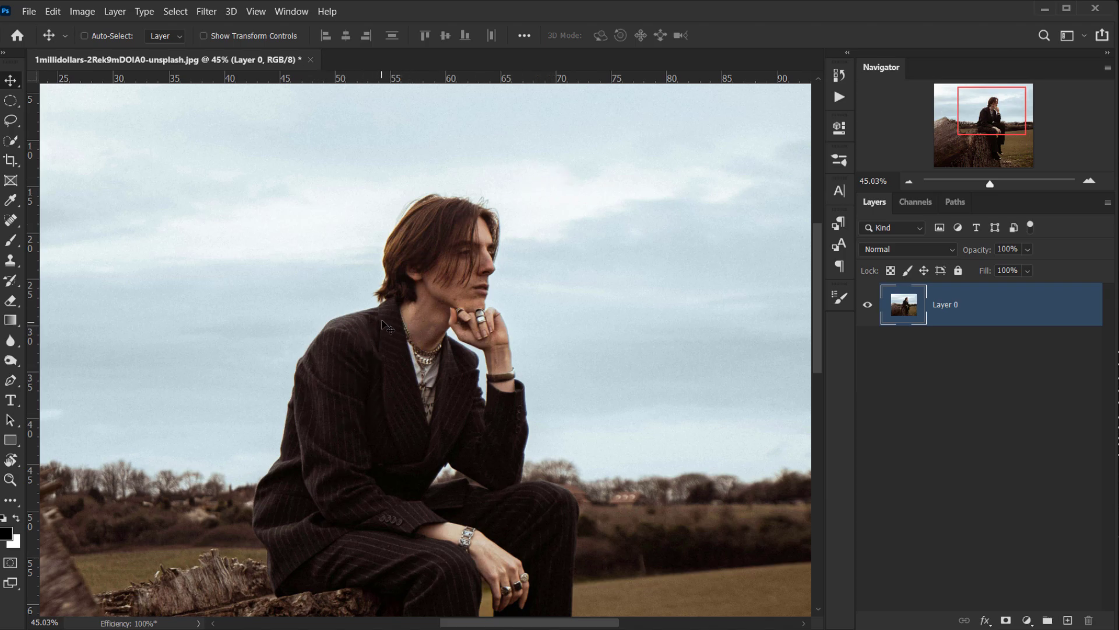
scroll(391, 229, down, 3)
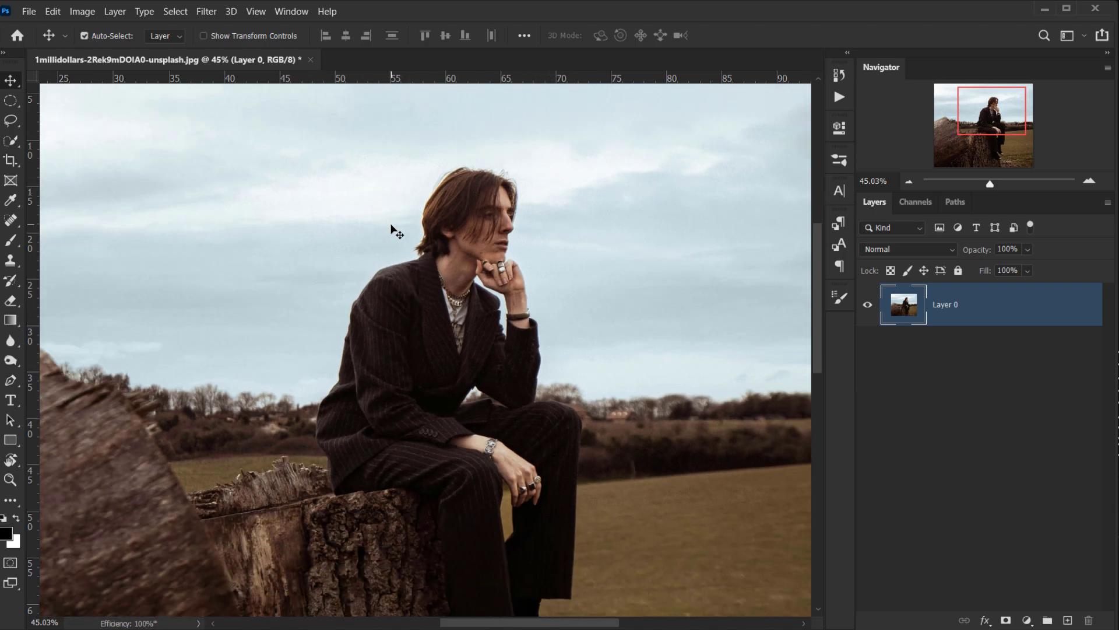
- Bring the liz-rodriguez pine-tree photo from File Explorer into Photoshop
key(alt+Tab)
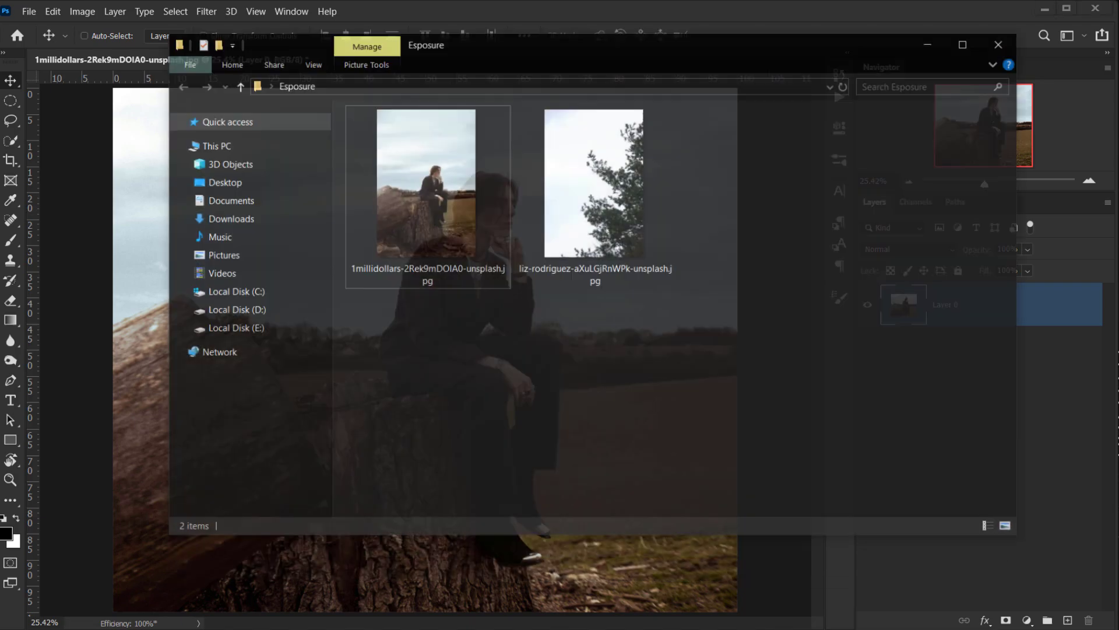
click(606, 166)
drag(606, 166, 310, 458)
drag(41, 611, 25, 602)
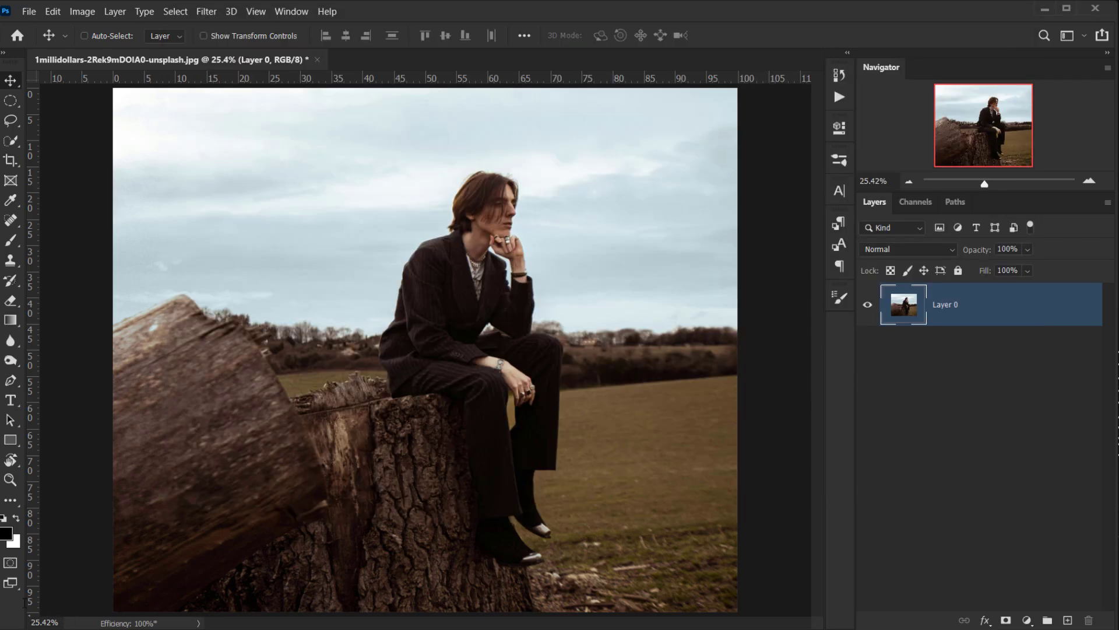
- Drop the pine-tree photo onto the 1millidollars portrait as Layer 1 and close the liz-rodriguez document
key(ctrl+0)
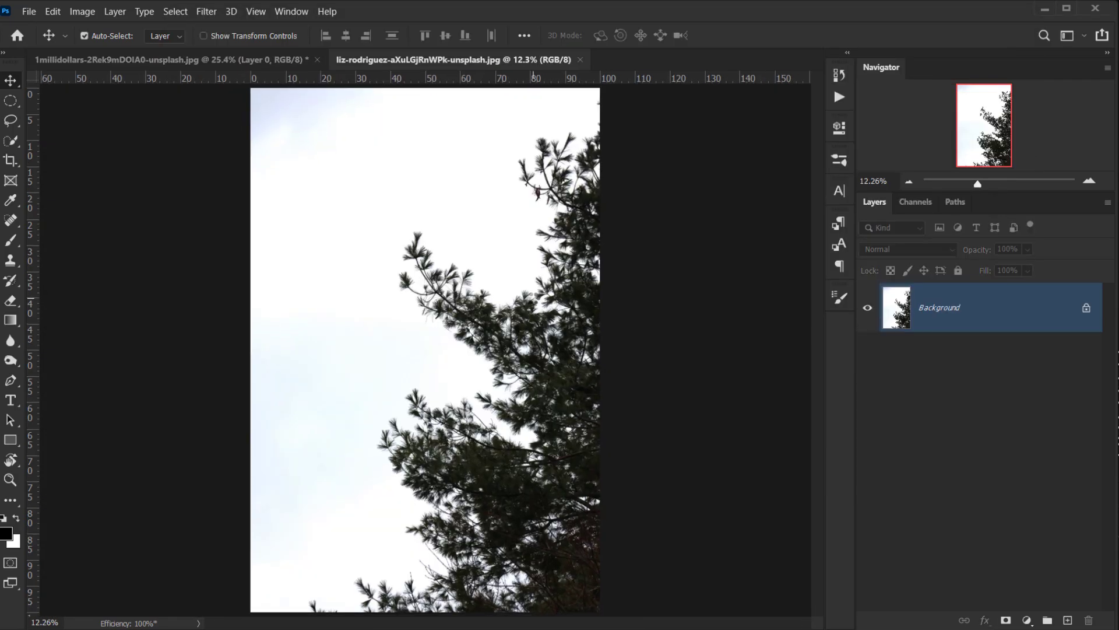
scroll(532, 304, up, 3)
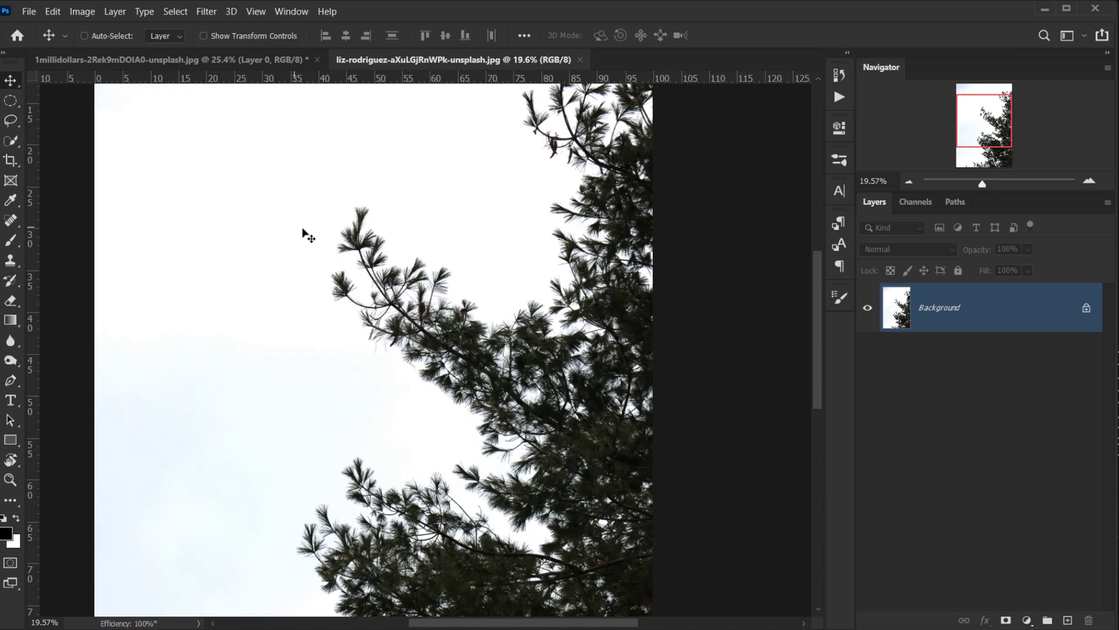
drag(510, 150, 248, 67)
drag(398, 265, 525, 184)
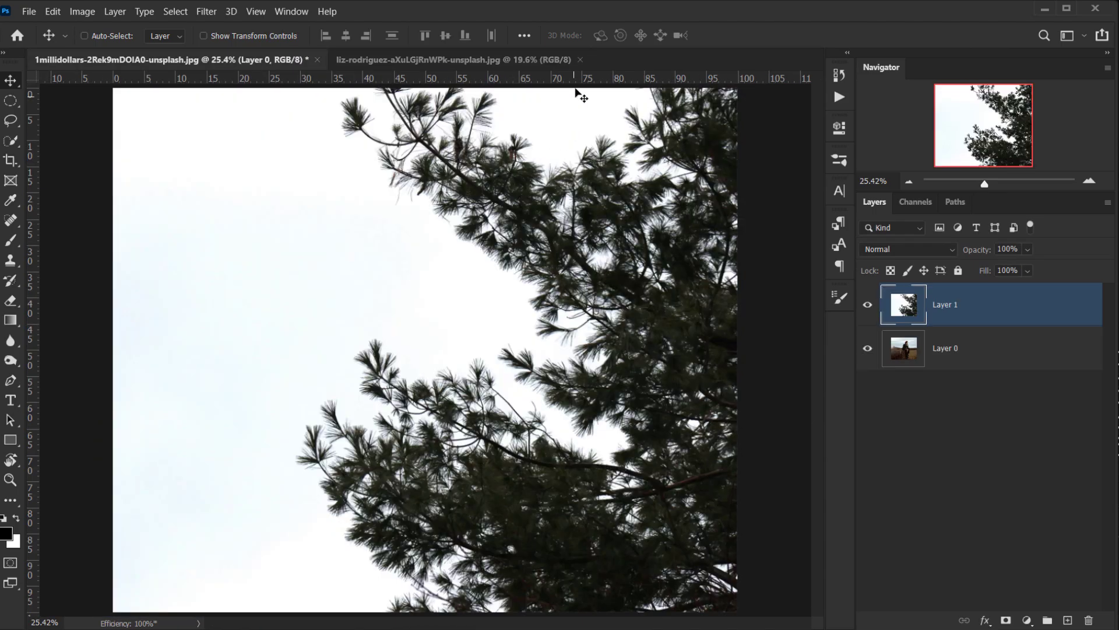
click(580, 66)
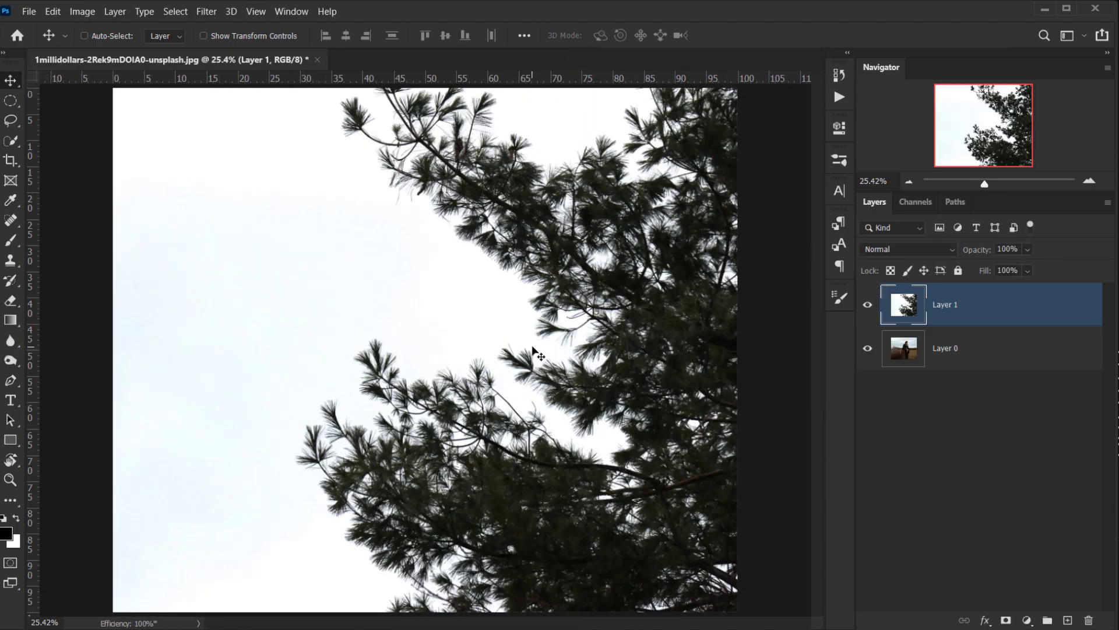
scroll(551, 324, down, 2)
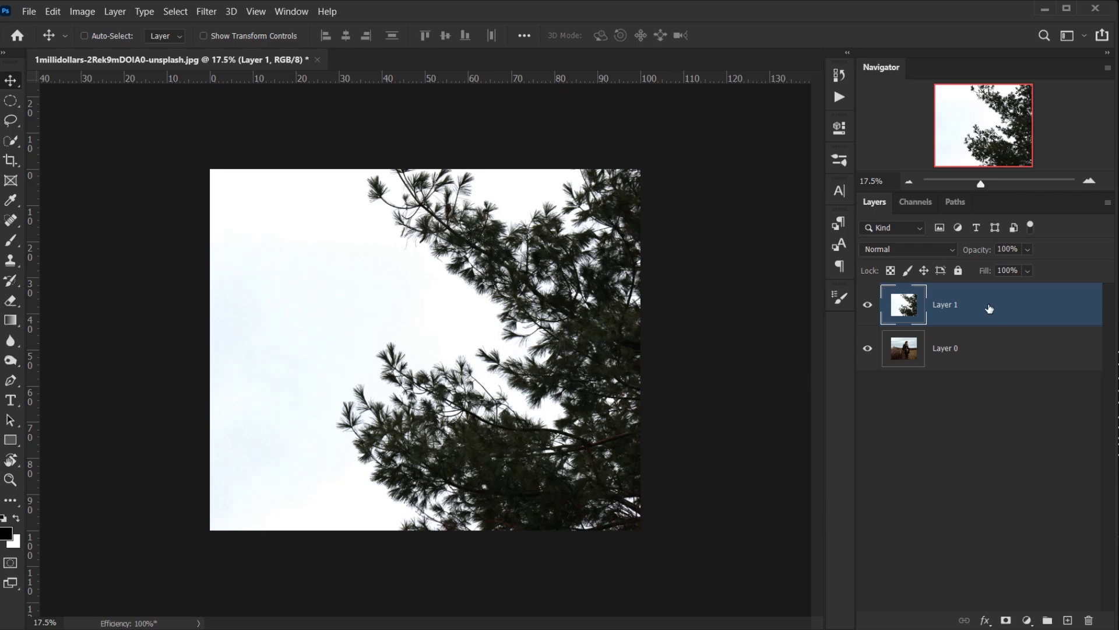
- Scale the tree layer to about 21.57%, place it over the man's head, and set opacity to 62%
key(ctrl+t)
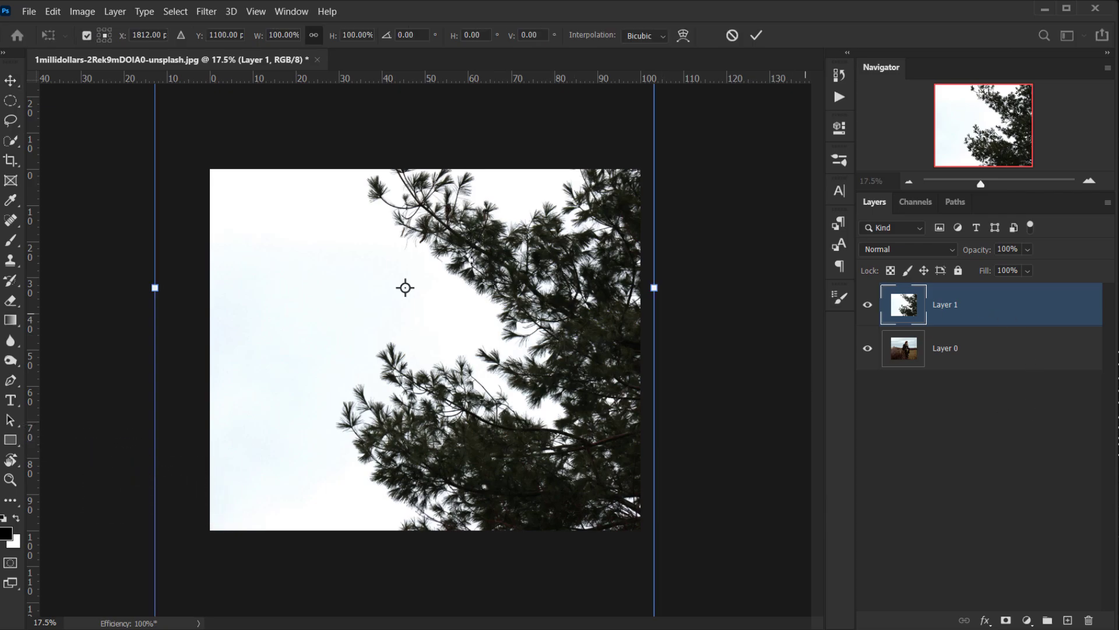
drag(338, 32, 276, 42)
scroll(408, 268, up, 4)
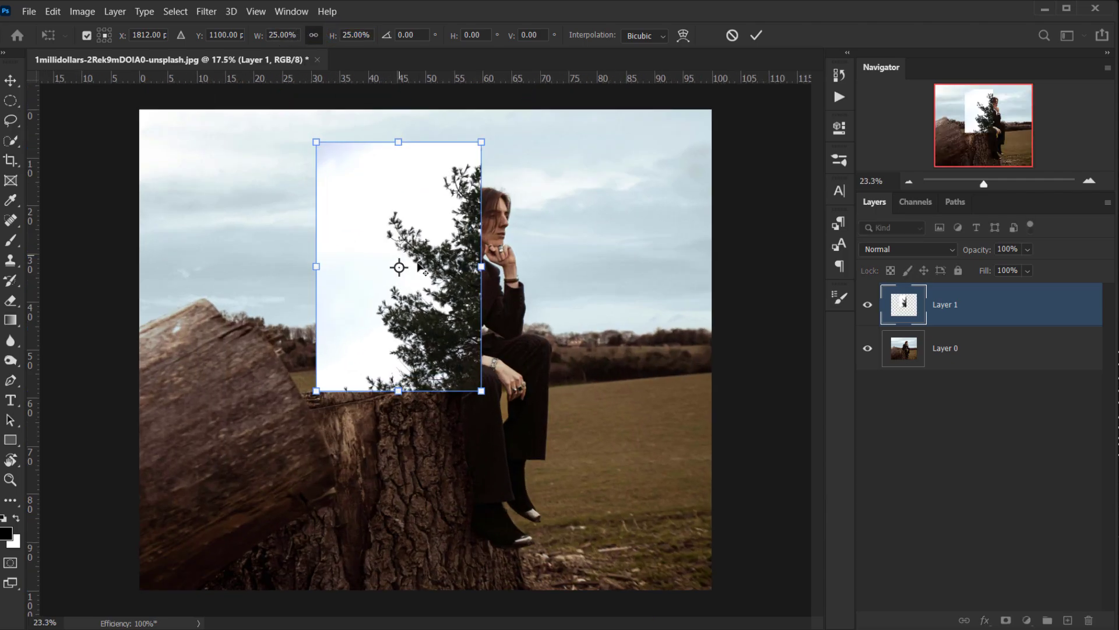
right_click(468, 338)
drag(430, 252, 779, 298)
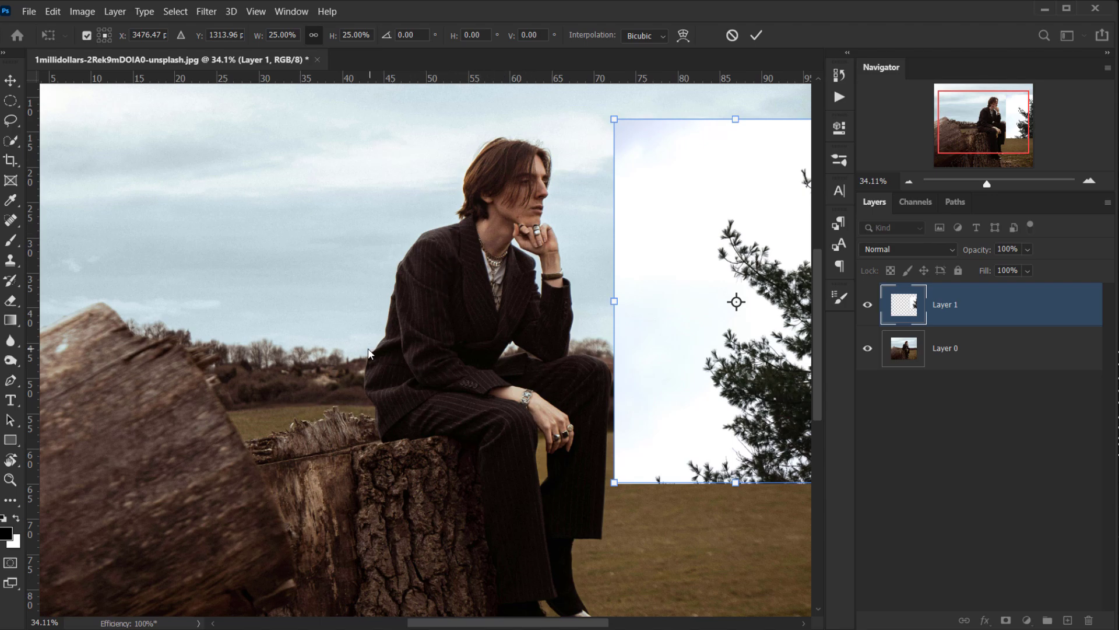
drag(446, 232, 310, 294)
drag(664, 411, 362, 341)
drag(419, 475, 385, 425)
drag(340, 283, 334, 298)
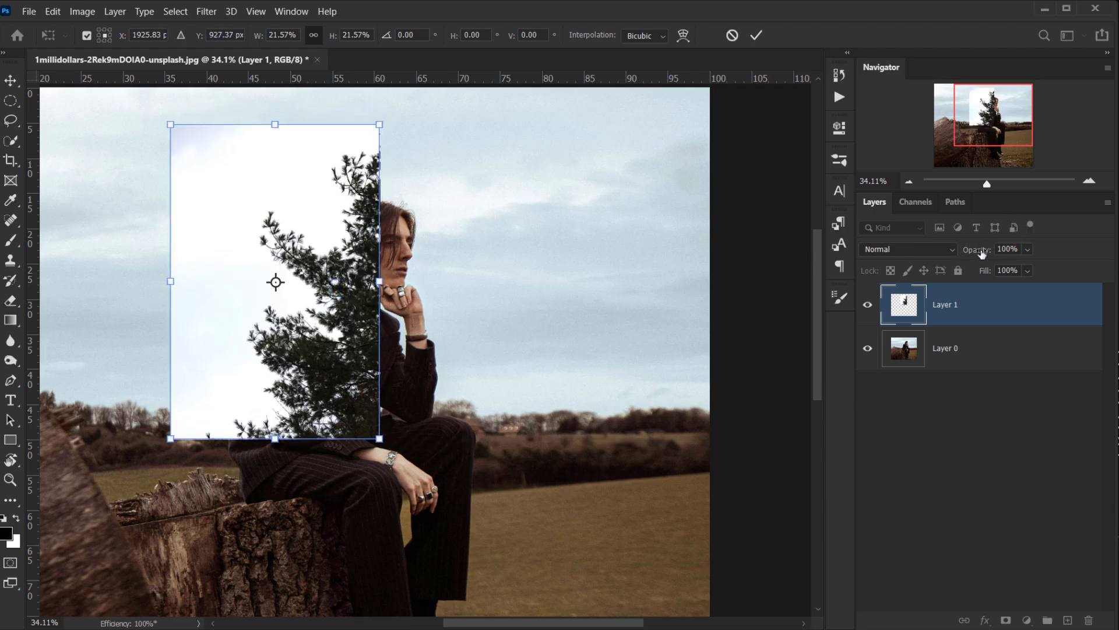
drag(983, 251, 959, 251)
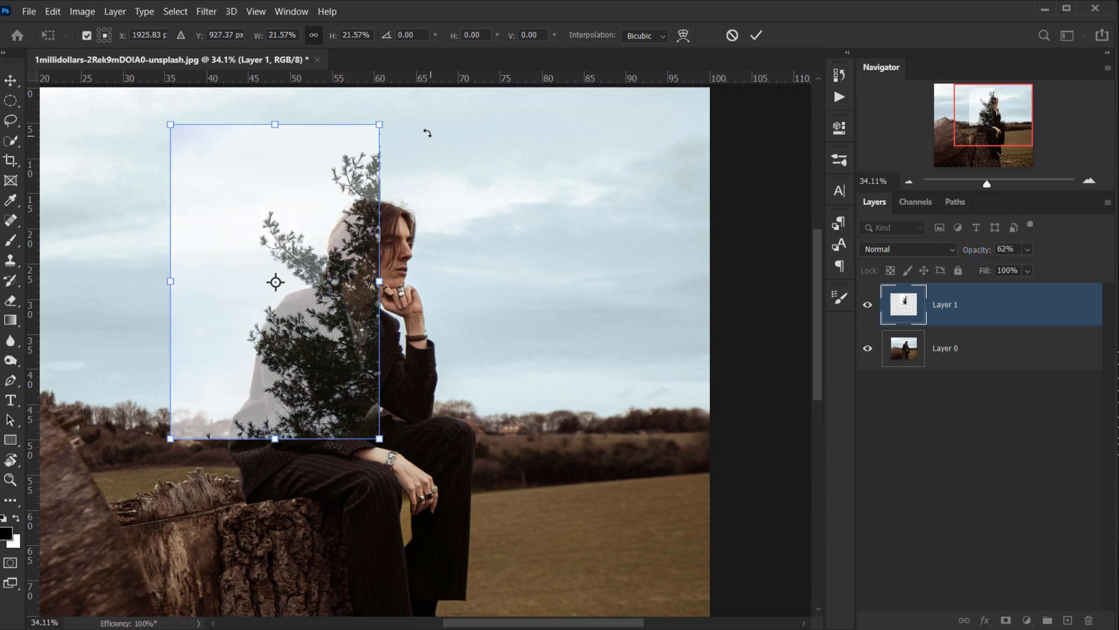
- Tilt the tree layer, shrink it to about 20.5% and position it over the man
drag(427, 133, 457, 180)
mouse_move(350, 345)
mouse_down()
mouse_move(358, 298)
mouse_move(344, 340)
mouse_move(351, 332)
mouse_up()
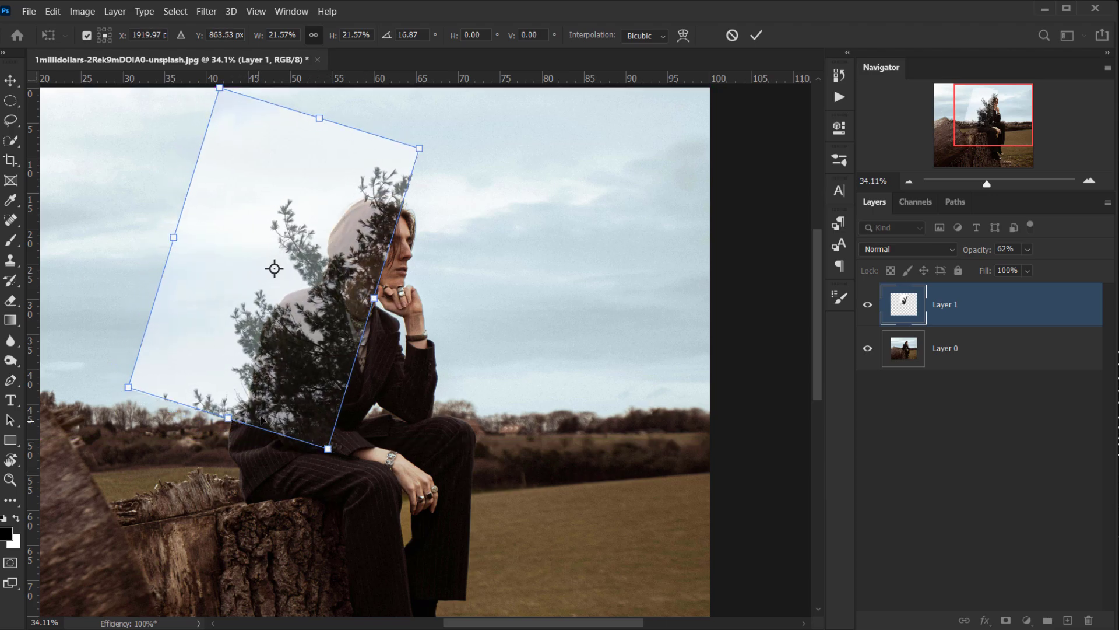
drag(291, 430, 308, 436)
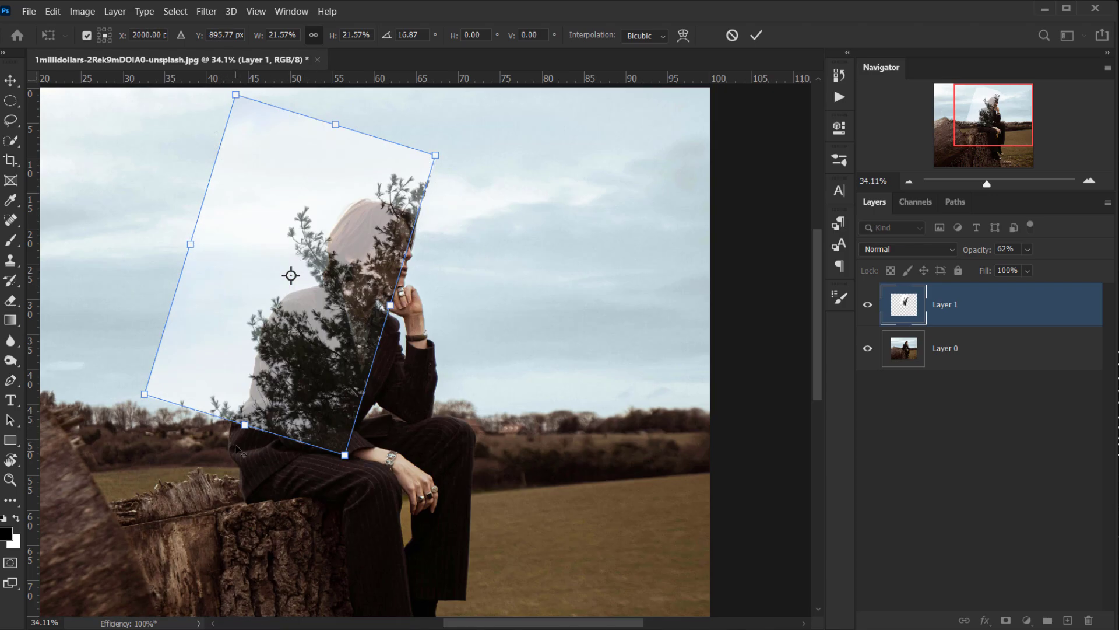
scroll(236, 443, up, 4)
drag(240, 379, 214, 371)
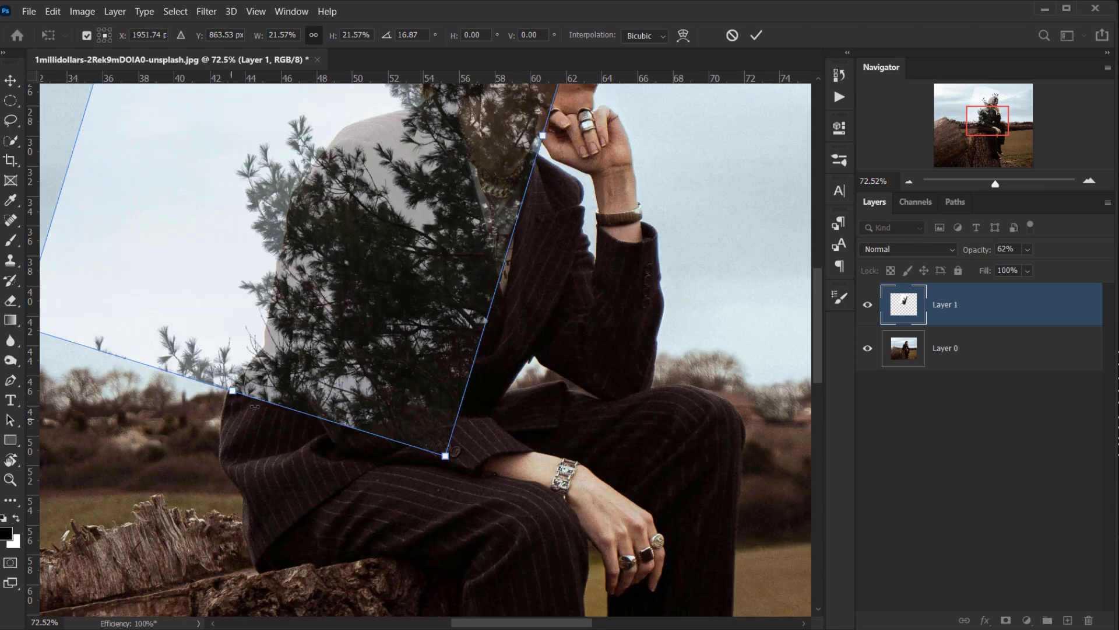
scroll(308, 319, up, 6)
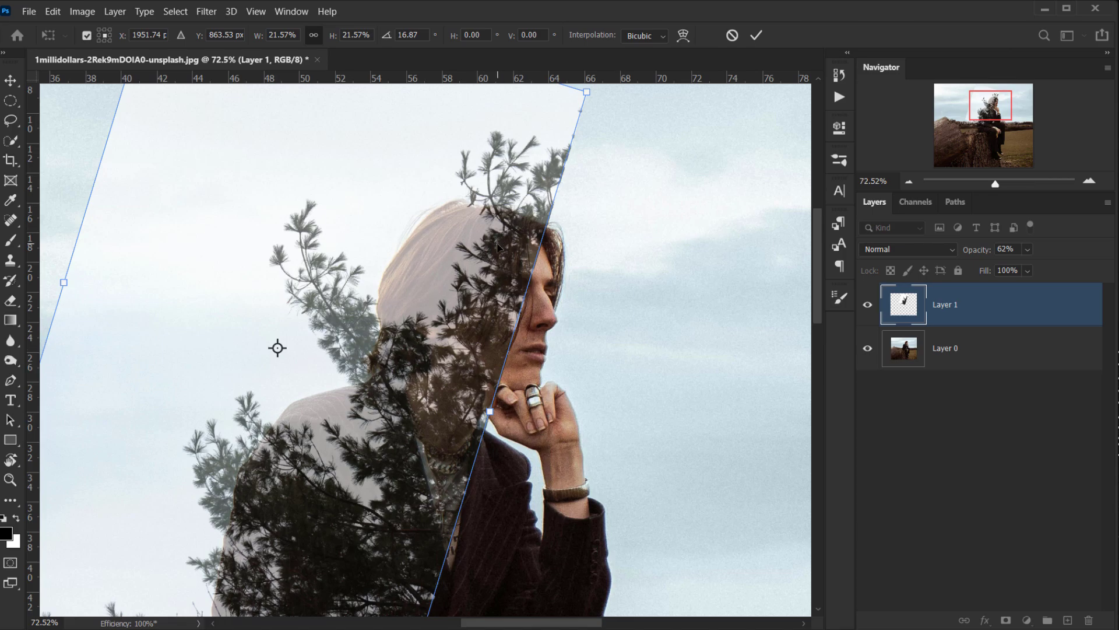
scroll(498, 246, down, 3)
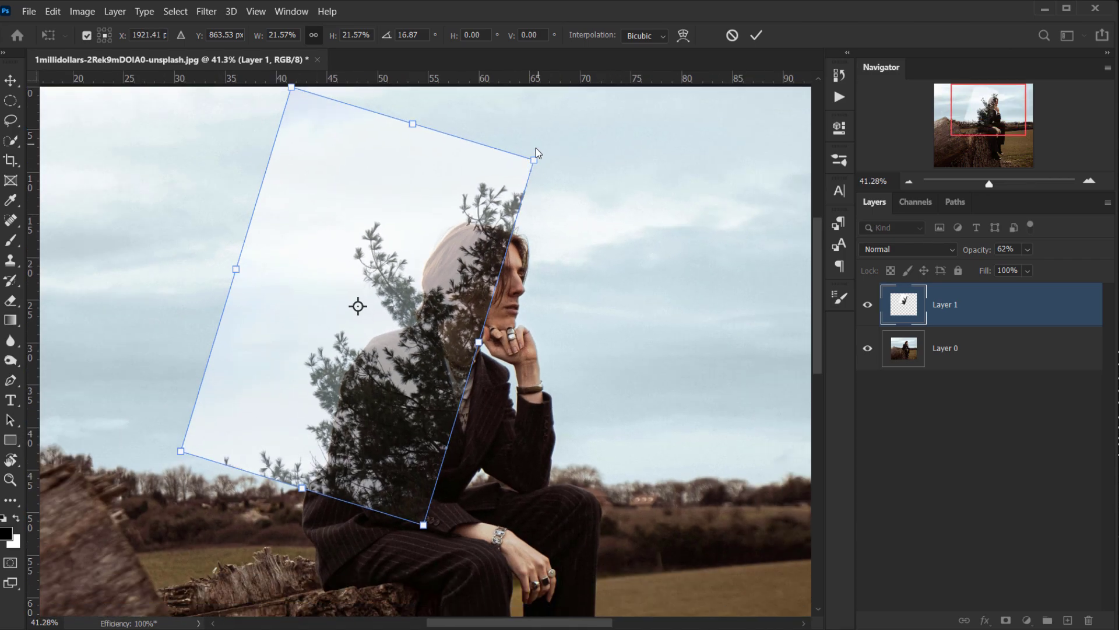
drag(535, 157, 516, 173)
drag(578, 138, 553, 105)
drag(475, 242, 490, 249)
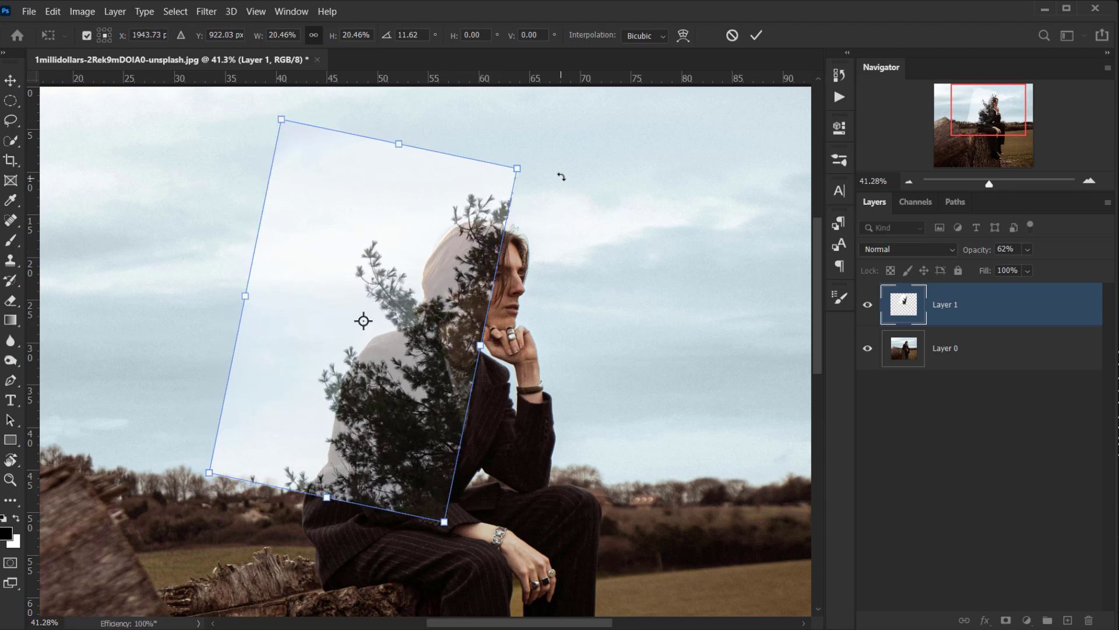
drag(561, 176, 562, 177)
drag(475, 295, 468, 295)
drag(379, 447, 403, 452)
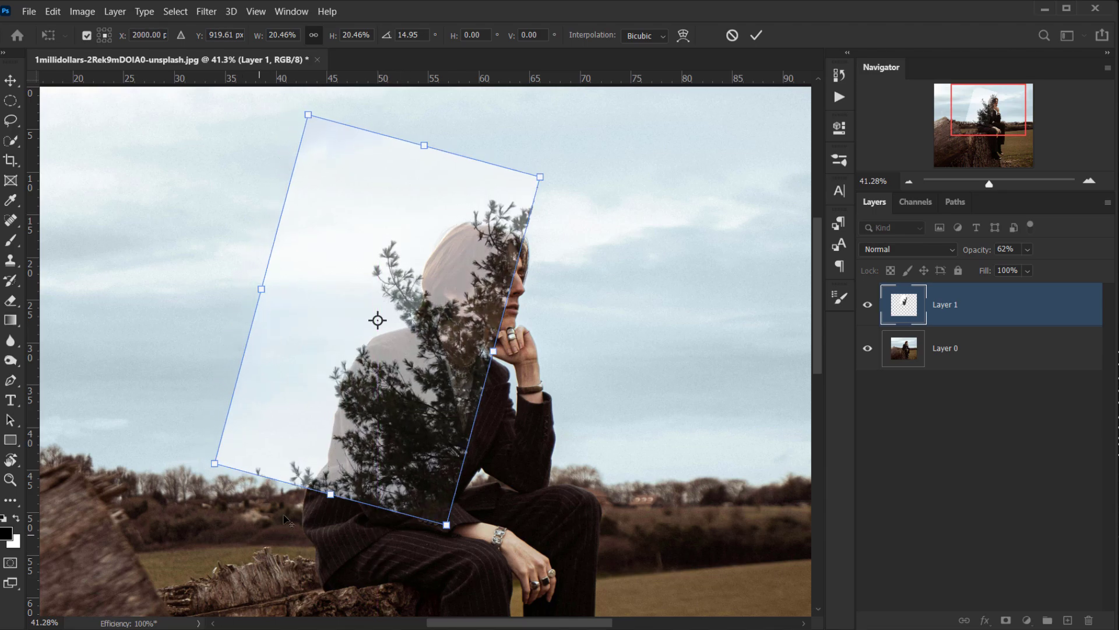
- Refine the branches to an 11.55° rotation and 18.93% size over the face, then commit
scroll(308, 475, up, 5)
drag(320, 457, 345, 469)
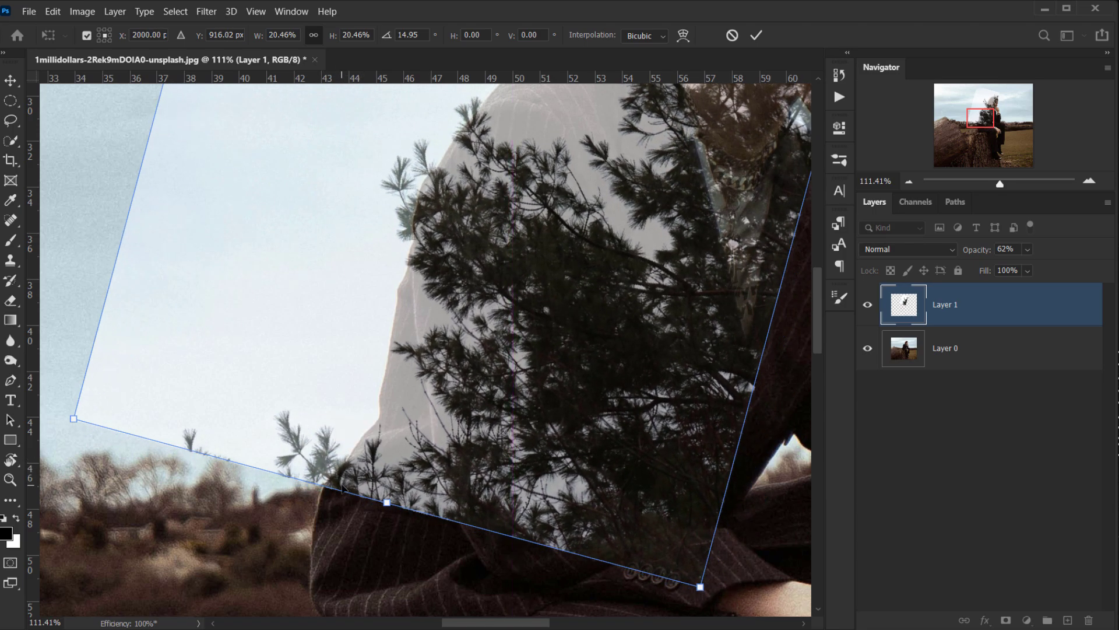
click(343, 489)
drag(610, 304, 484, 382)
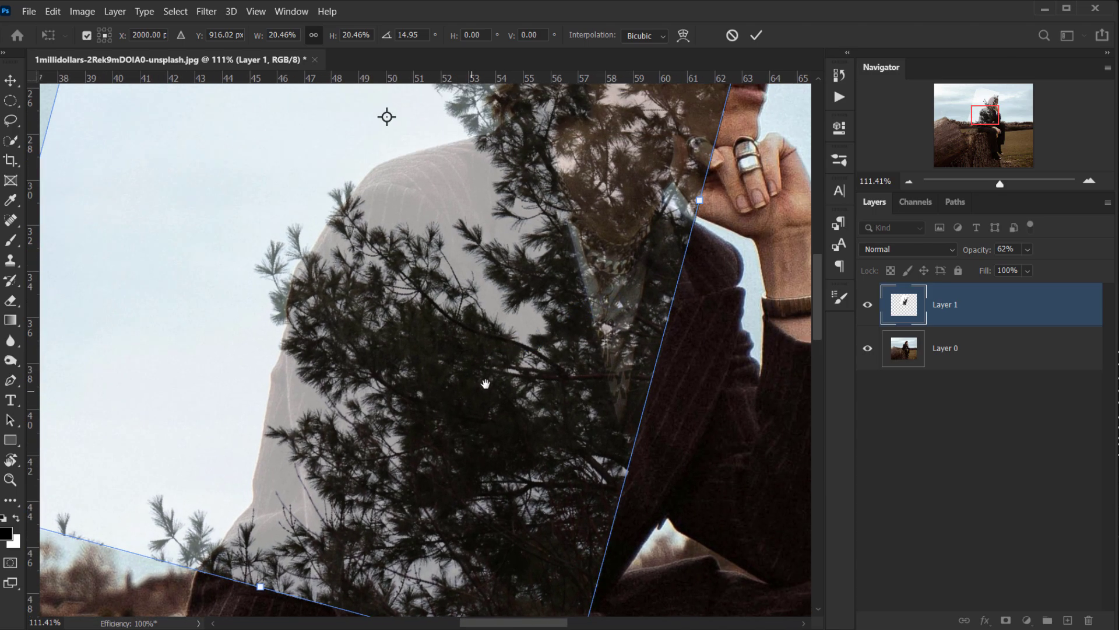
scroll(515, 372, down, 3)
drag(587, 246, 573, 350)
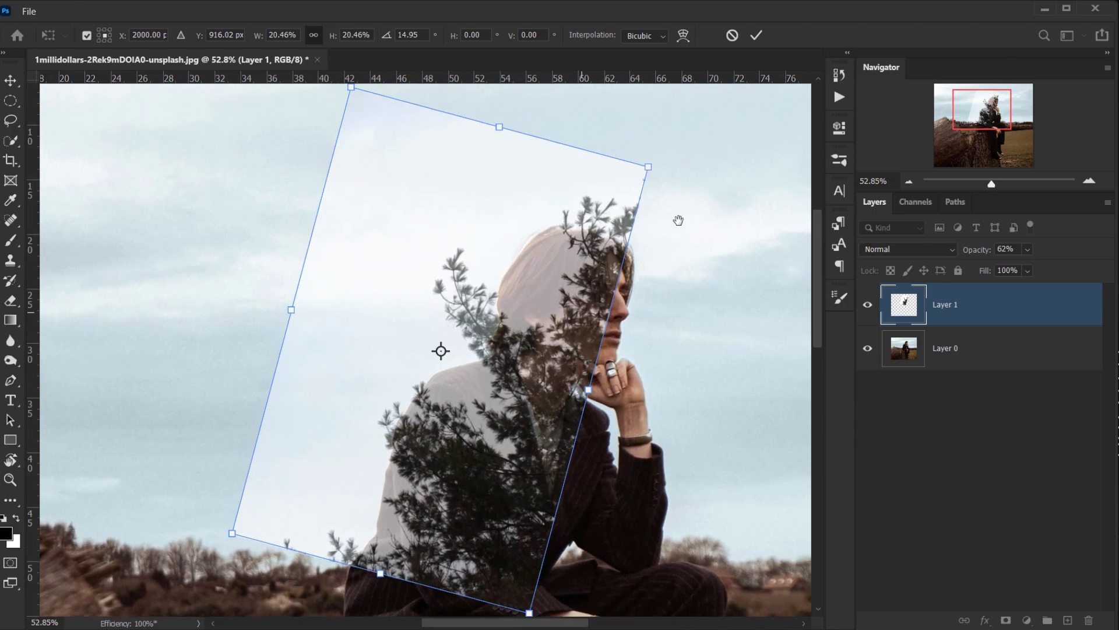
drag(673, 199, 655, 187)
drag(583, 342, 569, 343)
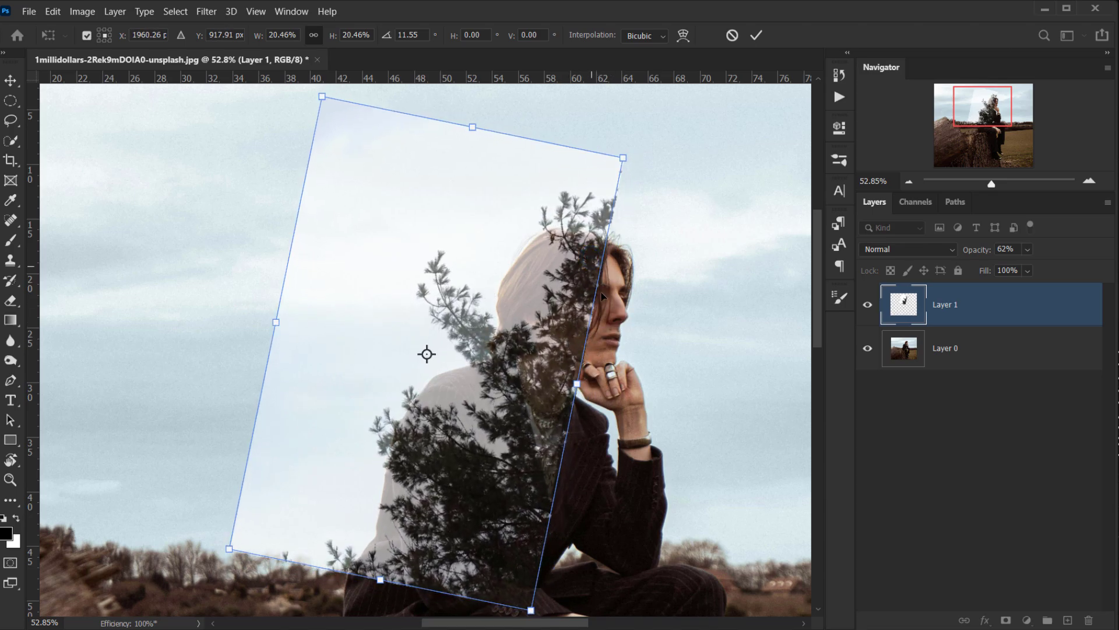
drag(590, 265, 591, 274)
drag(623, 167, 599, 204)
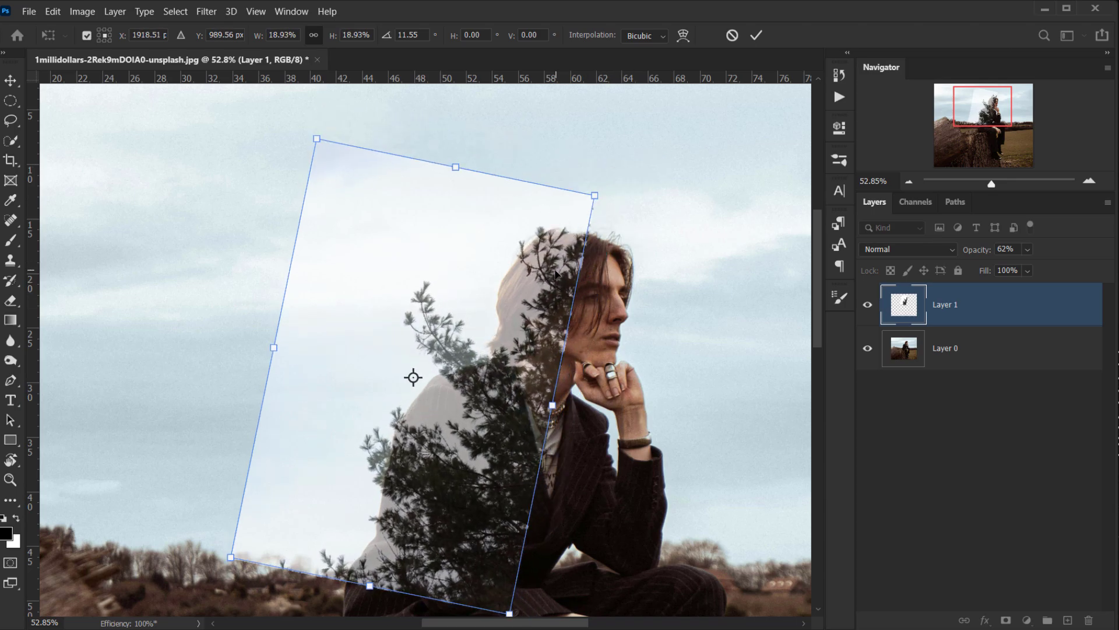
drag(557, 268, 577, 256)
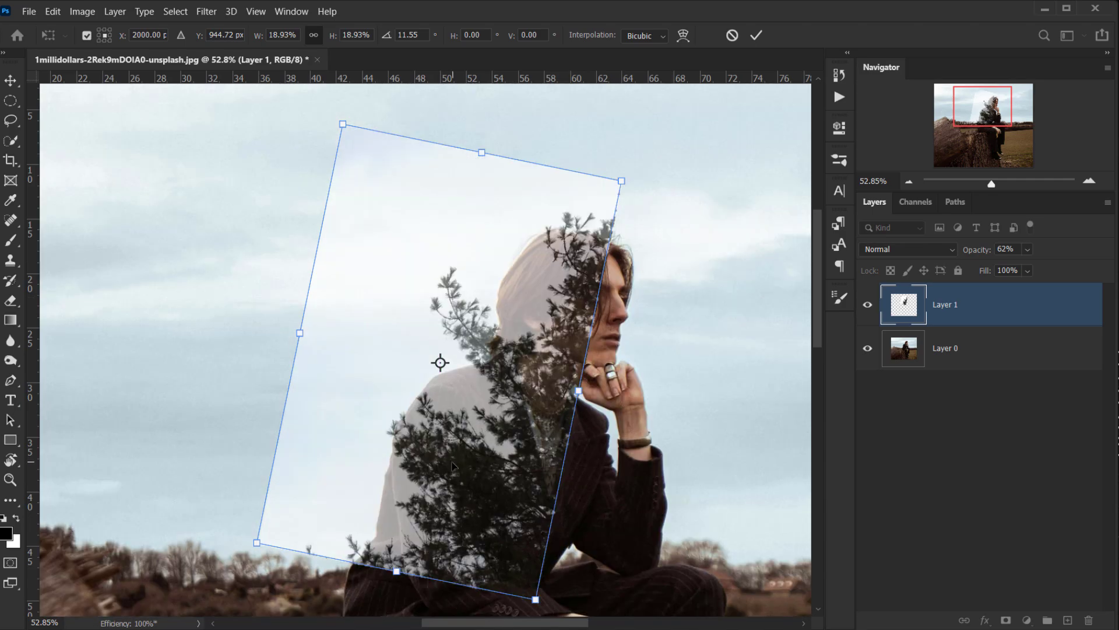
drag(357, 521, 371, 554)
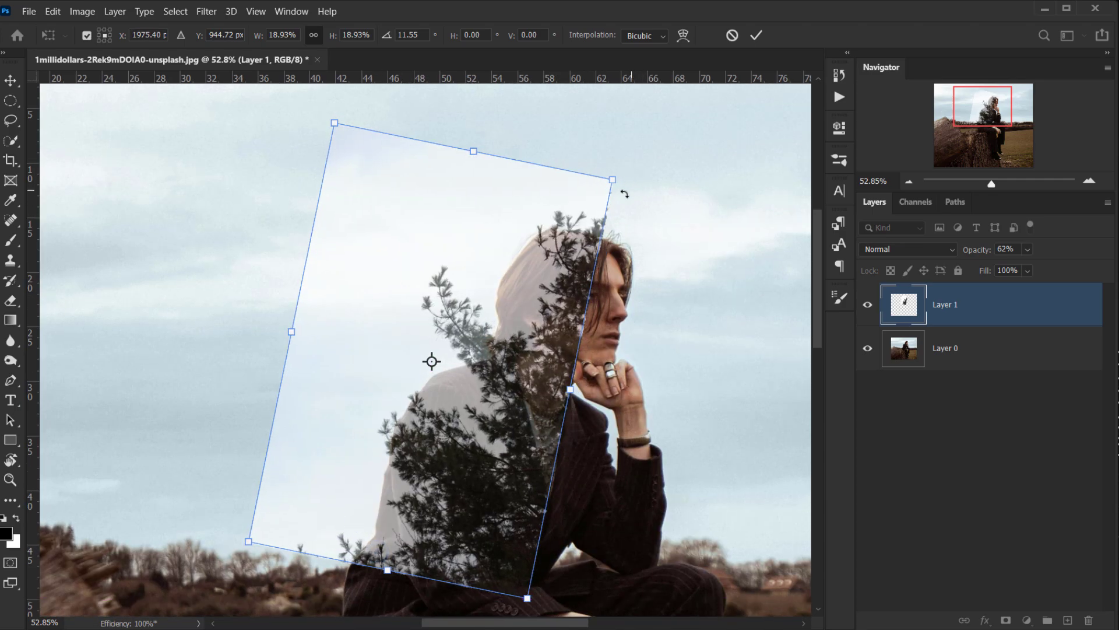
click(757, 36)
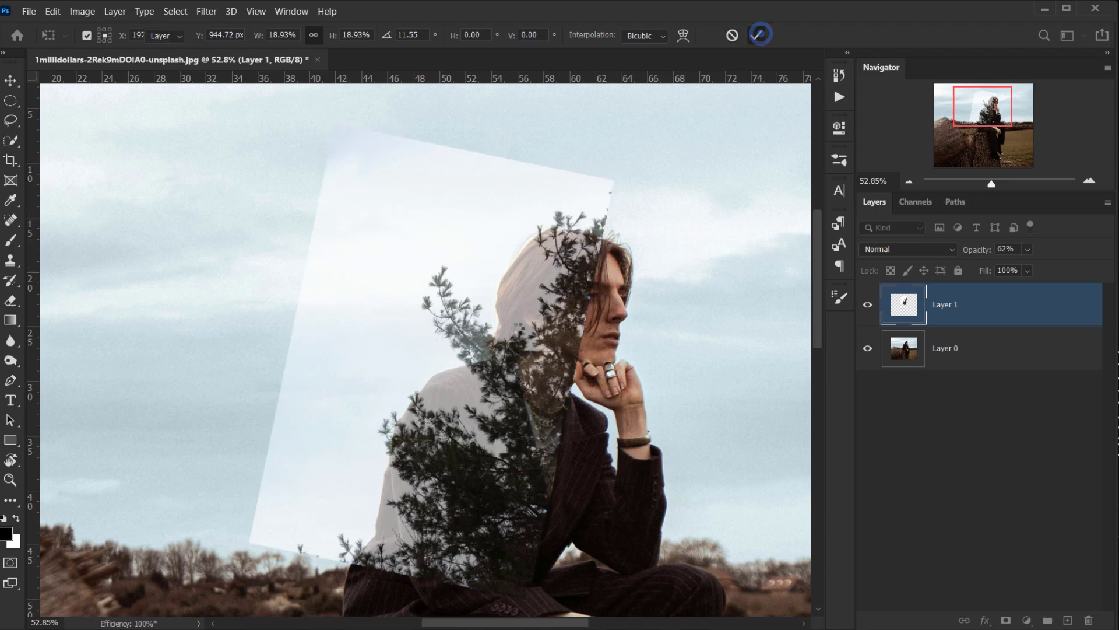
- Set Layer 1 back to 100% opacity and rename it Branches
key(ctrl+0)
drag(396, 275, 411, 307)
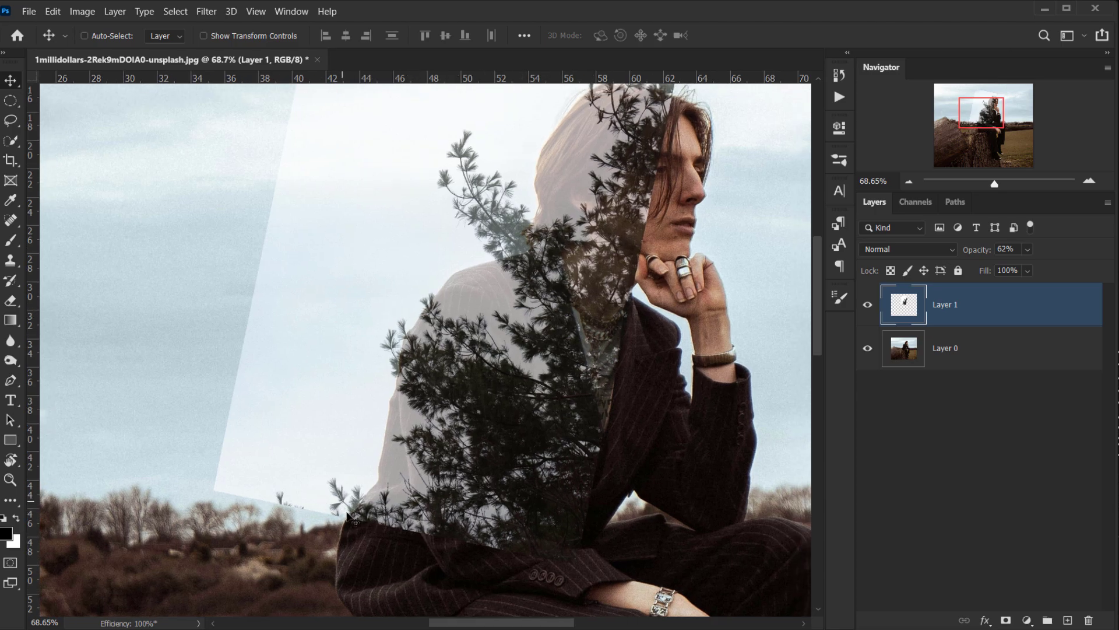
scroll(501, 382, down, 2)
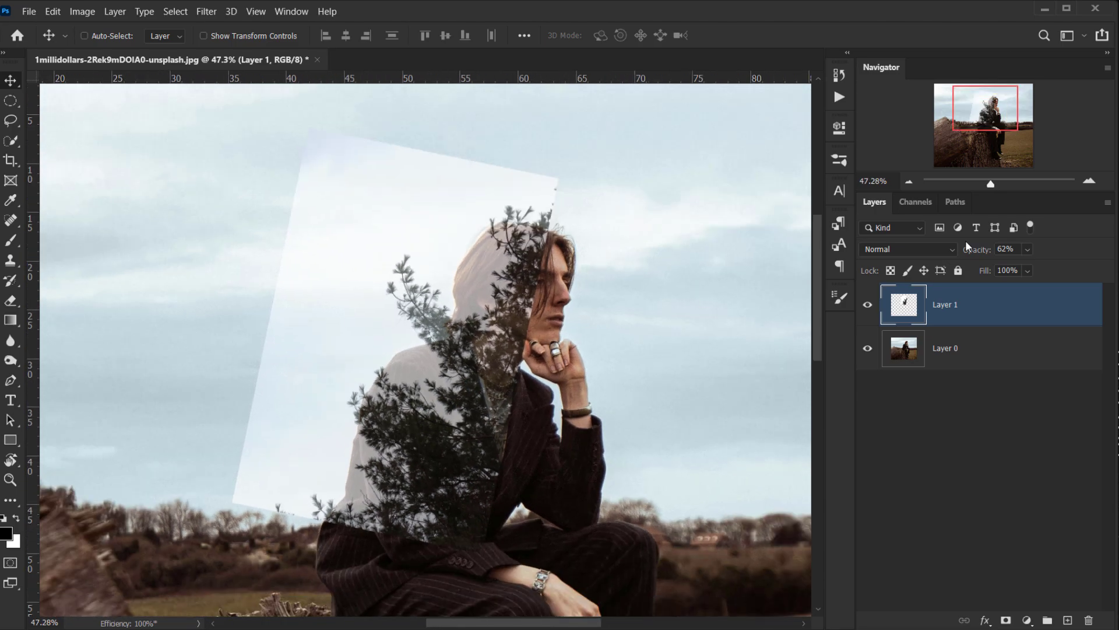
drag(975, 255, 987, 255)
double_click(945, 304)
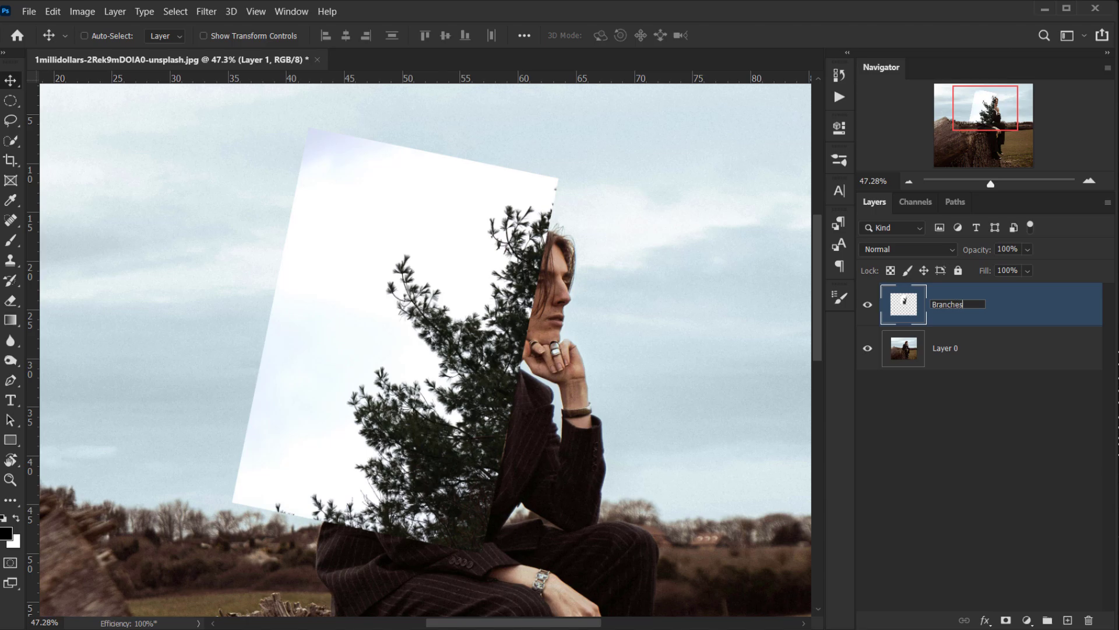
key(Return)
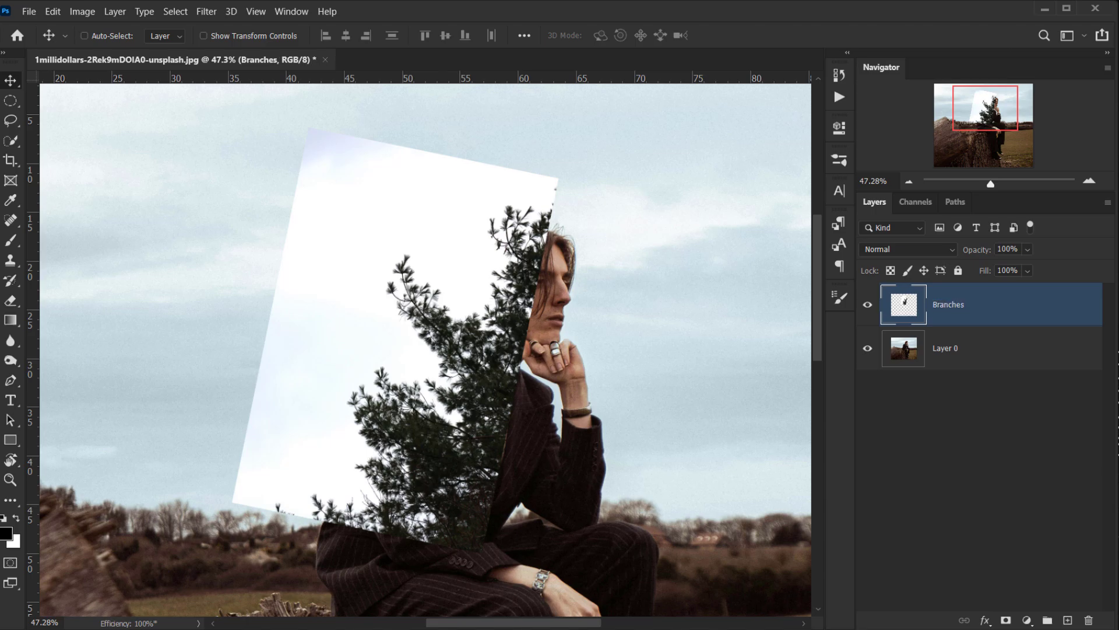
- Blend Branches in Lighten mode and check the face showing through
click(930, 249)
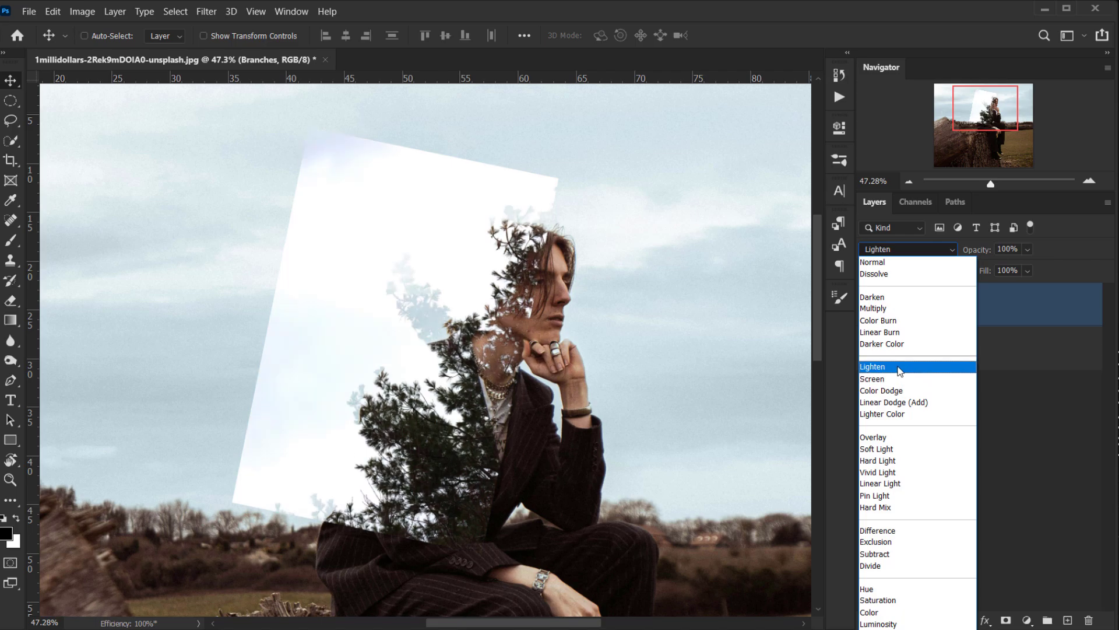
click(895, 367)
scroll(410, 390, up, 4)
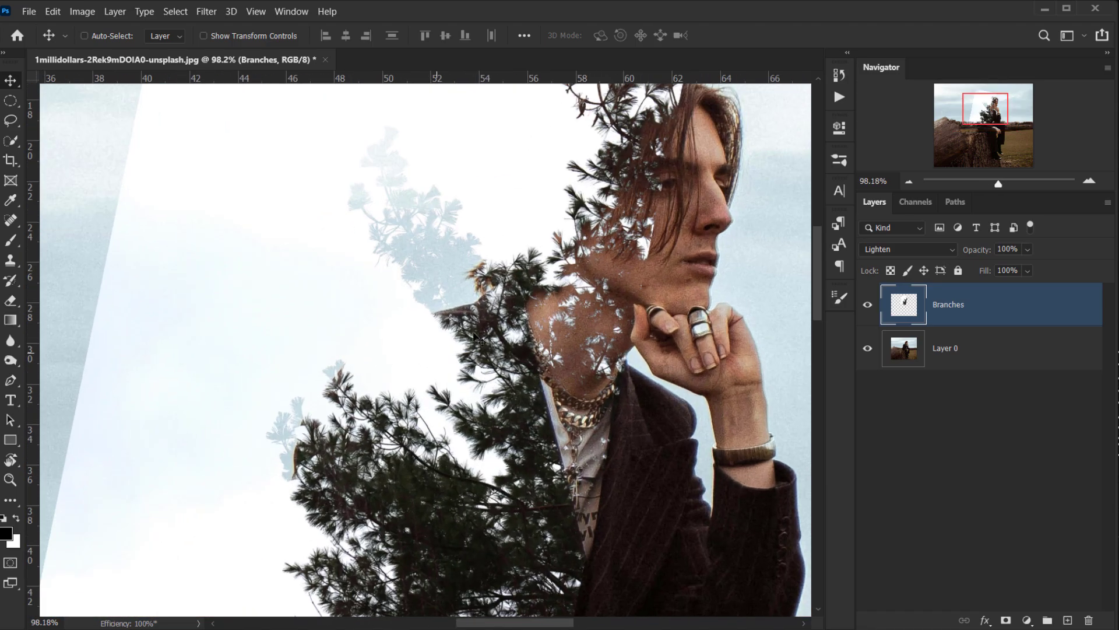
drag(637, 218, 568, 350)
drag(602, 237, 568, 330)
scroll(549, 356, down, 7)
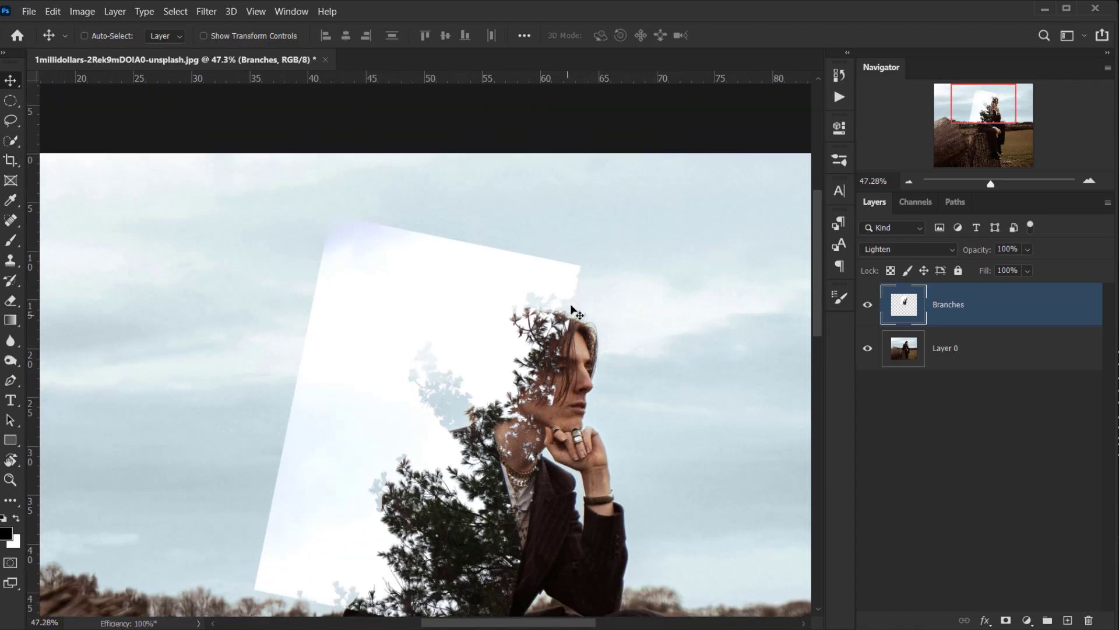
scroll(457, 375, down, 1)
scroll(458, 375, down, 3)
drag(438, 419, 417, 351)
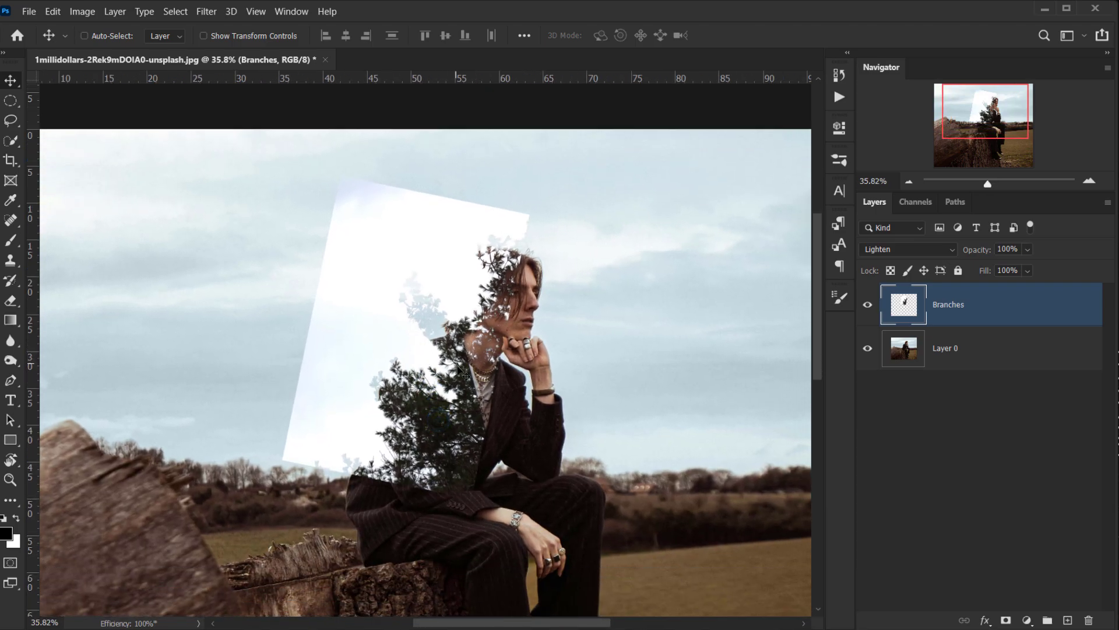
- Rotate Branches about 2 degrees, nudge it slightly right and down, and commit
key(ctrl)
key(ctrl+t)
scroll(598, 218, up, 6)
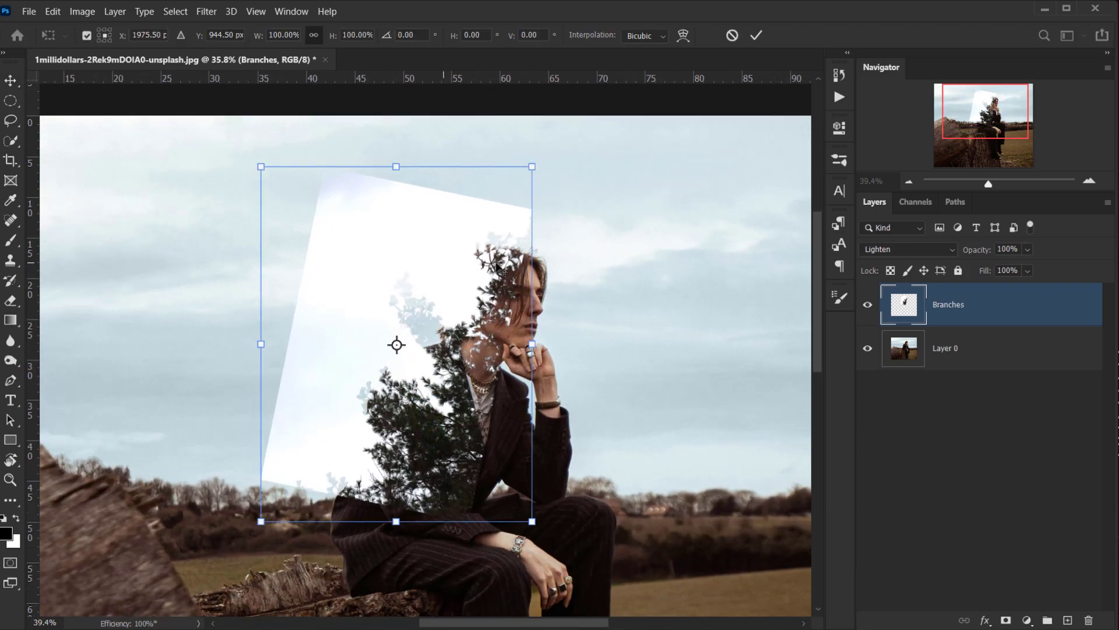
drag(629, 168, 633, 170)
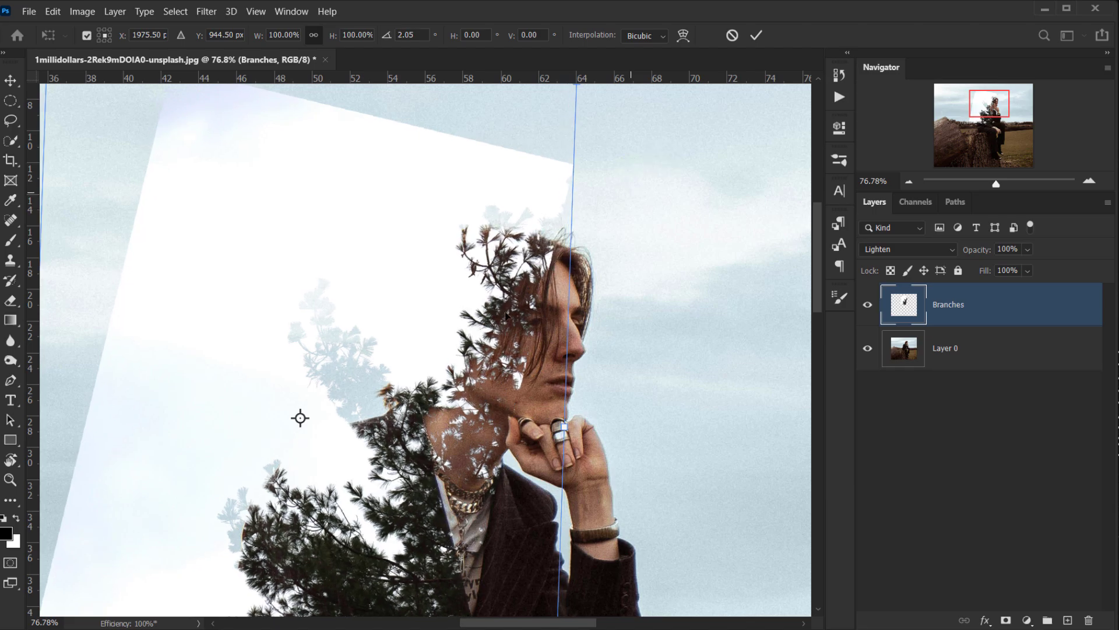
click(513, 340)
drag(524, 515, 530, 520)
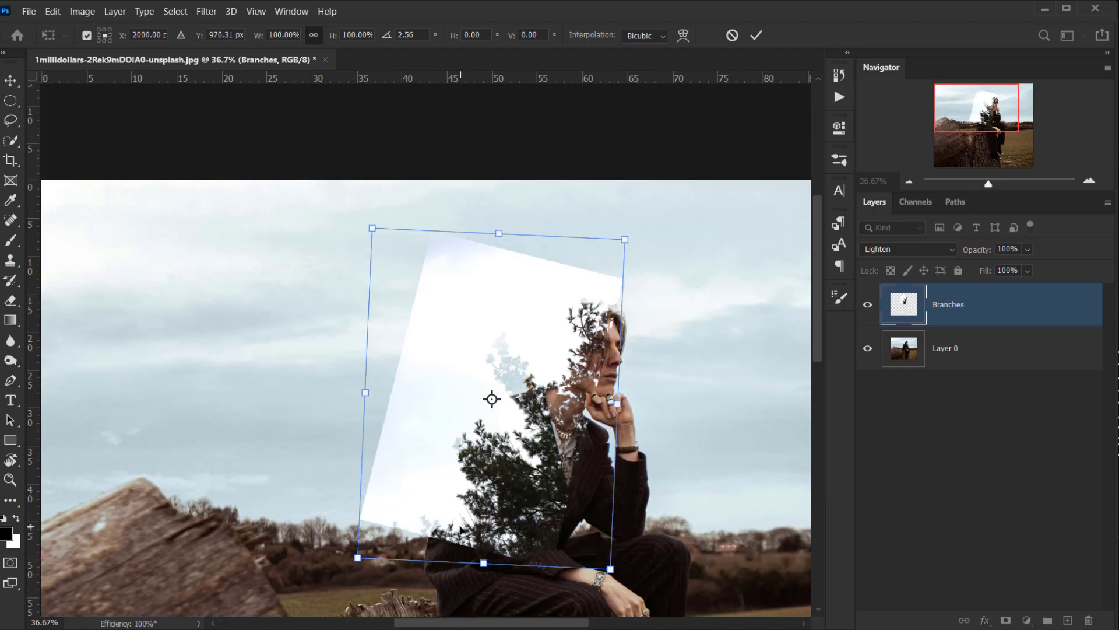
click(757, 35)
- Pan and zoom around the figure to review the branches, centring on the head
scroll(567, 355, up, 6)
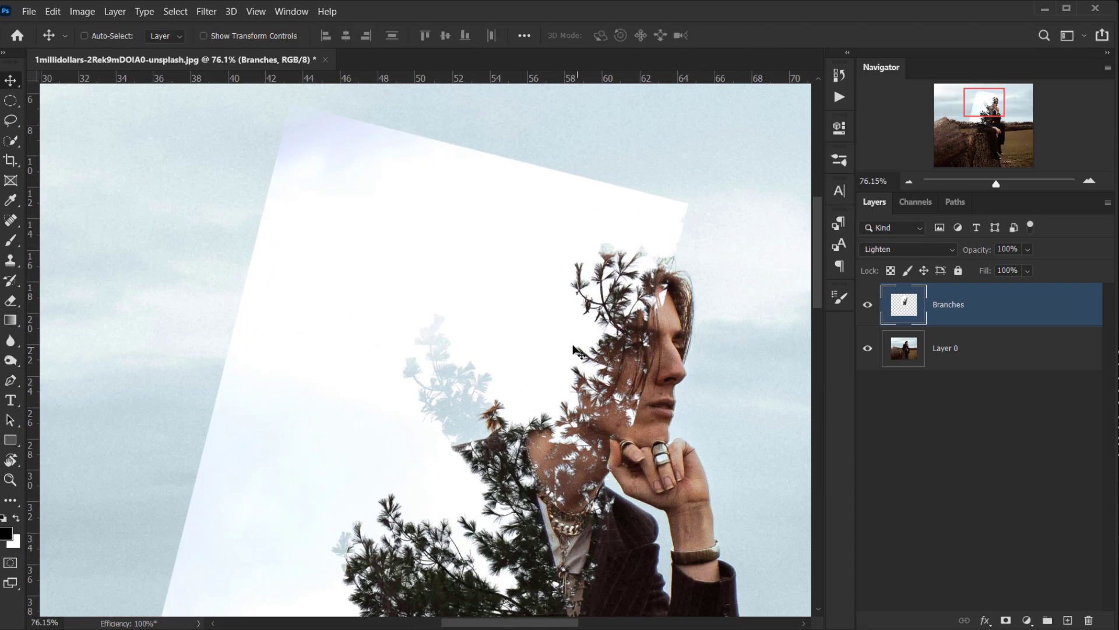
drag(567, 354, 573, 139)
scroll(592, 212, down, 2)
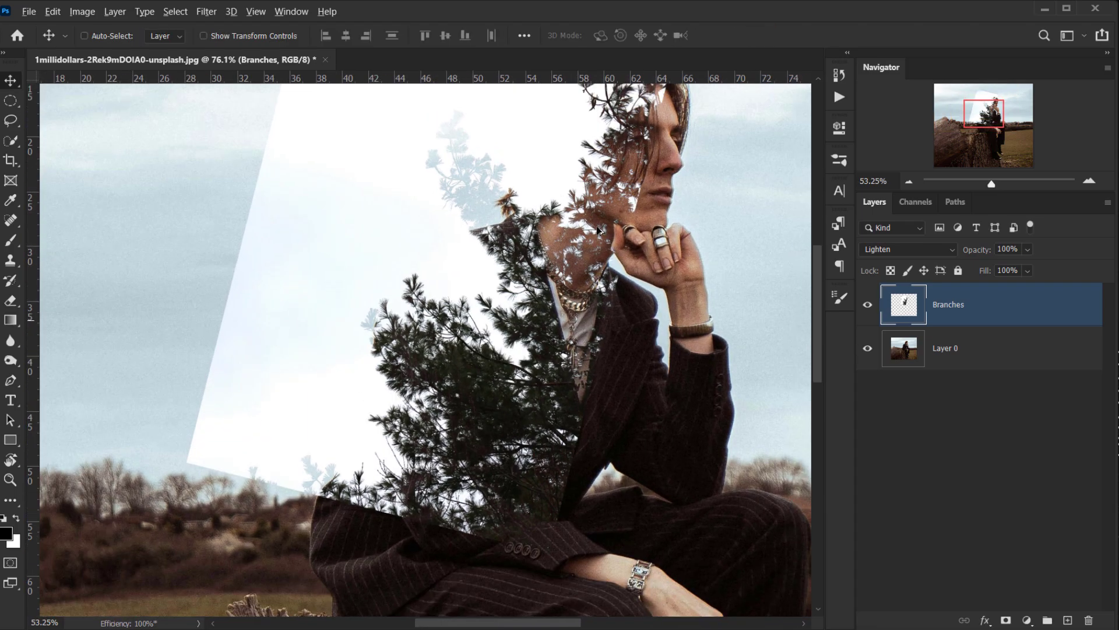
drag(445, 368, 251, 535)
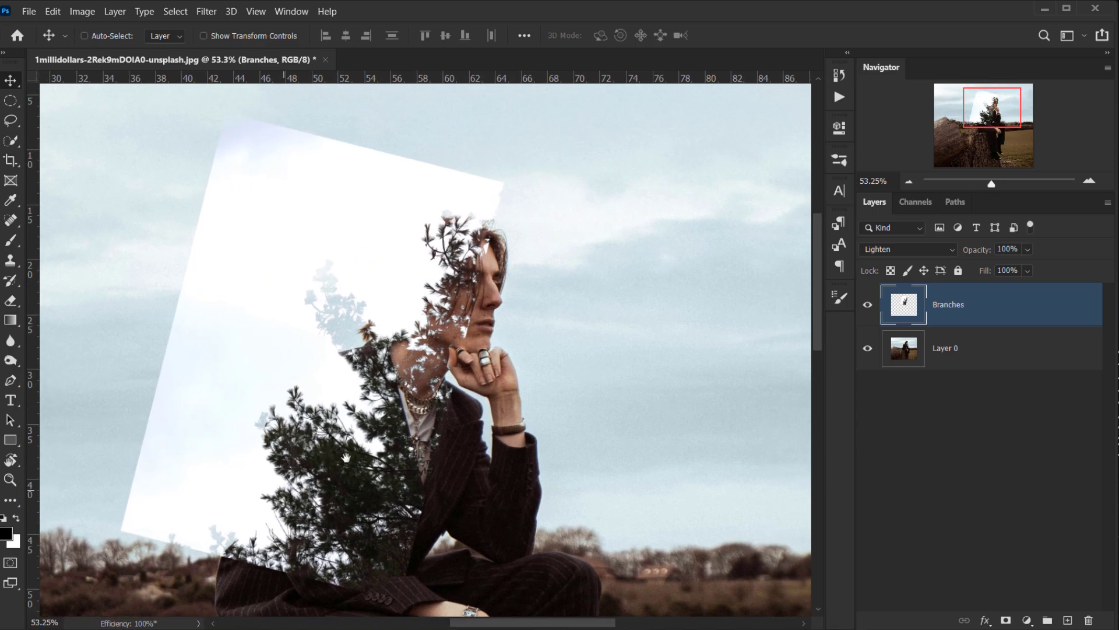
drag(357, 403, 400, 417)
scroll(296, 239, up, 2)
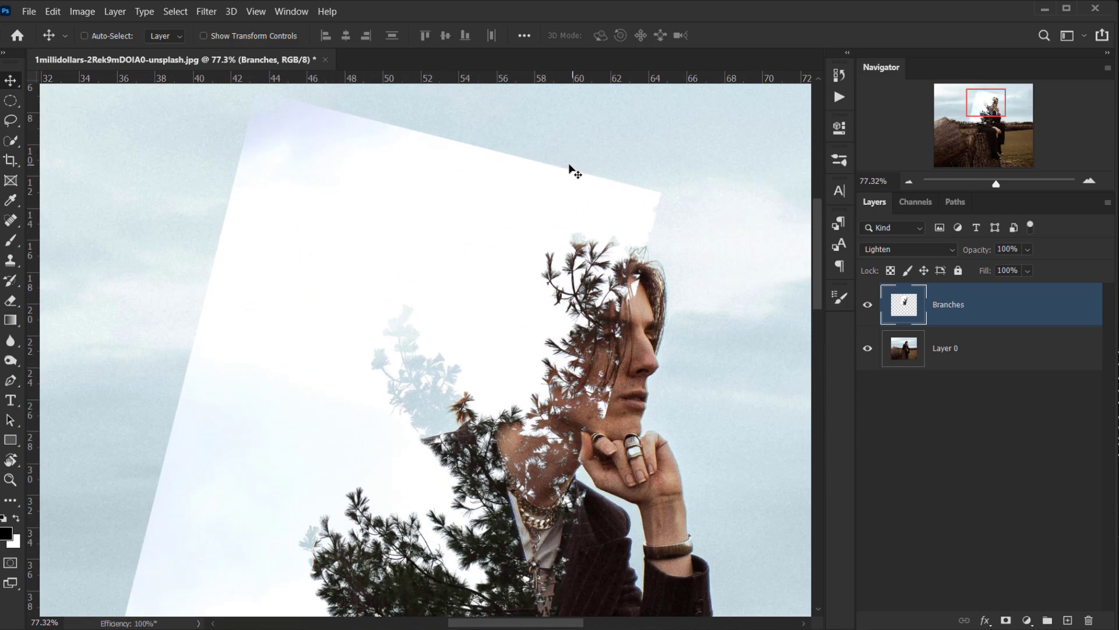
scroll(357, 315, down, 3)
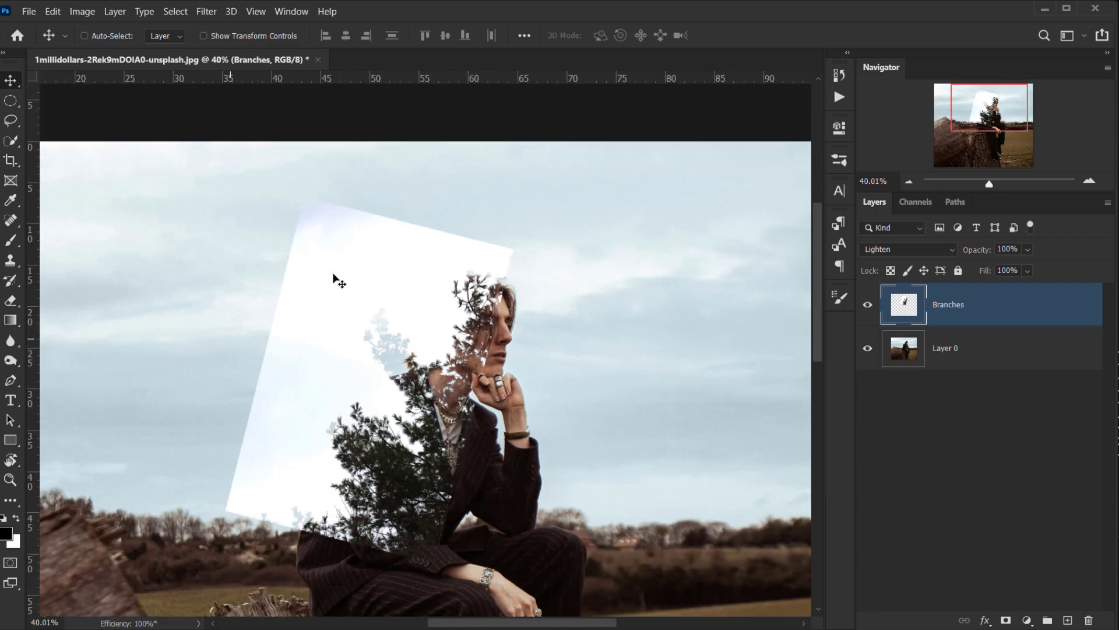
scroll(282, 341, up, 1)
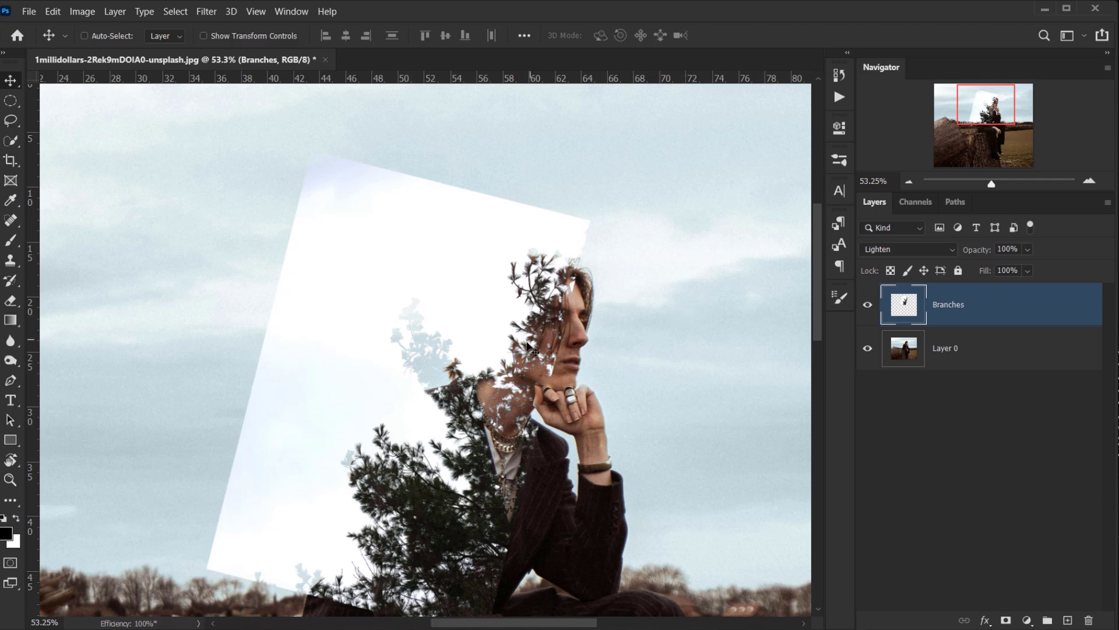
drag(442, 296, 494, 232)
- Add a Levels adjustment clipped to the Branches layer
click(1027, 620)
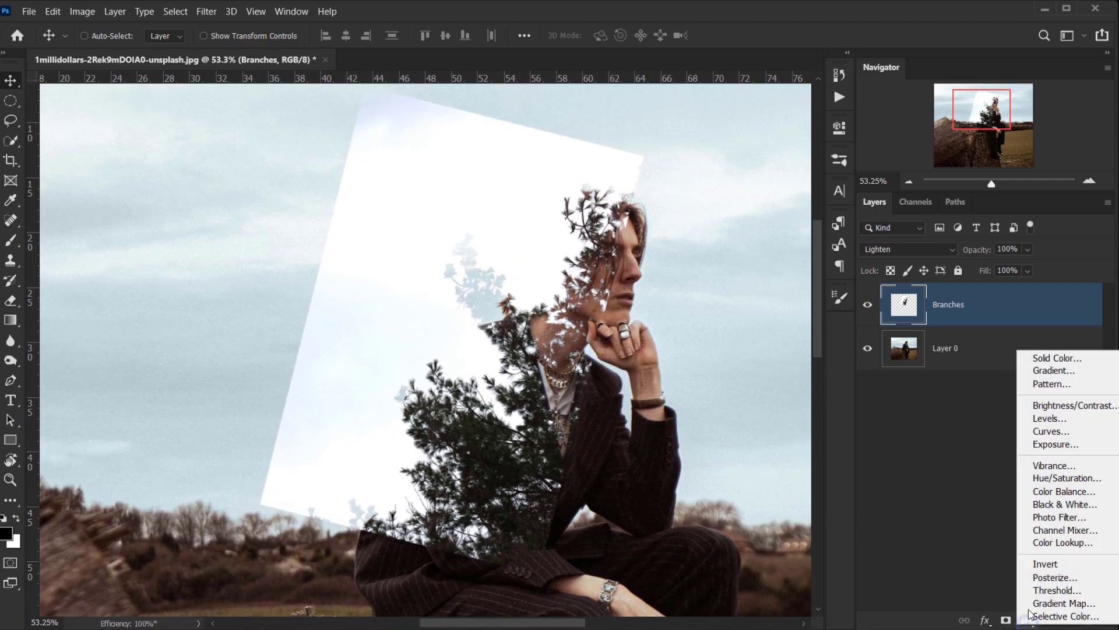
click(1039, 420)
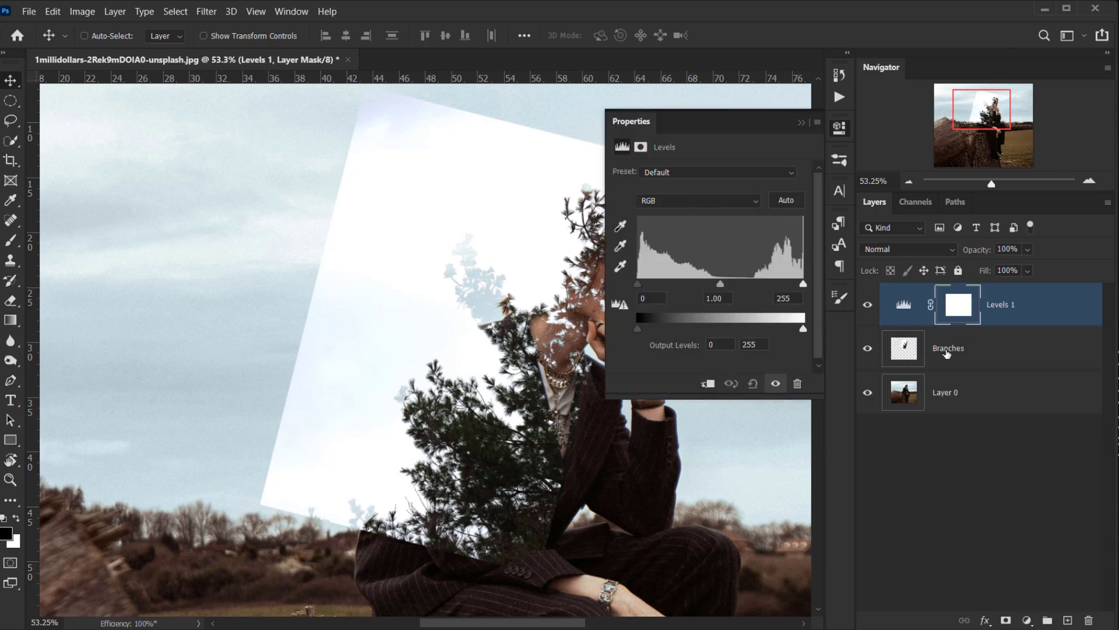
click(708, 385)
drag(490, 301, 373, 330)
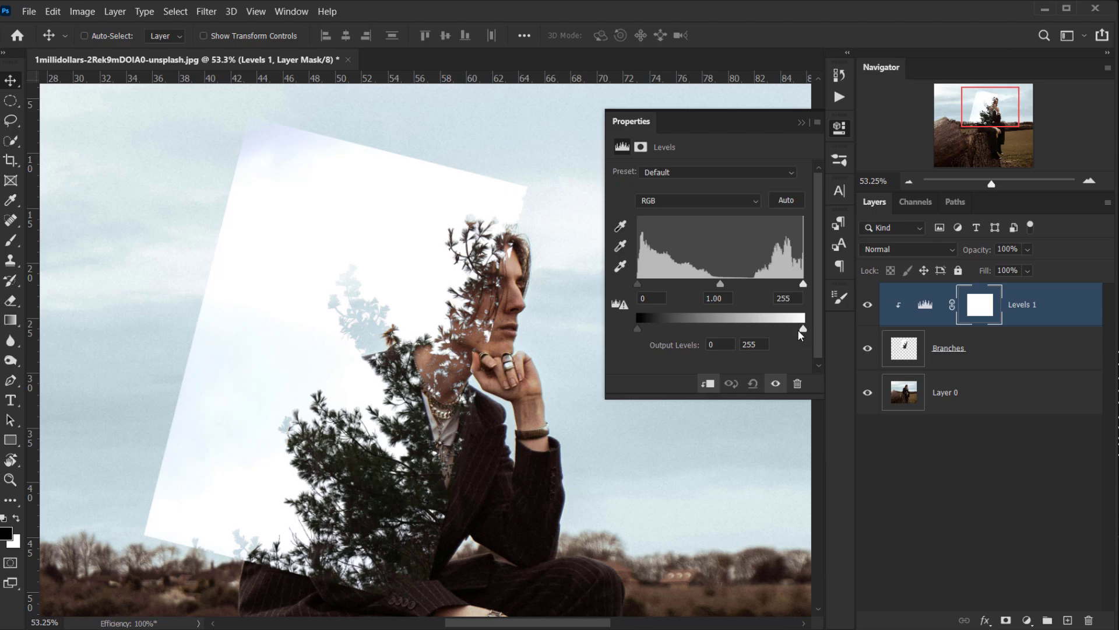
- Set Levels midtones to 1.04 and output white to 208, then collapse the Properties panel
drag(804, 330, 773, 327)
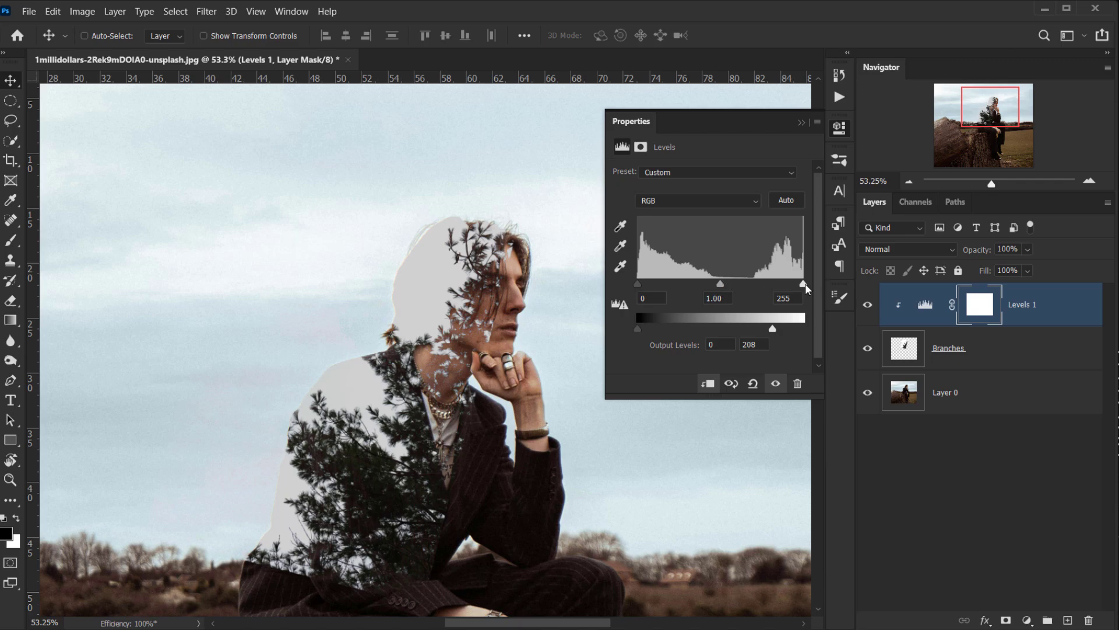
mouse_move(803, 284)
mouse_down()
mouse_move(758, 280)
mouse_move(822, 276)
mouse_up()
mouse_move(721, 284)
mouse_down()
mouse_move(702, 284)
mouse_move(720, 292)
mouse_up()
click(802, 123)
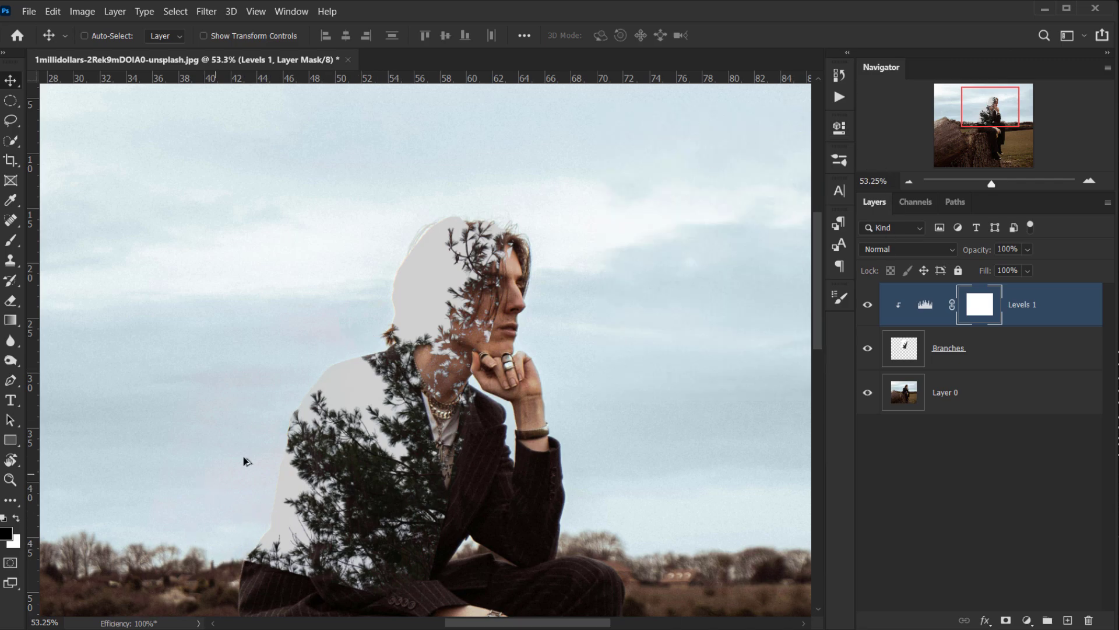
scroll(245, 458, down, 3)
scroll(422, 382, up, 4)
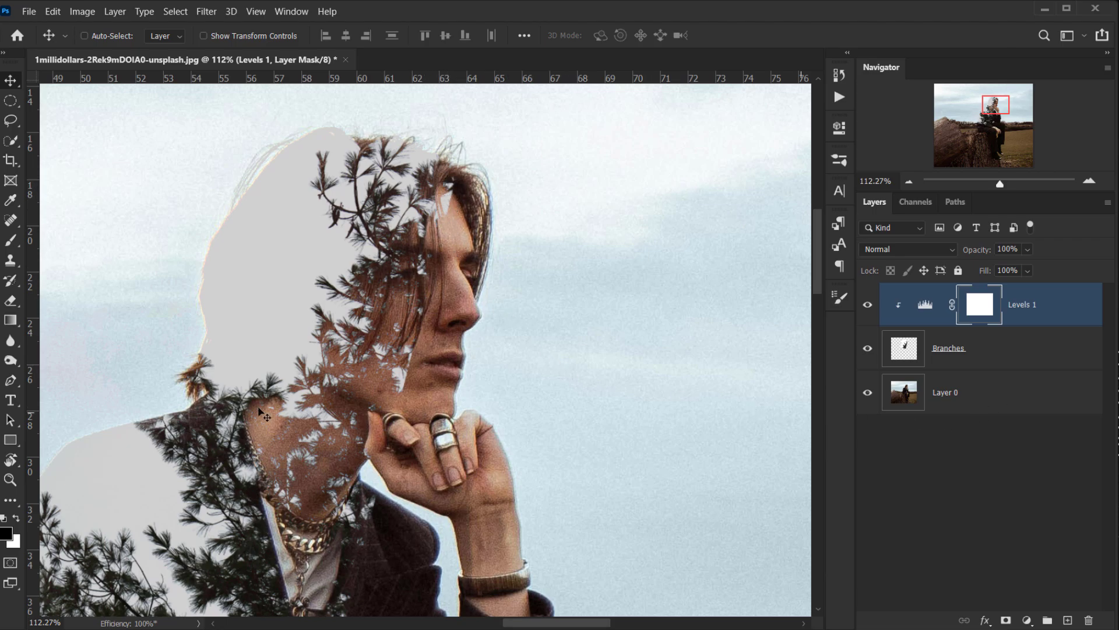
- Give the Branches layer a layer mask and switch to the Brush tool
scroll(280, 353, down, 2)
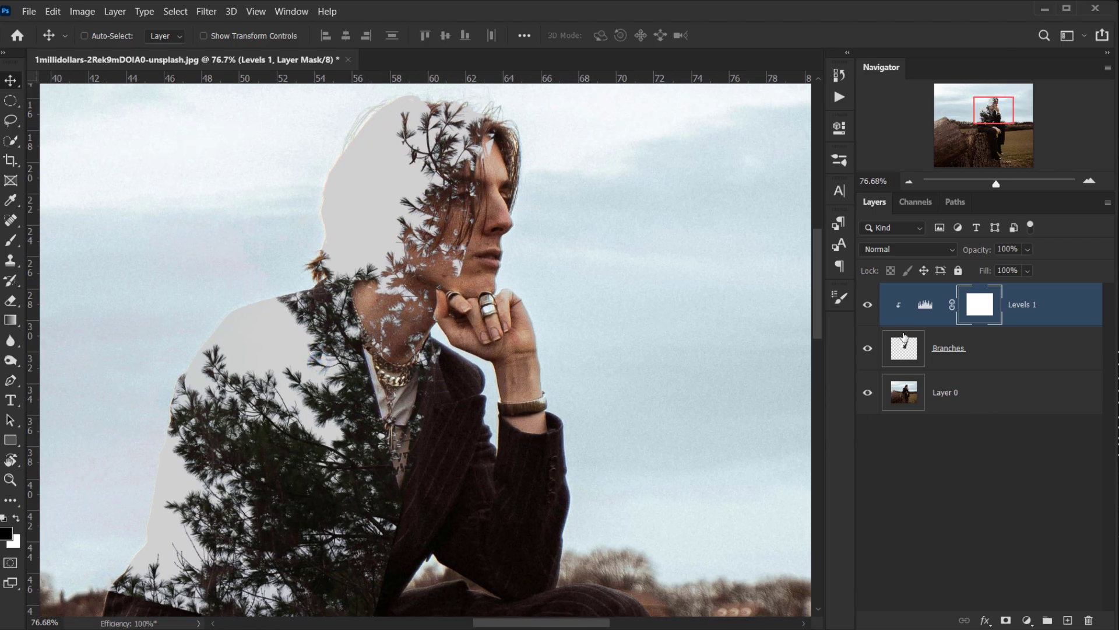
click(956, 348)
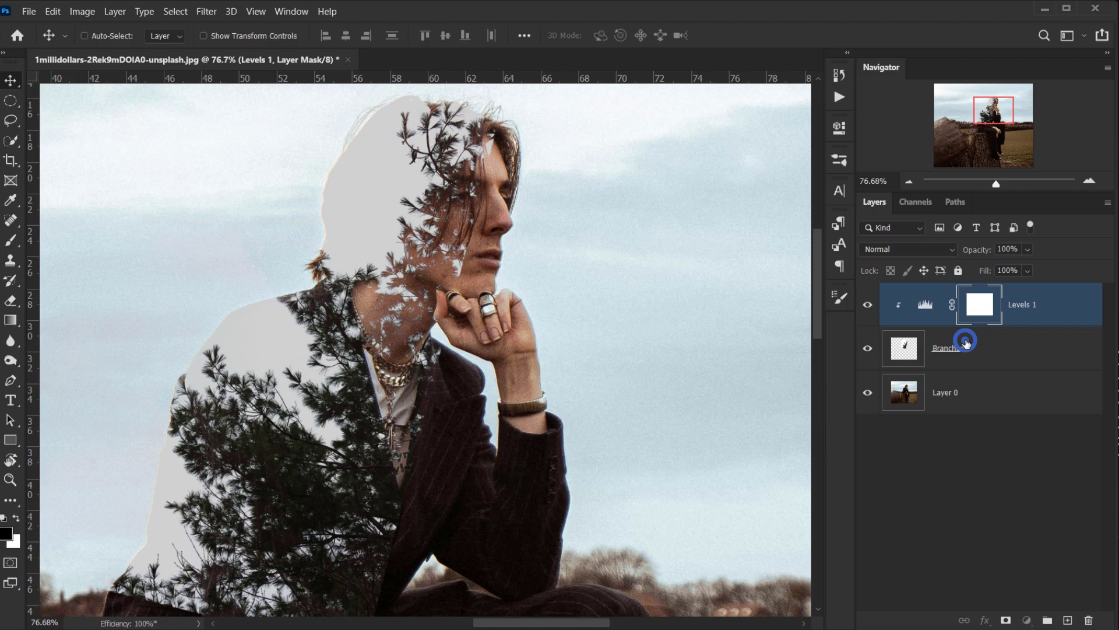
click(1005, 622)
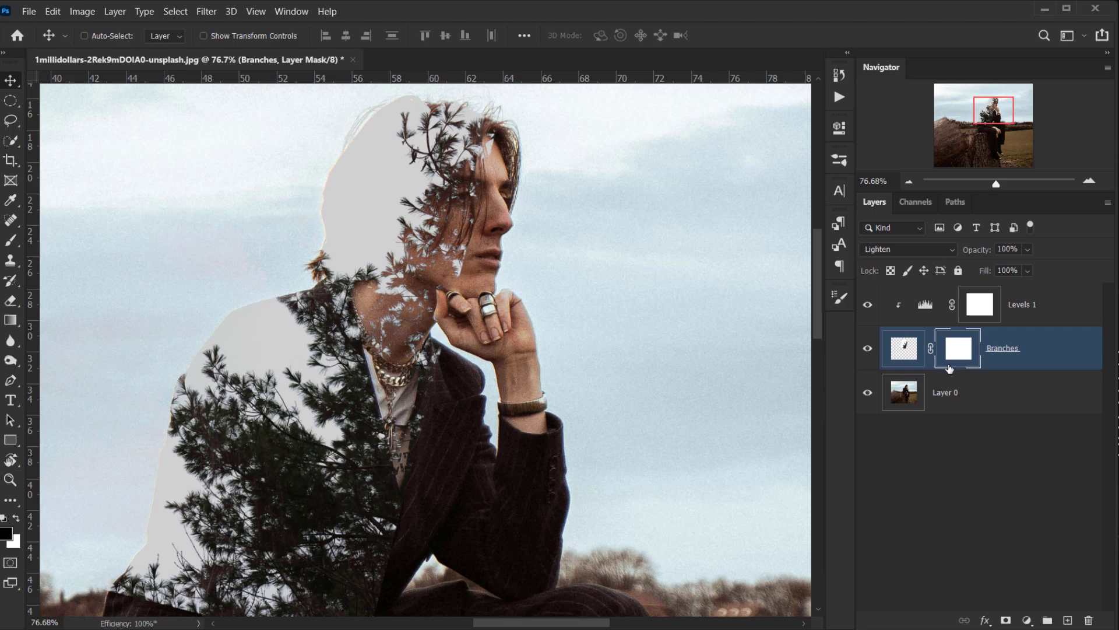
key(b)
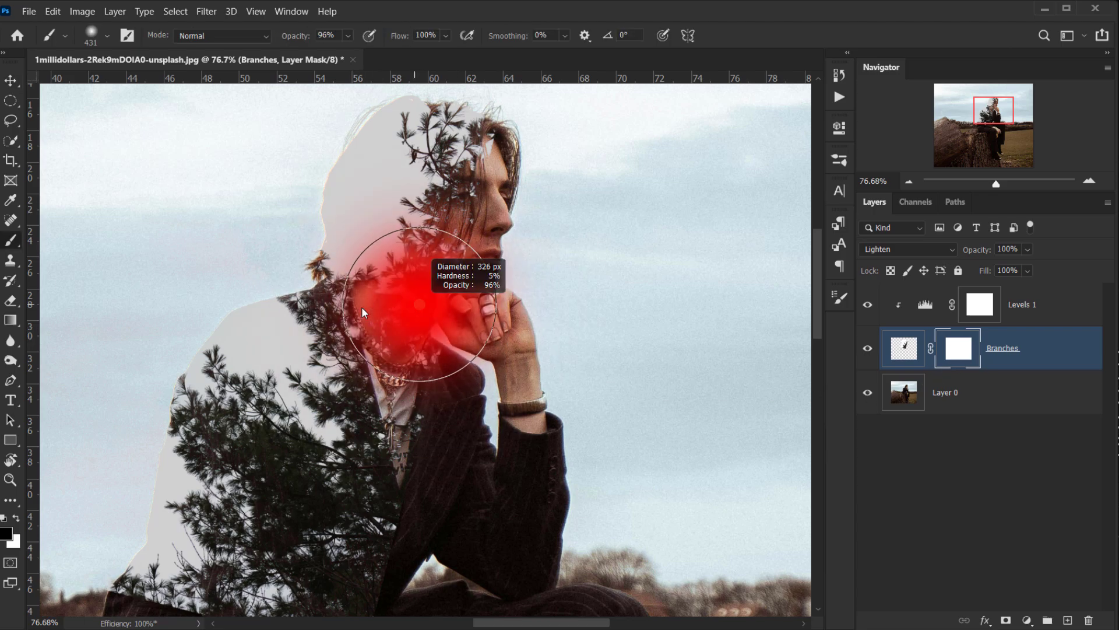
- Paint out branches near the hairline and beside the mouth with a 32-pixel brush
drag(414, 248, 423, 342)
drag(435, 275, 405, 274)
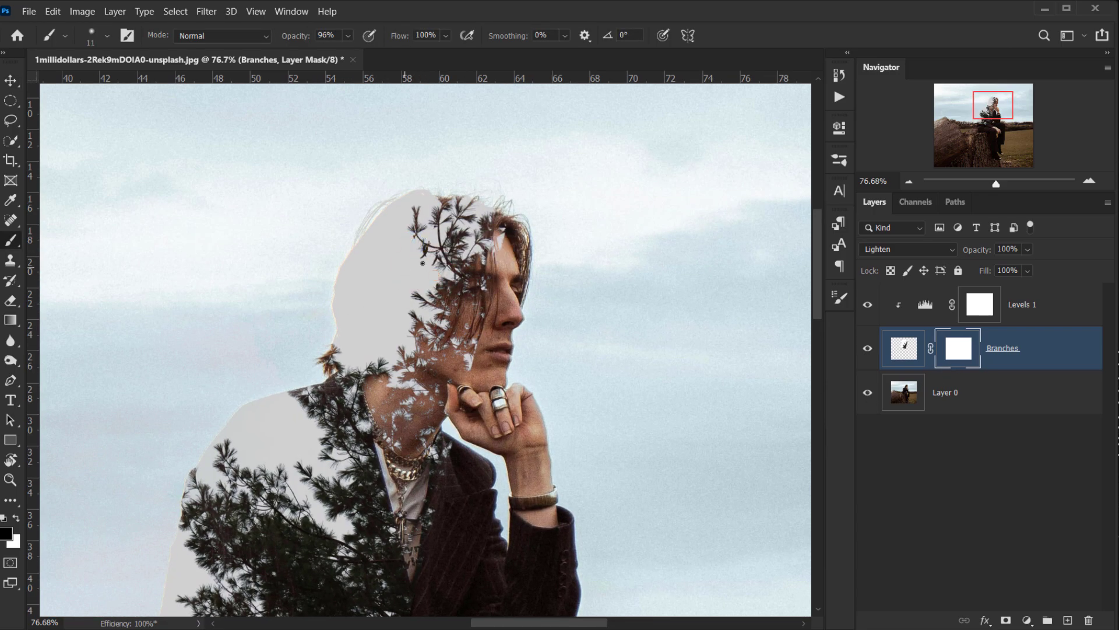
scroll(449, 277, up, 5)
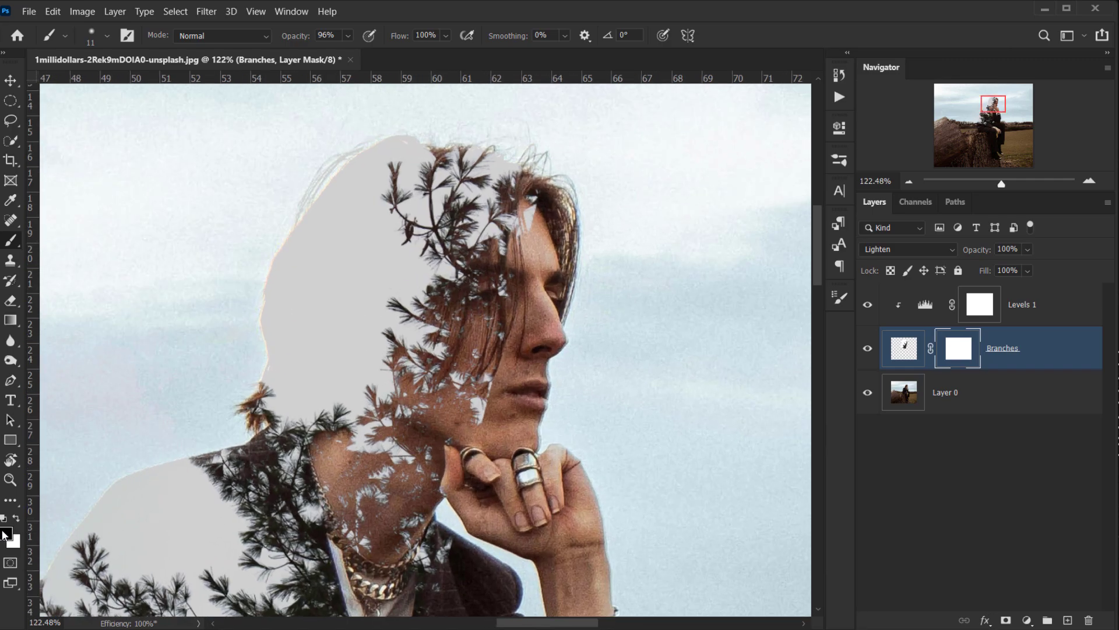
scroll(518, 333, up, 7)
drag(530, 99, 511, 213)
mouse_move(510, 236)
mouse_down()
mouse_move(539, 232)
mouse_move(530, 242)
mouse_move(530, 203)
mouse_up()
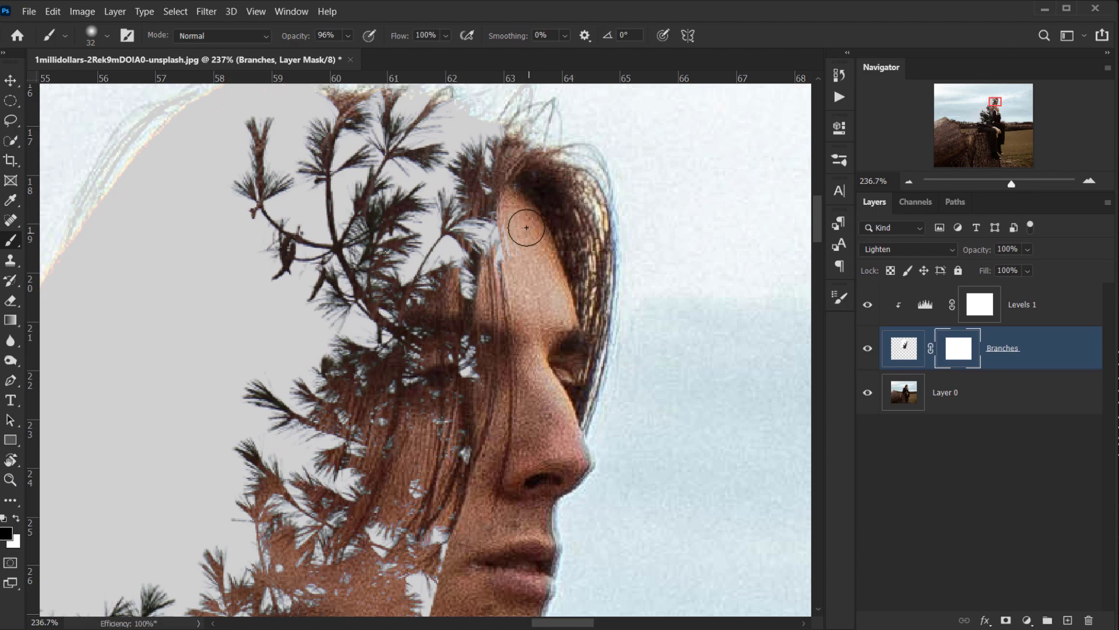
mouse_move(525, 400)
mouse_down()
mouse_move(534, 379)
mouse_move(500, 232)
mouse_up()
mouse_move(413, 422)
mouse_down()
mouse_move(398, 450)
mouse_move(404, 411)
mouse_move(414, 436)
mouse_move(404, 439)
mouse_move(440, 381)
mouse_move(424, 409)
mouse_up()
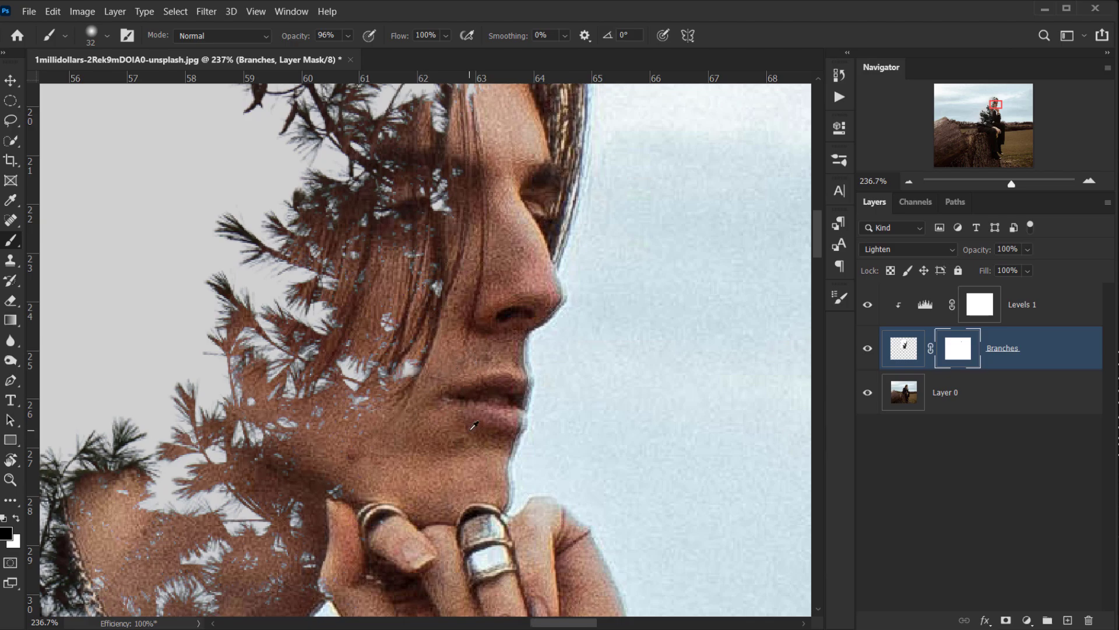
- Mask branches along the jacket edge with a 75-pixel brush
scroll(472, 425, down, 5)
scroll(472, 424, down, 1)
scroll(525, 385, down, 8)
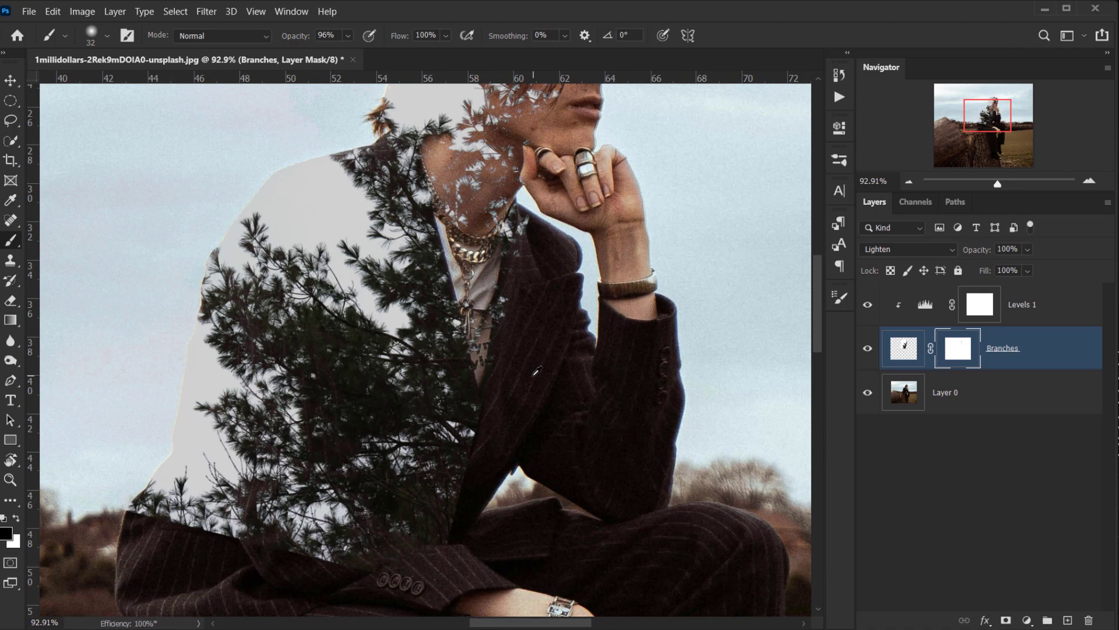
scroll(533, 376, up, 3)
alt+right_click(464, 385)
drag(464, 382, 449, 473)
mouse_move(439, 516)
mouse_down()
mouse_move(479, 303)
mouse_move(478, 328)
mouse_up()
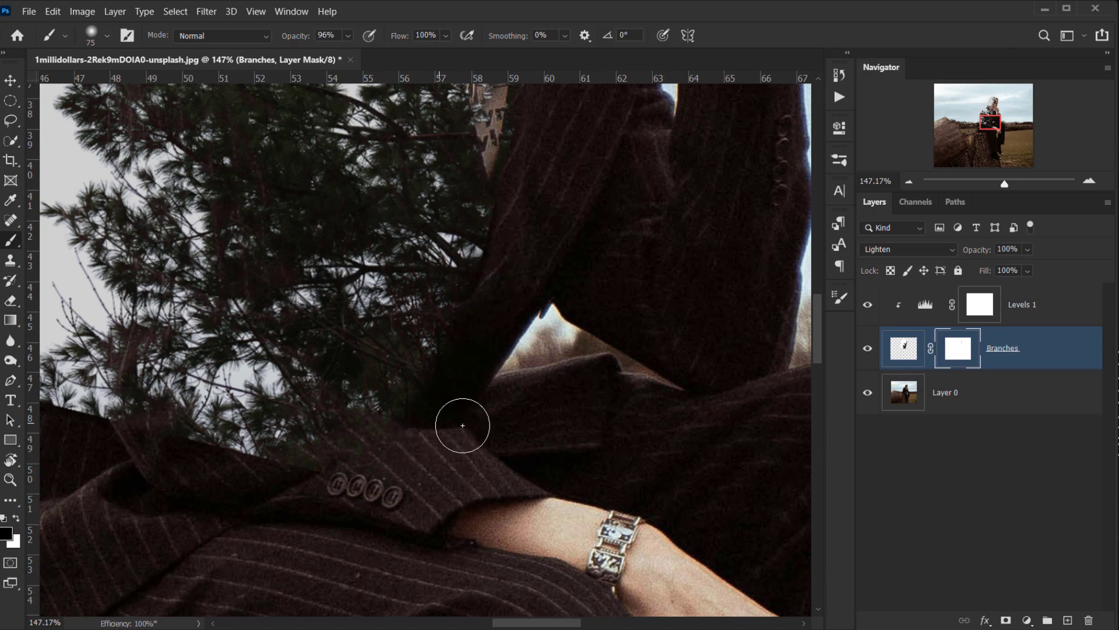
- With a 178-pixel brush, mask branches off the sleeve edge, upper sleeve and jacket front
mouse_move(445, 417)
mouse_down()
mouse_move(507, 443)
mouse_move(470, 407)
mouse_move(503, 420)
mouse_up()
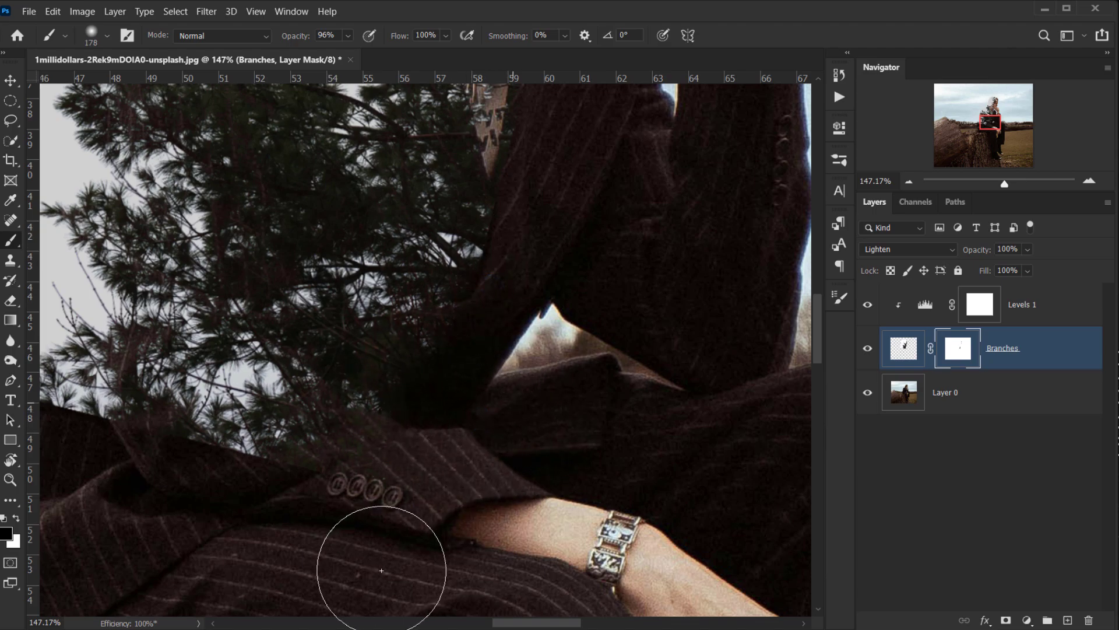
mouse_move(284, 501)
mouse_down()
mouse_move(187, 497)
mouse_move(256, 502)
mouse_move(300, 526)
mouse_move(230, 510)
mouse_move(343, 519)
mouse_up()
drag(459, 455, 326, 617)
mouse_move(434, 315)
mouse_down()
mouse_move(456, 213)
mouse_move(478, 200)
mouse_move(485, 414)
mouse_up()
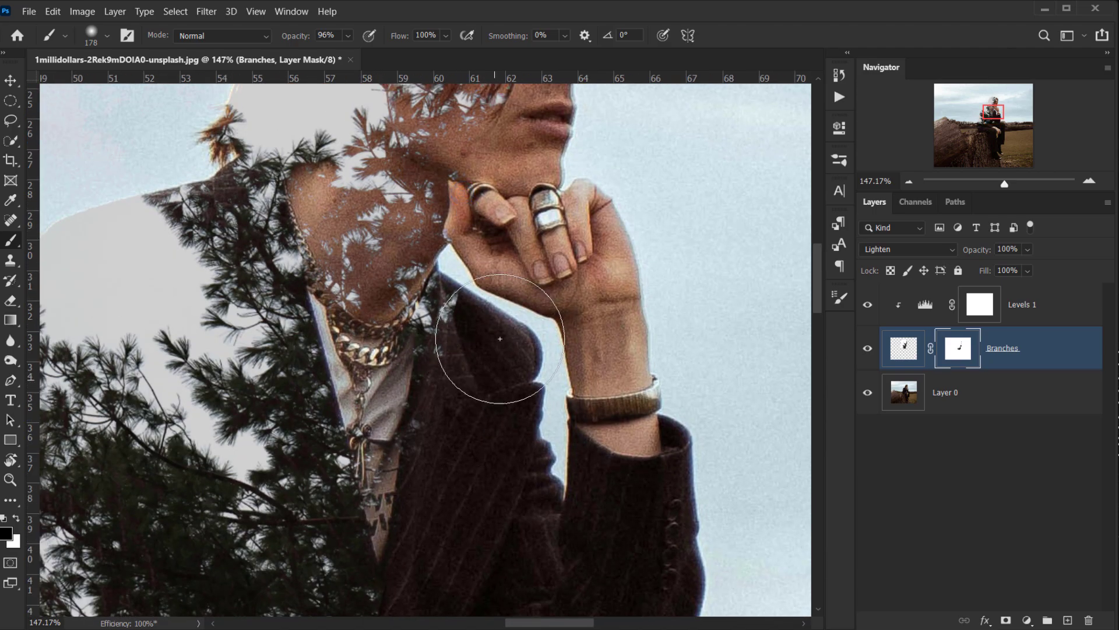
drag(500, 375, 494, 455)
scroll(493, 457, down, 5)
mouse_move(383, 467)
mouse_down()
mouse_move(671, 2)
mouse_move(687, 114)
mouse_move(670, 132)
mouse_up()
- Clean branches off the jacket's top edge with a 25-pixel brush, then target the Branches pixels
mouse_move(258, 315)
mouse_down()
mouse_move(337, 289)
mouse_move(279, 285)
mouse_up()
mouse_move(354, 283)
mouse_down()
mouse_move(350, 299)
mouse_move(370, 280)
mouse_move(357, 276)
mouse_up()
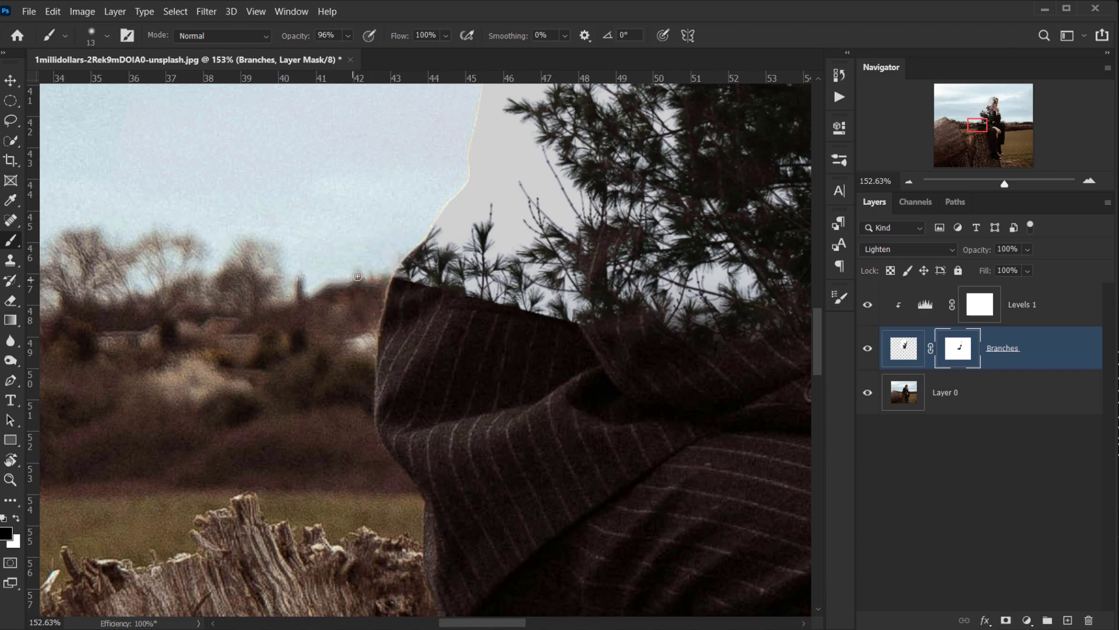
drag(433, 326, 378, 313)
mouse_move(401, 276)
mouse_down()
mouse_move(418, 303)
mouse_move(482, 312)
mouse_move(513, 352)
mouse_move(580, 327)
mouse_move(547, 318)
mouse_move(548, 329)
mouse_up()
mouse_move(488, 347)
mouse_down()
mouse_move(536, 356)
mouse_move(494, 315)
mouse_move(444, 317)
mouse_move(475, 305)
mouse_move(584, 354)
mouse_move(608, 380)
mouse_move(613, 336)
mouse_move(553, 357)
mouse_up()
scroll(537, 365, down, 6)
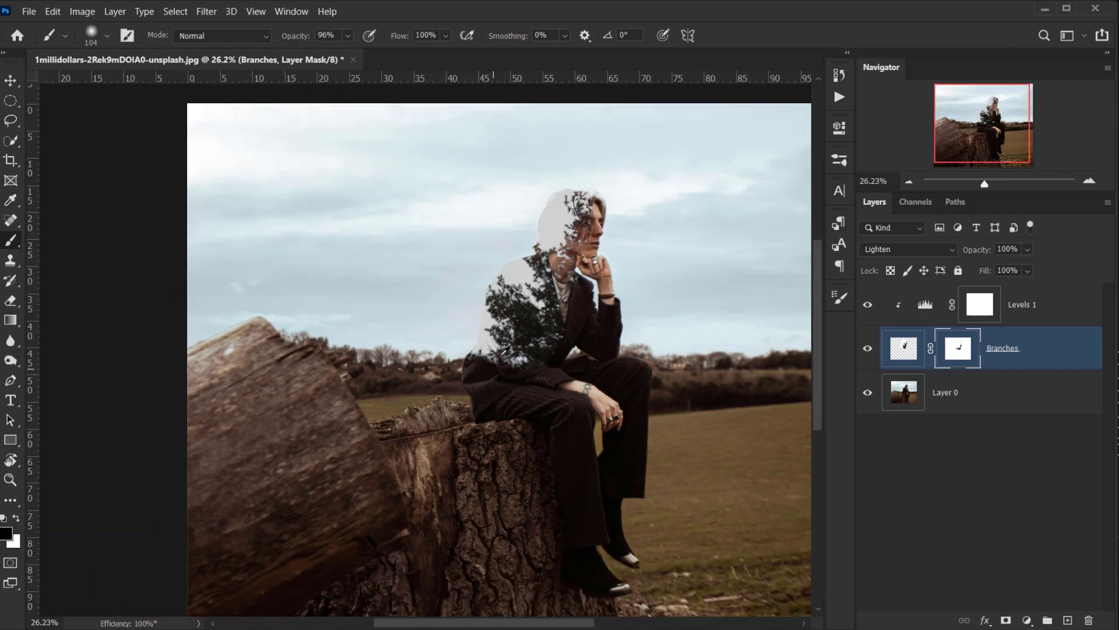
scroll(529, 404, down, 3)
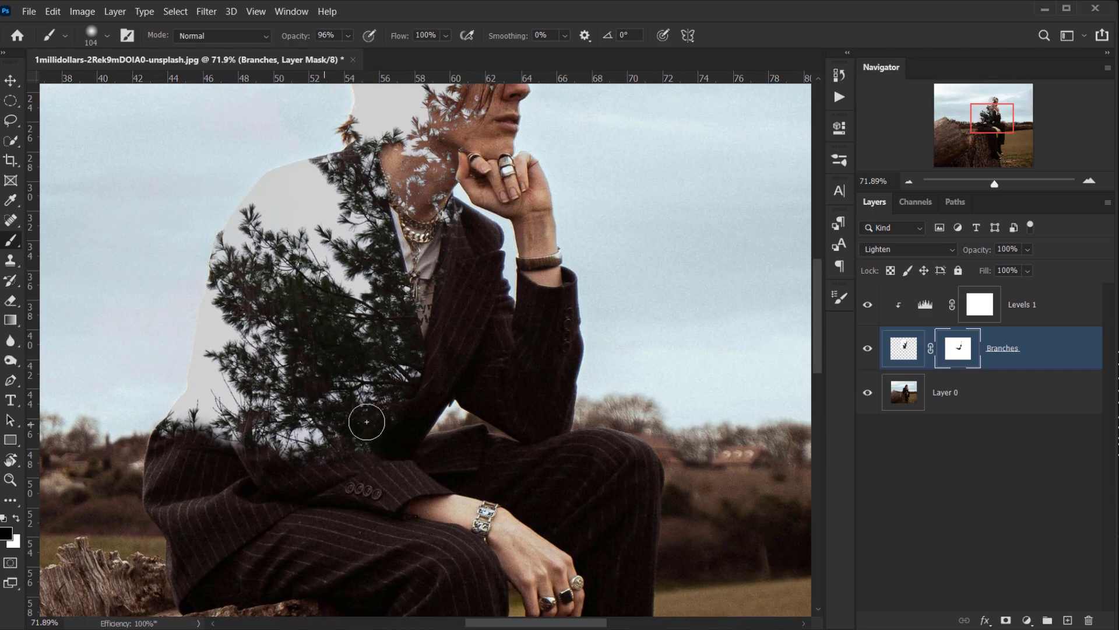
scroll(369, 324, up, 5)
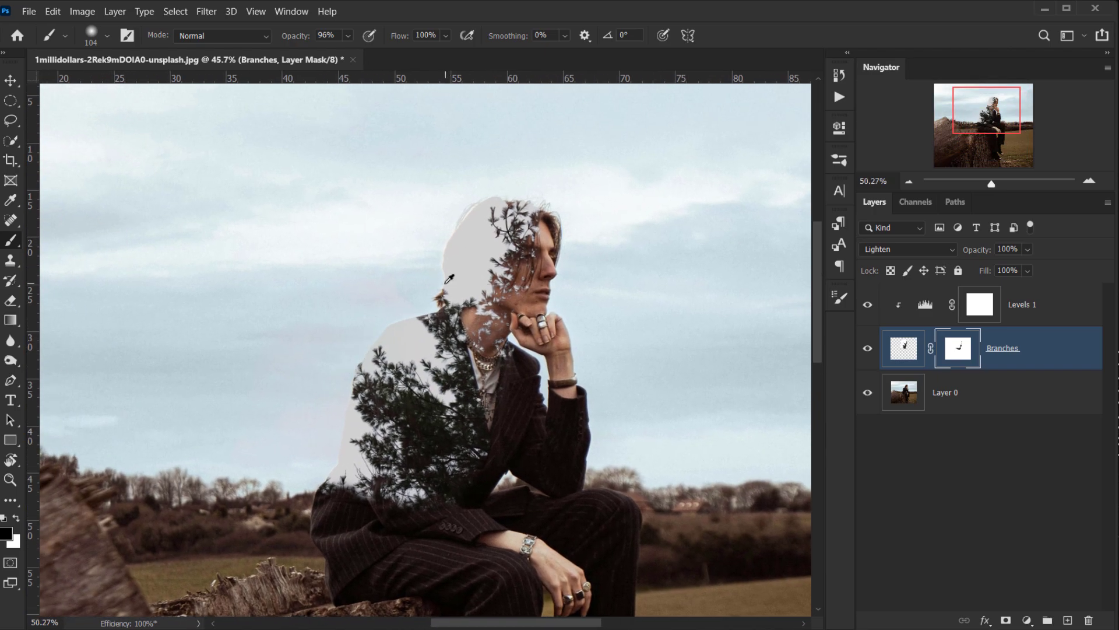
scroll(449, 278, down, 4)
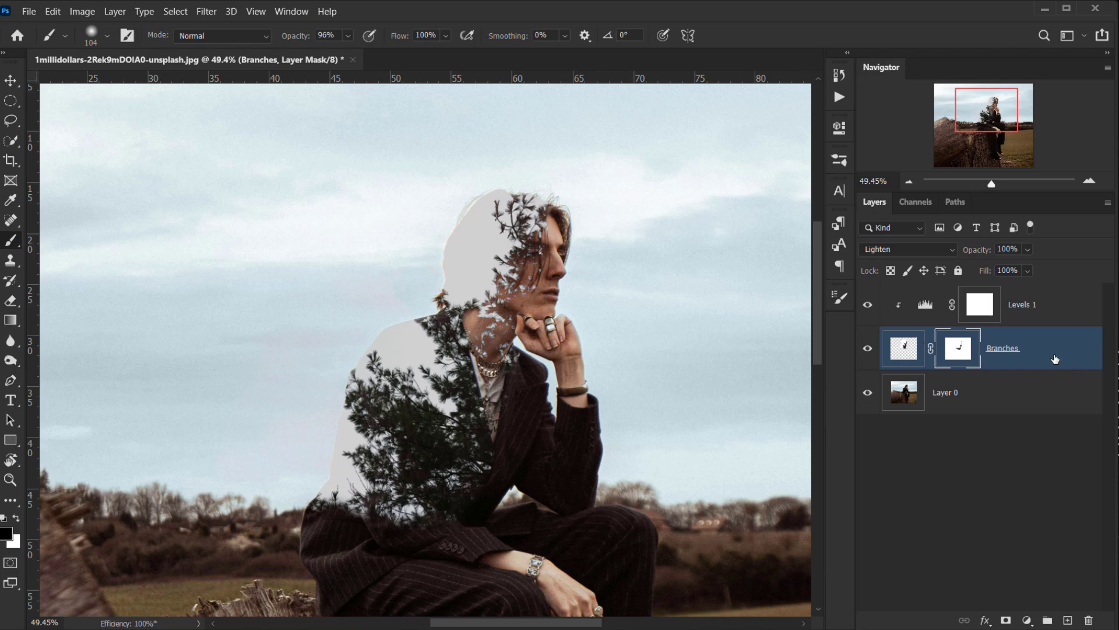
key(ctrl+2)
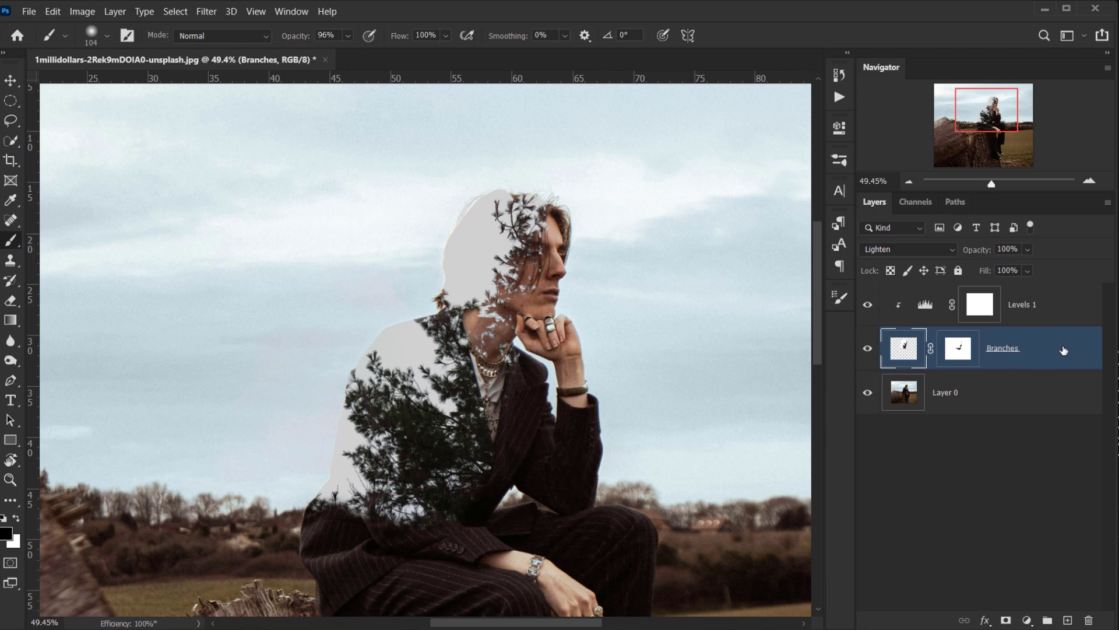
- Duplicate the Branches layer above Levels 1 and delete the copy's layer mask
drag(1049, 354, 1040, 305)
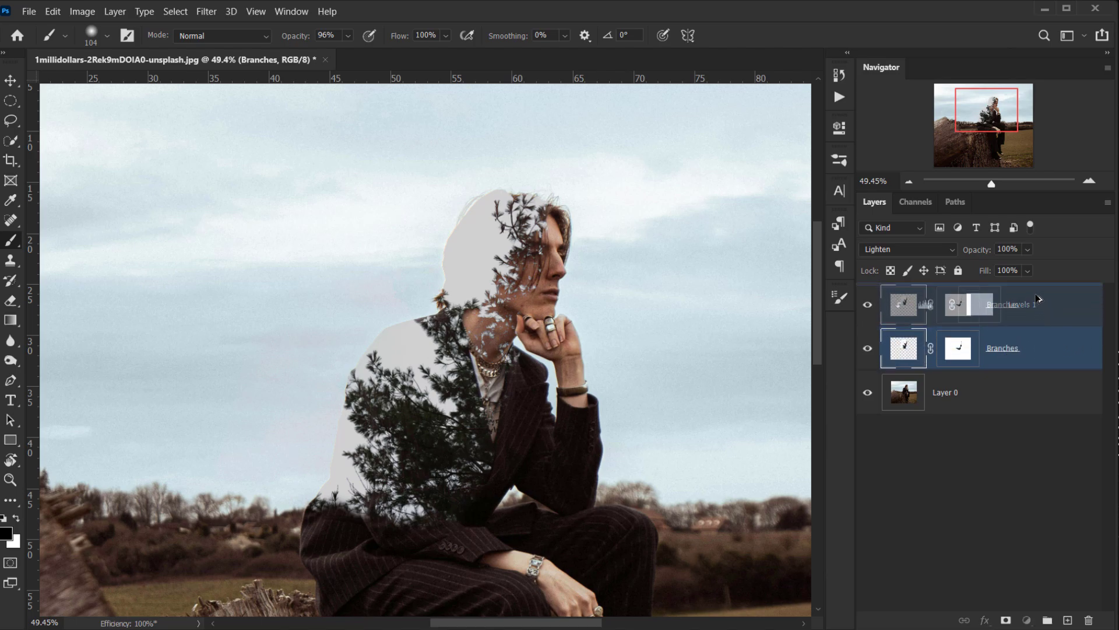
drag(1032, 299, 1032, 302)
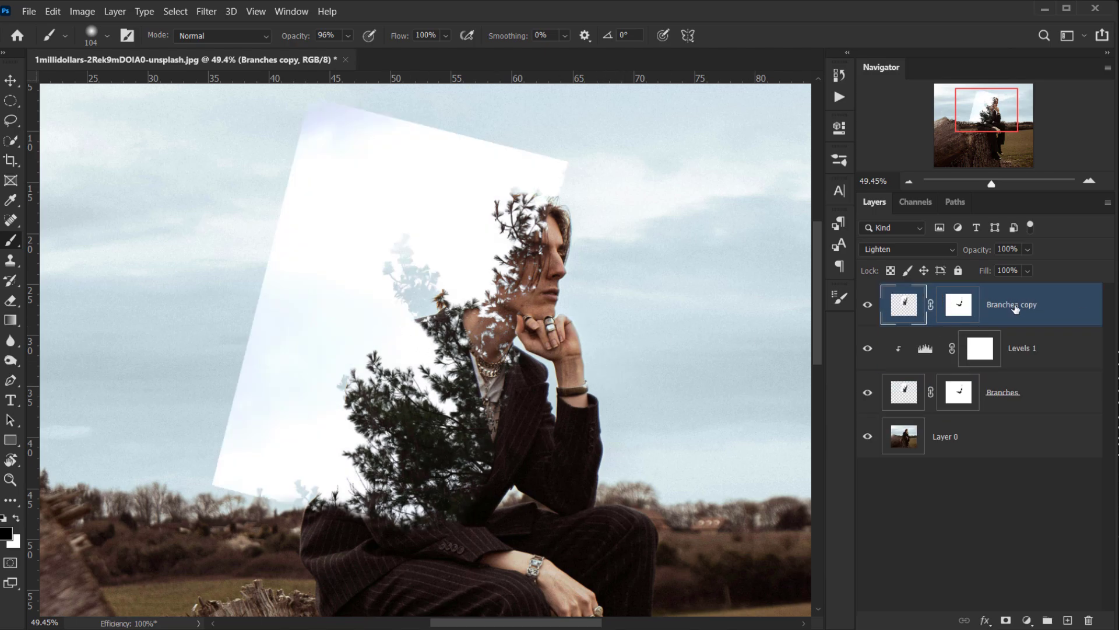
click(961, 307)
drag(960, 307, 1088, 620)
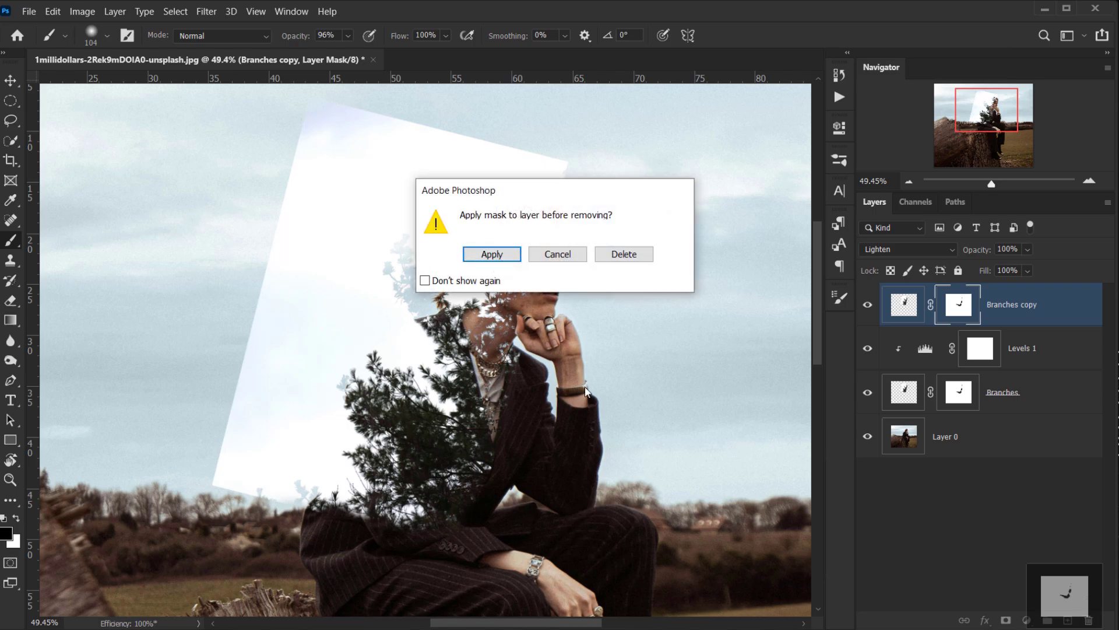
click(624, 255)
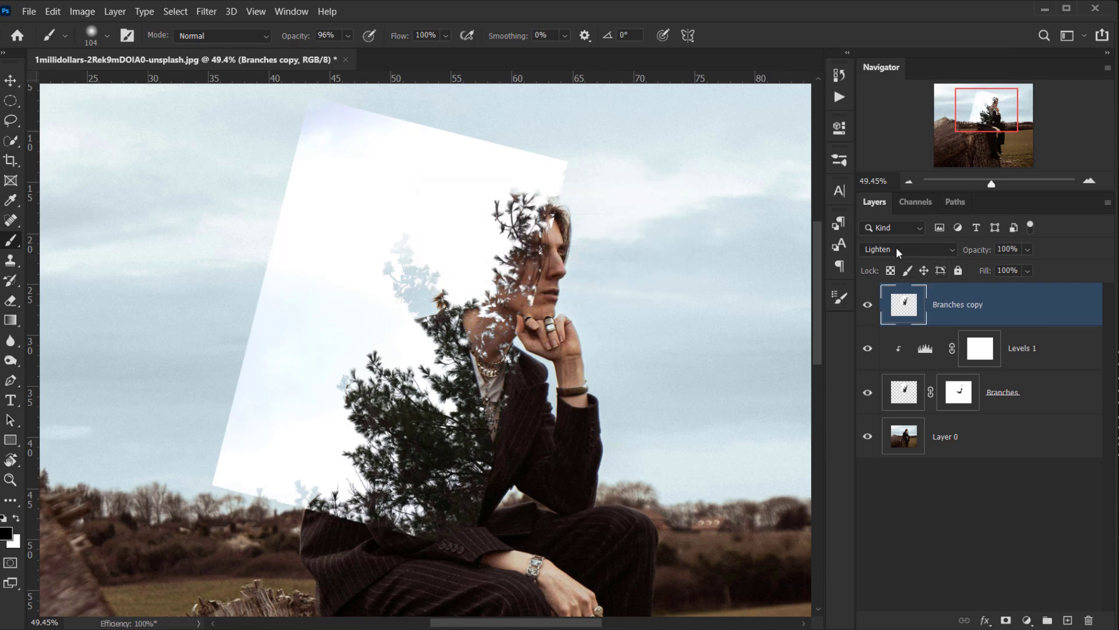
- Blend the Branches copy in Darken mode so pine darkens the back of the head
click(897, 248)
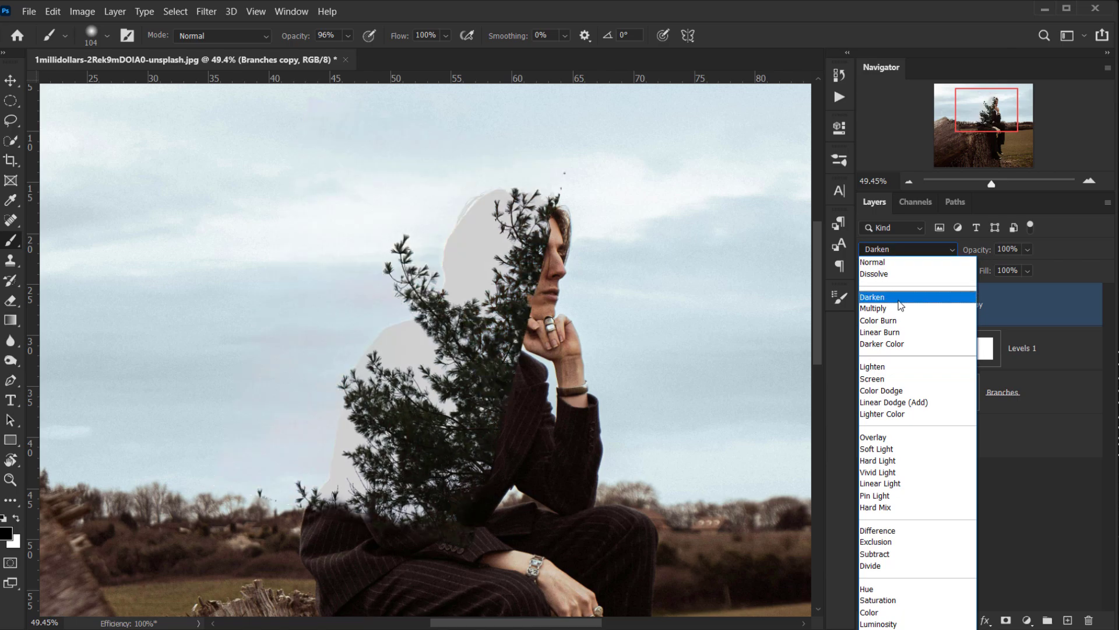
click(901, 303)
drag(459, 270, 495, 275)
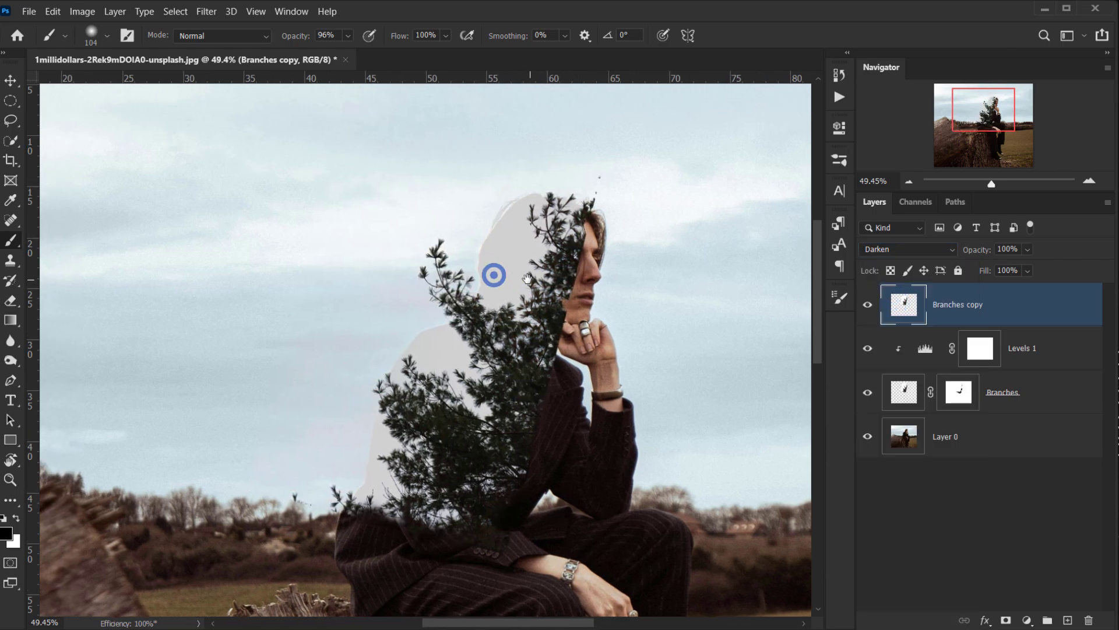
scroll(431, 296, up, 1)
scroll(432, 294, up, 3)
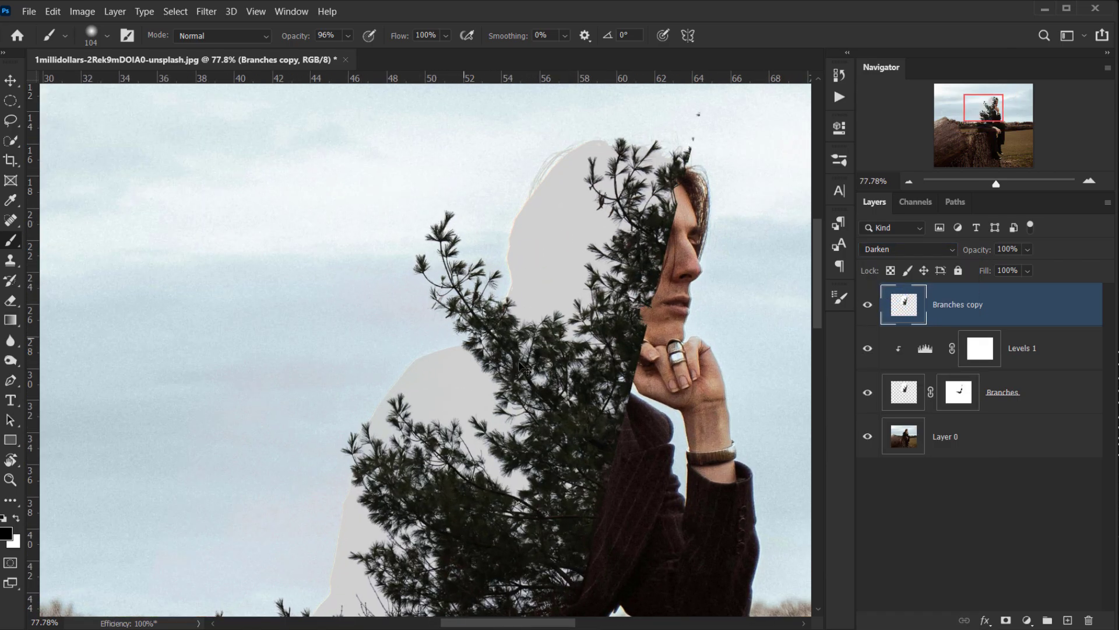
drag(450, 348, 580, 175)
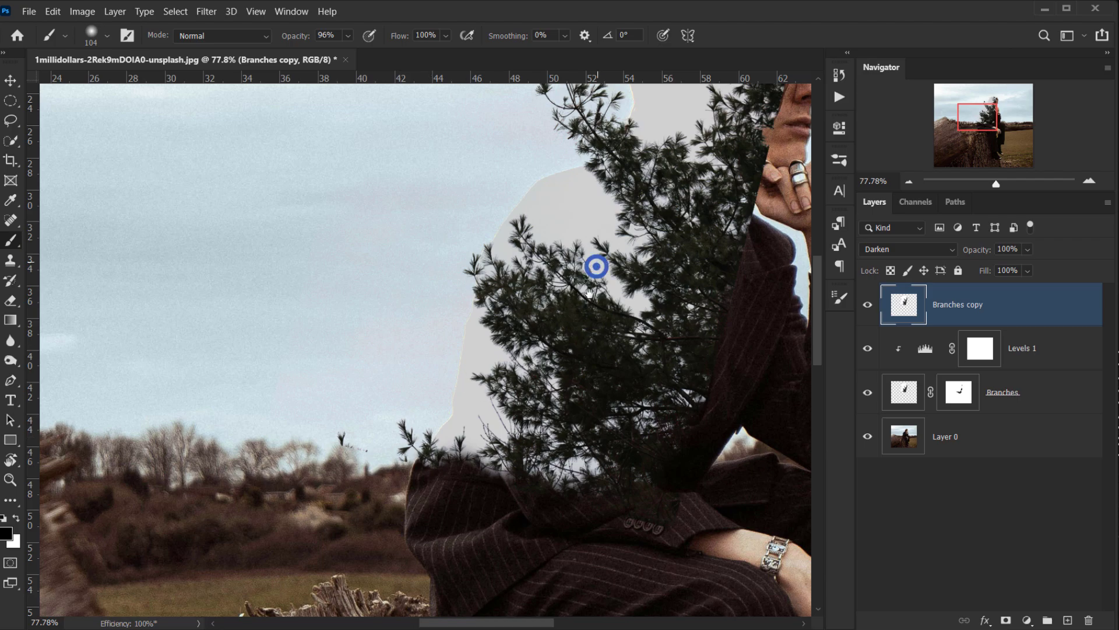
drag(595, 262, 506, 438)
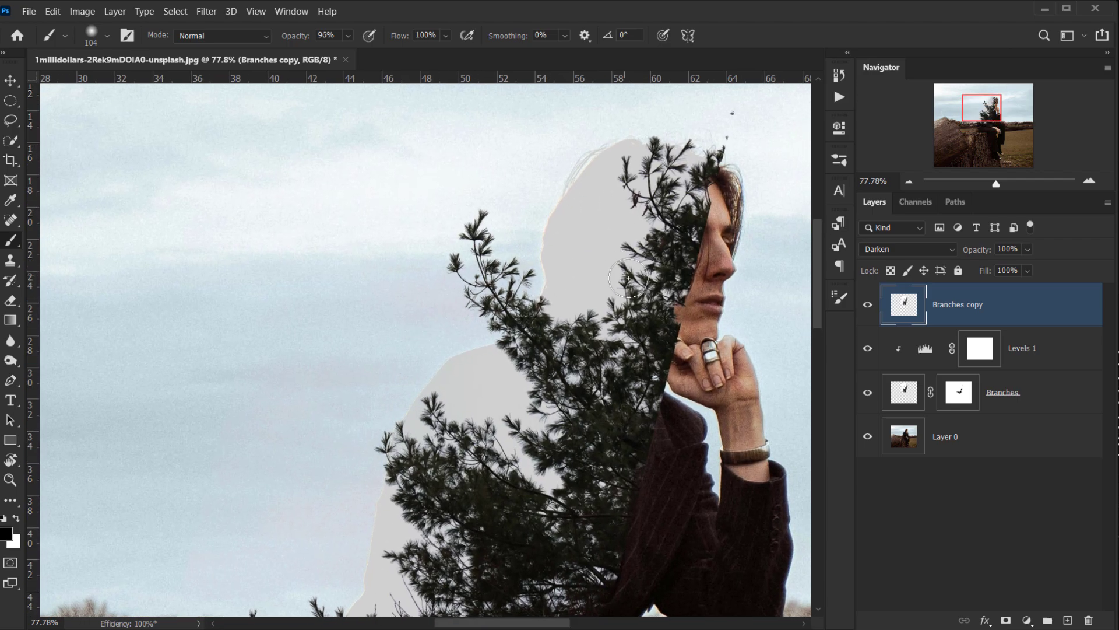
- Give Branches copy a hide-all black mask and set a white brush of about 74 px
scroll(479, 311, down, 3)
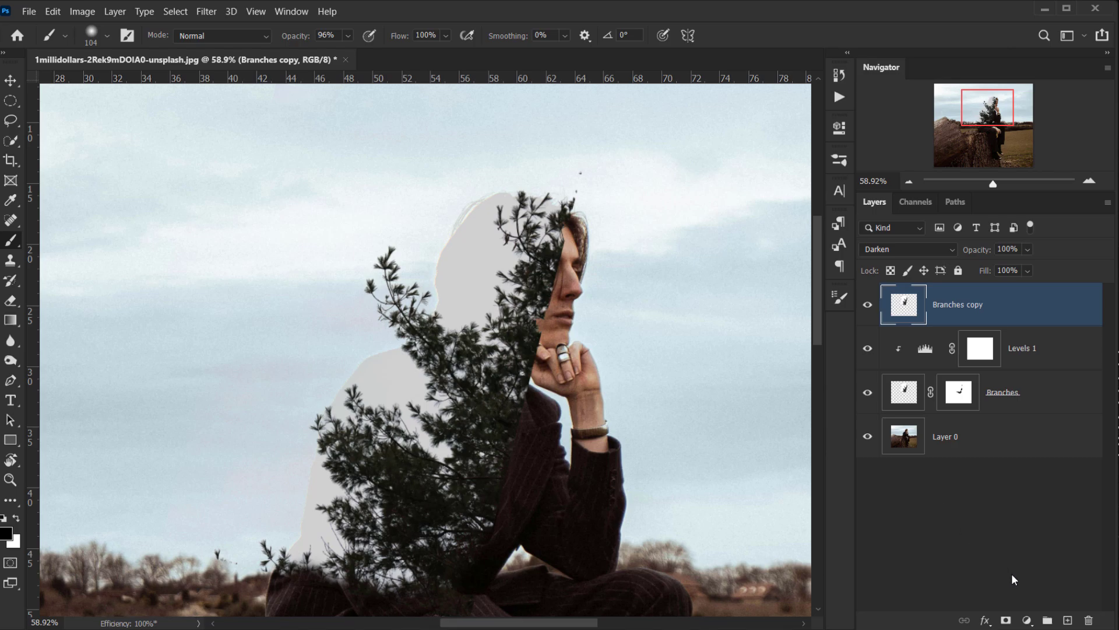
alt+click(1007, 621)
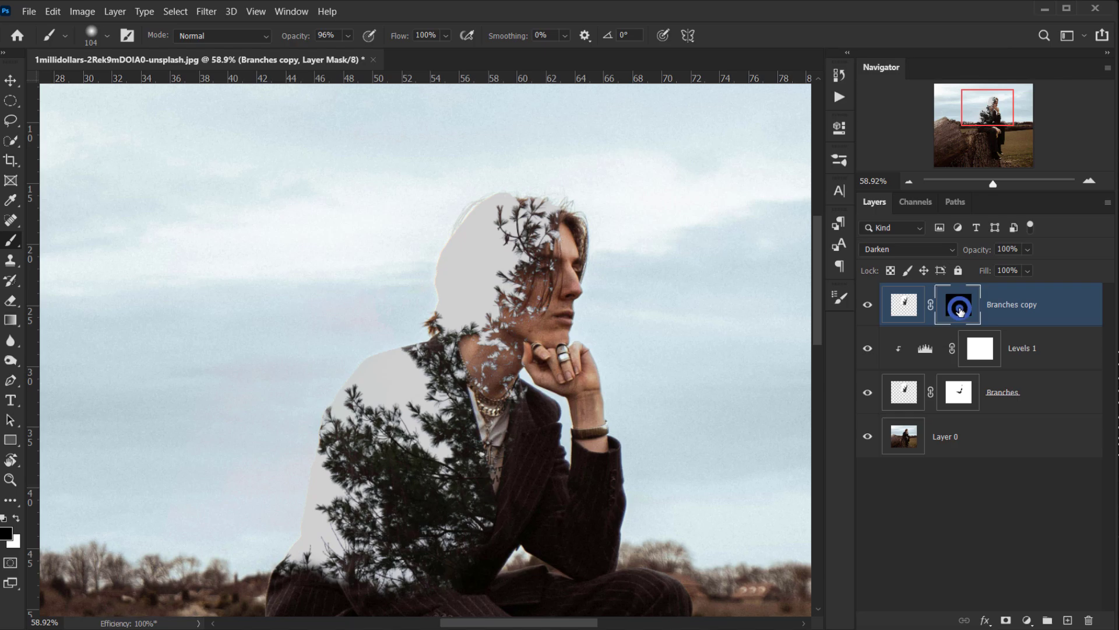
scroll(413, 301, up, 3)
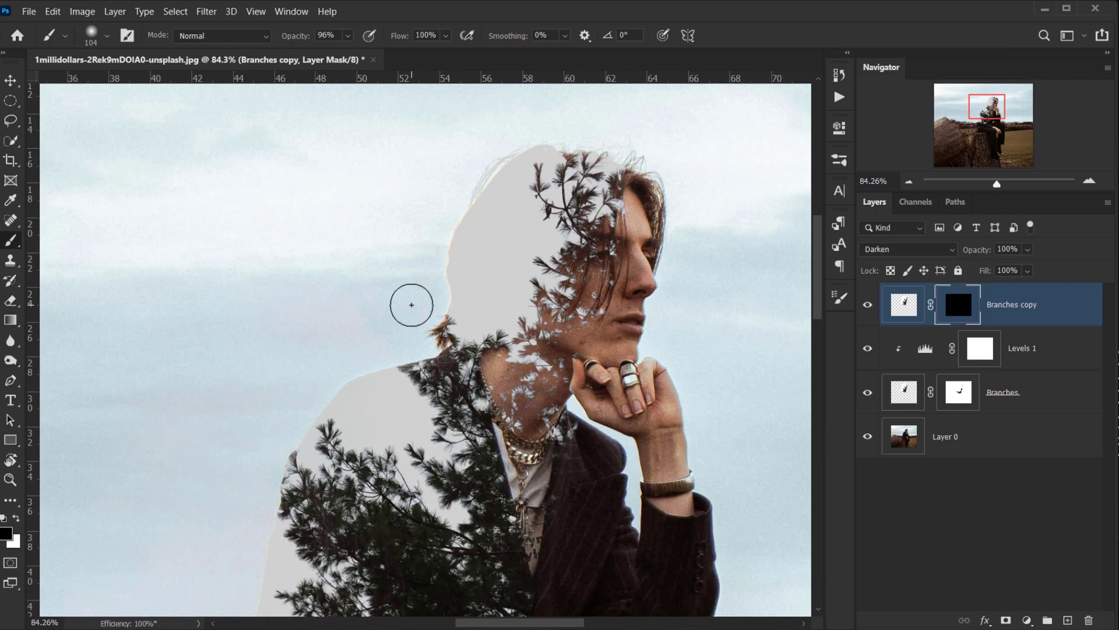
mouse_move(503, 233)
mouse_down()
mouse_move(527, 241)
mouse_move(471, 397)
mouse_up()
alt+right_click(466, 361)
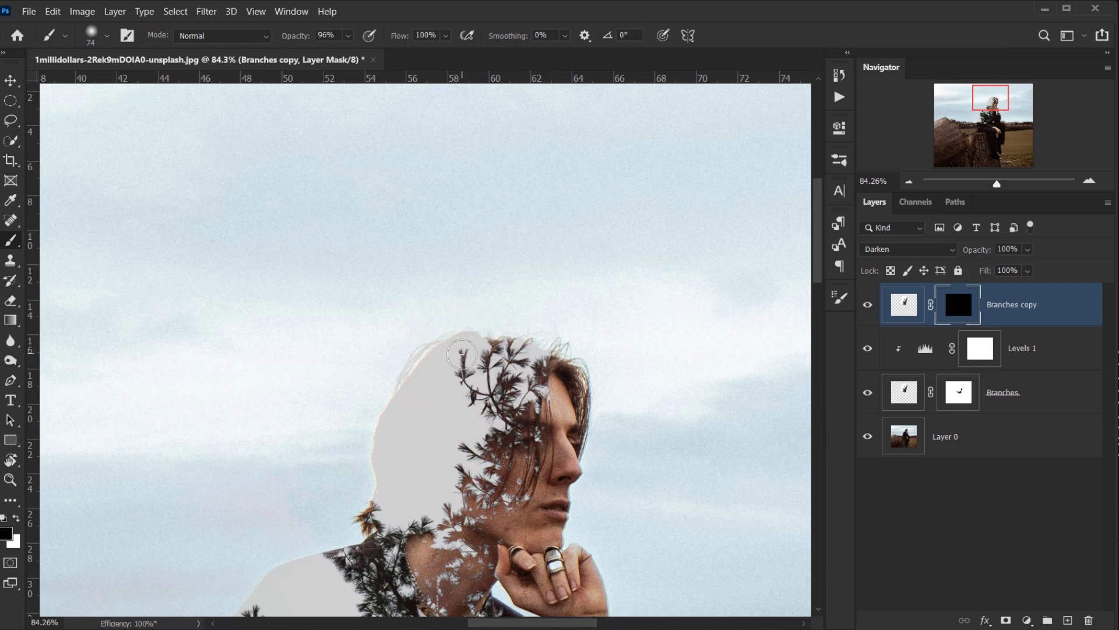
key(x)
- Paint pine branches back in above the man's hair and beside his neck
alt+drag(480, 315, 492, 317)
mouse_move(500, 338)
mouse_down()
mouse_move(528, 311)
mouse_move(521, 322)
mouse_move(572, 319)
mouse_move(483, 312)
mouse_move(593, 300)
mouse_move(577, 330)
mouse_up()
key(x)
mouse_move(466, 387)
mouse_down()
mouse_move(594, 208)
mouse_move(580, 124)
mouse_up()
key(x)
mouse_move(478, 249)
mouse_down()
mouse_move(461, 219)
mouse_move(478, 281)
mouse_up()
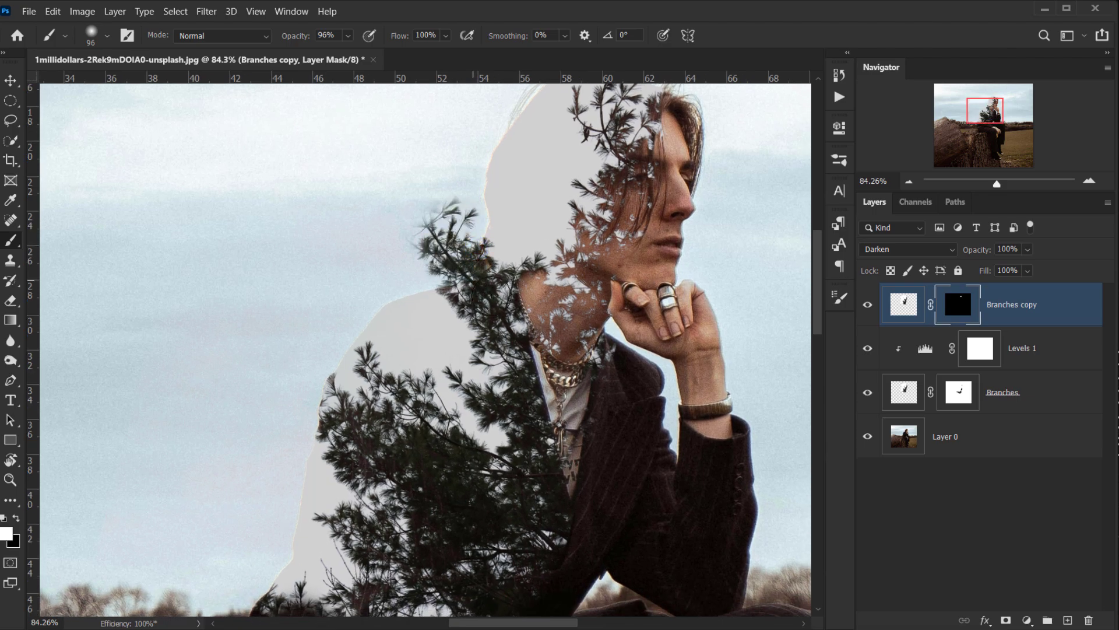
- With a 250 px brush, reveal branch tips behind the neck and over the shoulder
key(bracketright)
key(bracketright)
key(bracketright)
key(bracketright)
key(bracketright)
key(bracketright)
drag(418, 257, 425, 180)
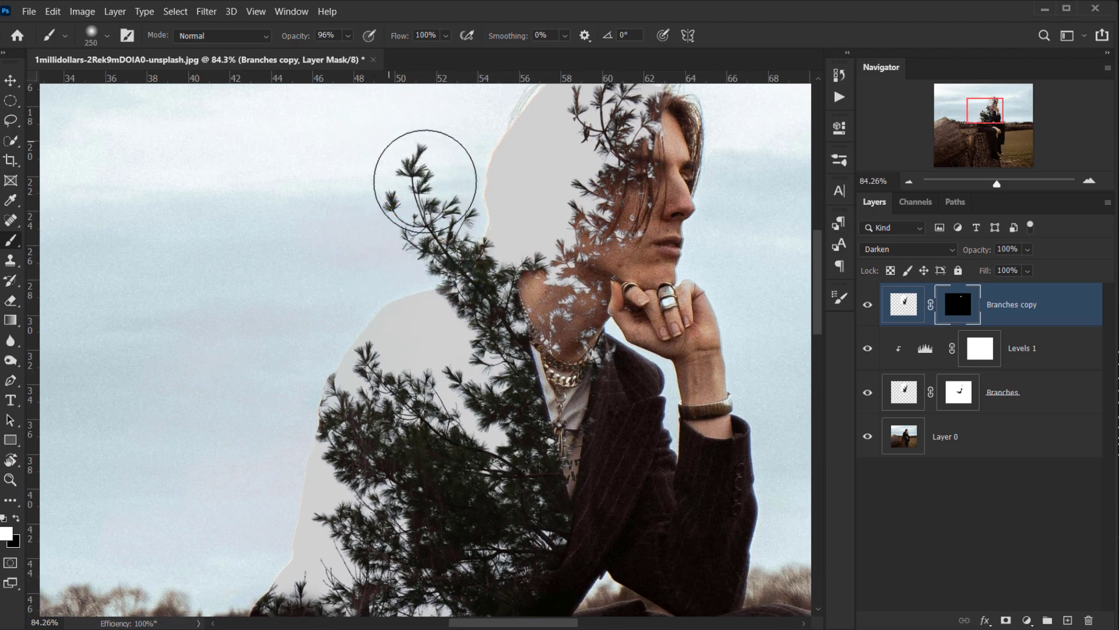
drag(401, 255, 430, 236)
mouse_move(326, 367)
mouse_down()
mouse_move(346, 330)
mouse_move(357, 370)
mouse_move(376, 328)
mouse_up()
drag(416, 178, 424, 128)
mouse_move(457, 212)
mouse_down()
mouse_move(476, 249)
mouse_move(471, 232)
mouse_up()
mouse_move(380, 325)
mouse_down()
mouse_move(642, 199)
mouse_move(517, 230)
mouse_up()
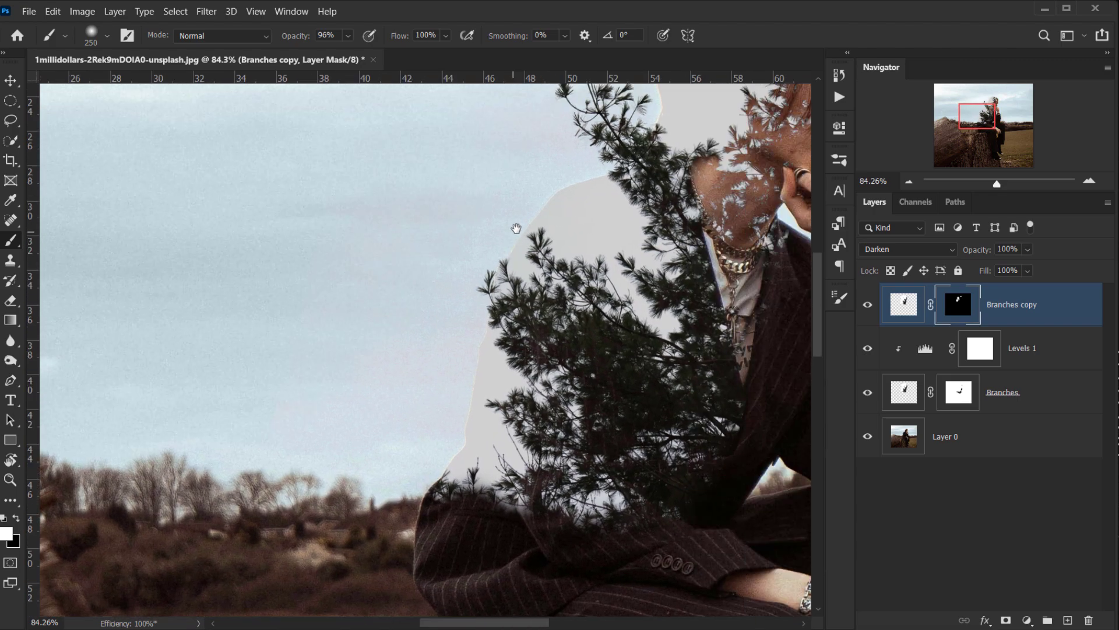
scroll(405, 477, up, 4)
drag(440, 413, 305, 426)
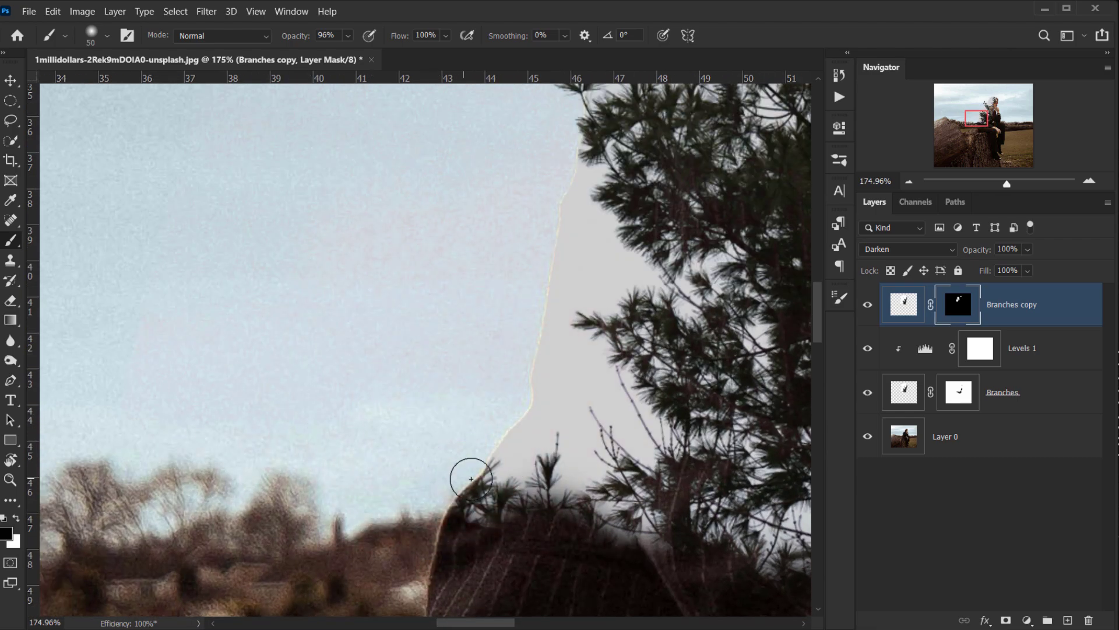
- Reveal pine sprigs along the lower shoulder edge on the Branches copy mask
mouse_move(475, 482)
mouse_down()
mouse_move(420, 454)
mouse_move(434, 458)
mouse_move(402, 490)
mouse_move(416, 465)
mouse_move(481, 491)
mouse_move(470, 446)
mouse_move(492, 491)
mouse_move(480, 498)
mouse_move(434, 451)
mouse_move(473, 475)
mouse_move(428, 461)
mouse_move(420, 506)
mouse_up()
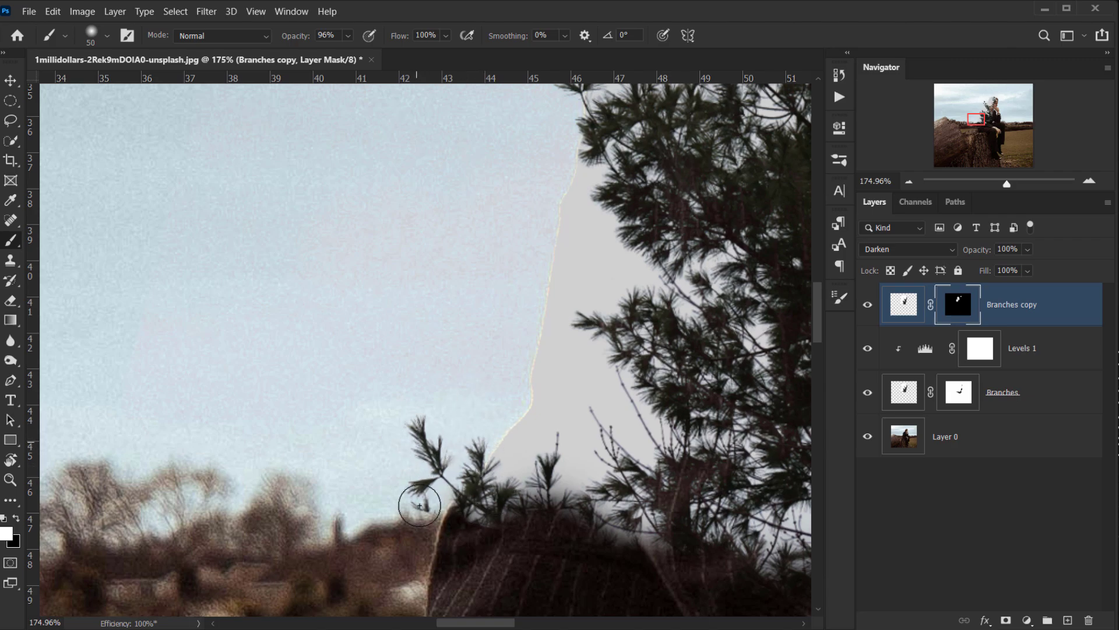
scroll(391, 513, up, 5)
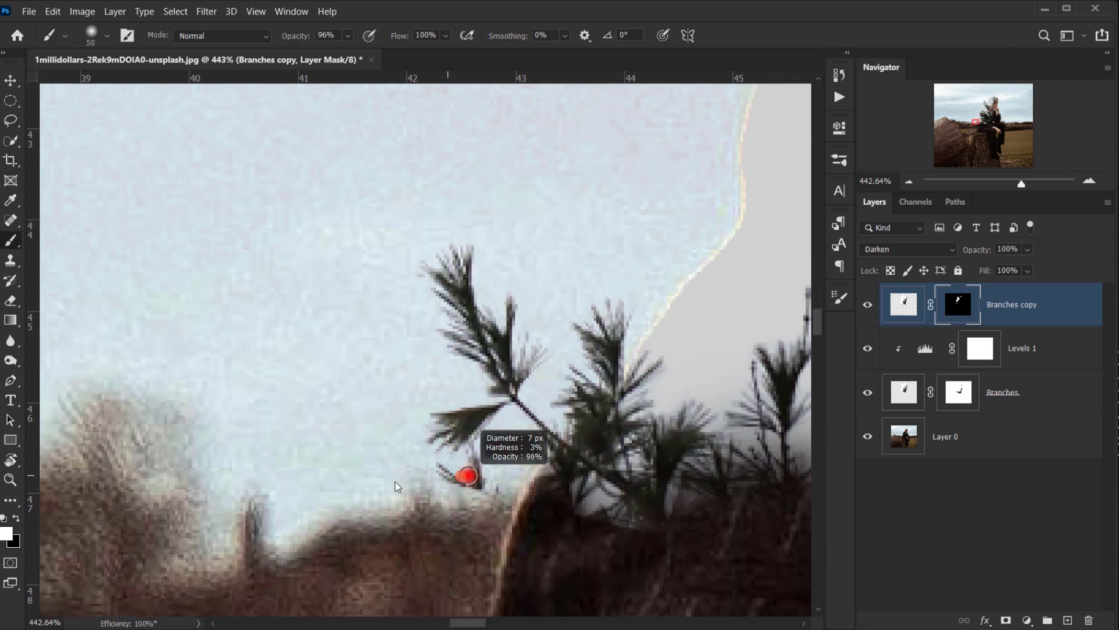
key(x)
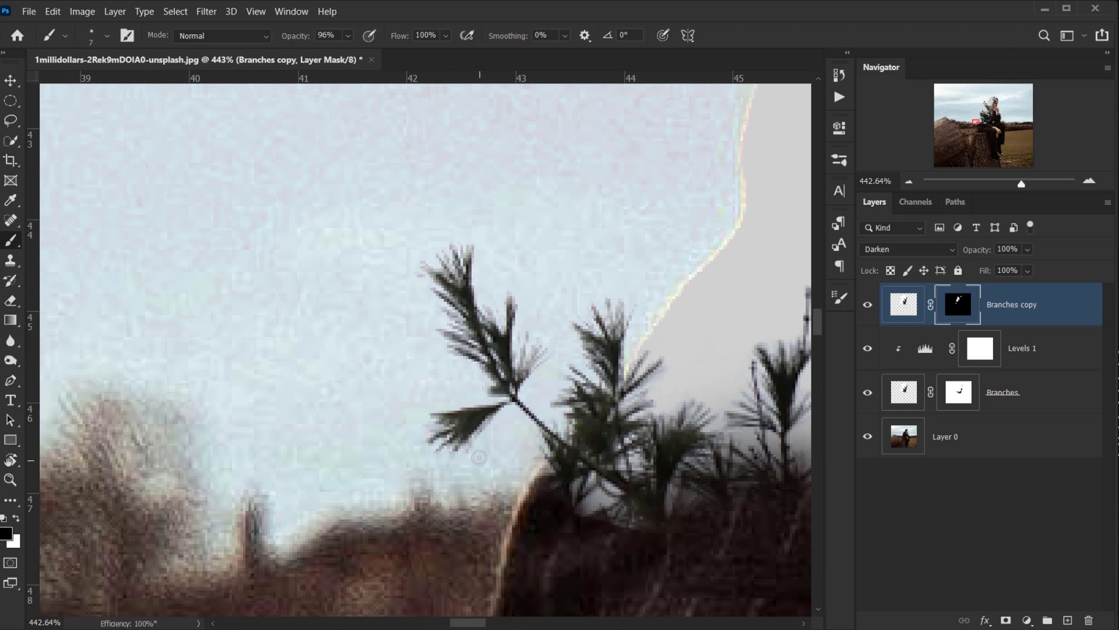
scroll(501, 448, down, 6)
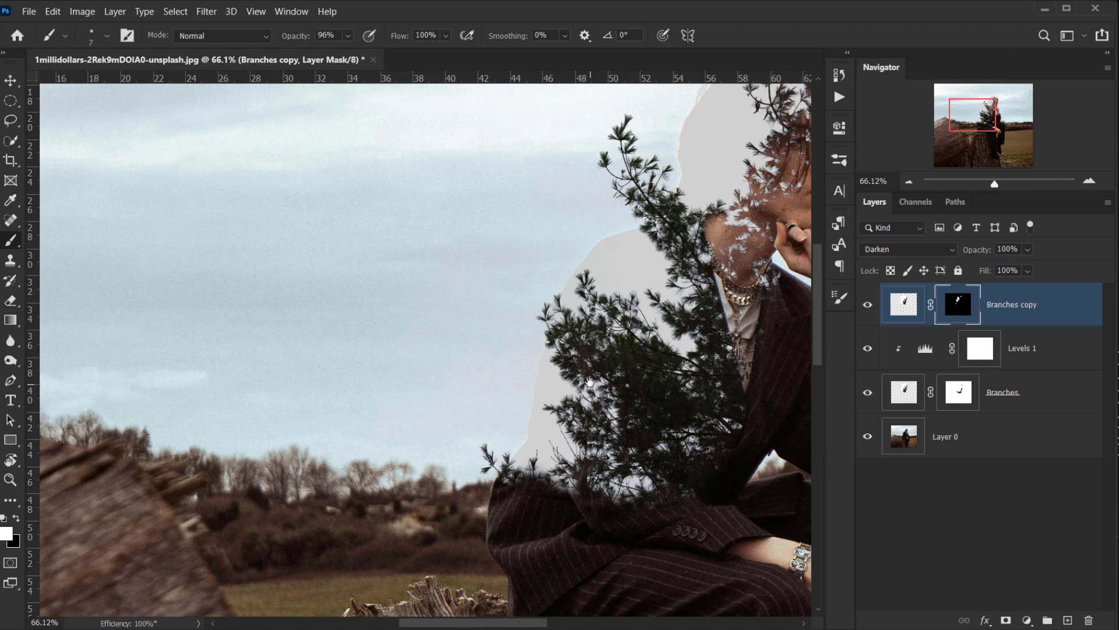
drag(590, 383, 238, 459)
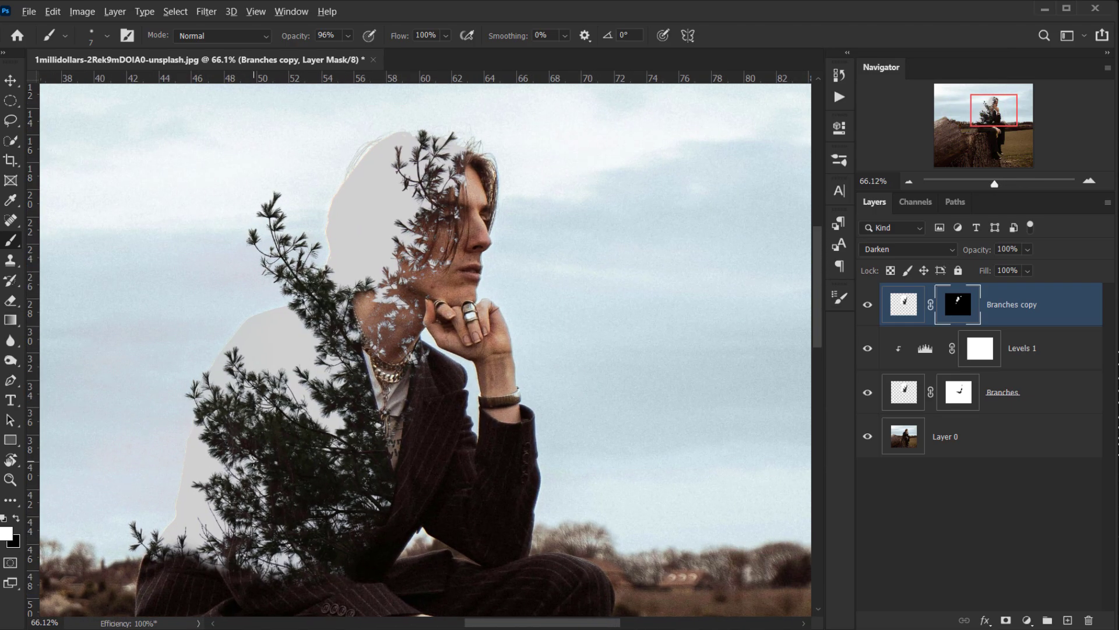
scroll(238, 459, down, 3)
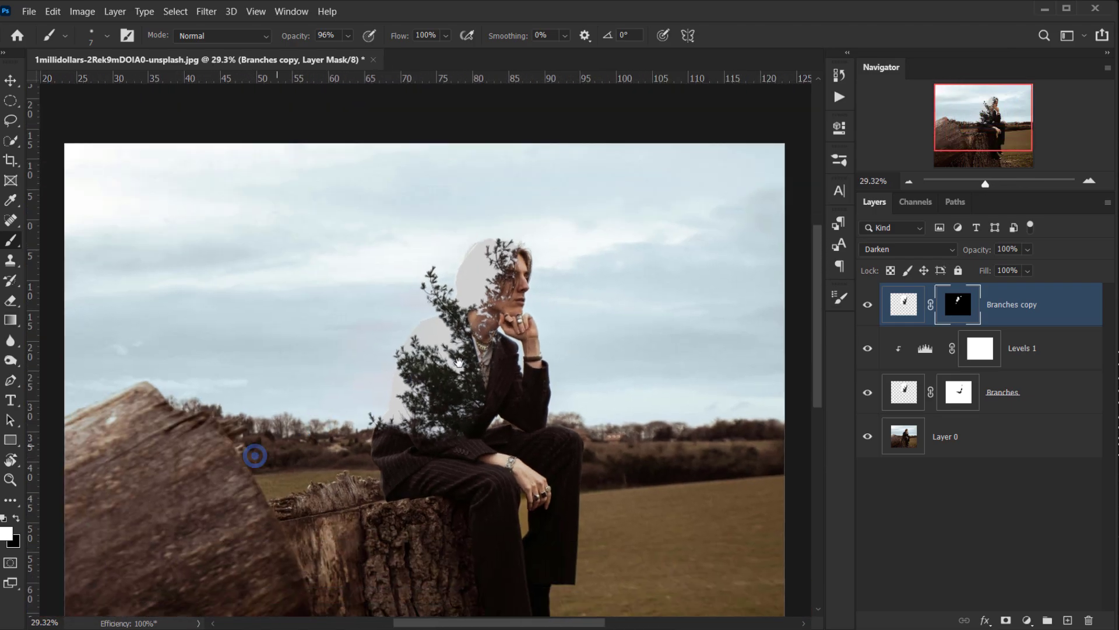
drag(459, 363, 500, 343)
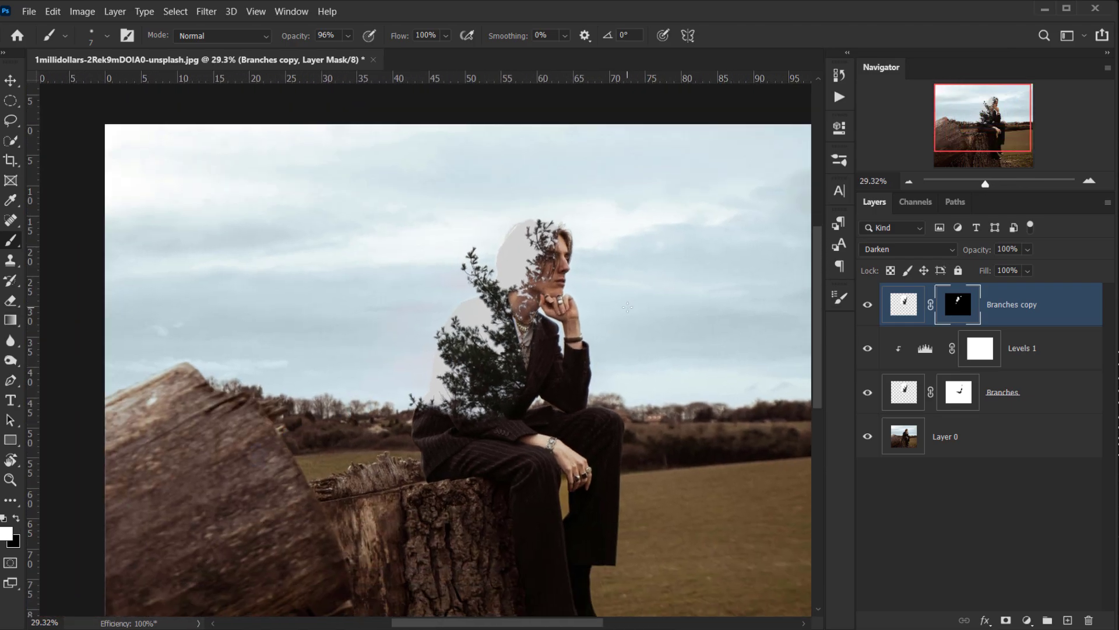
scroll(460, 233, up, 4)
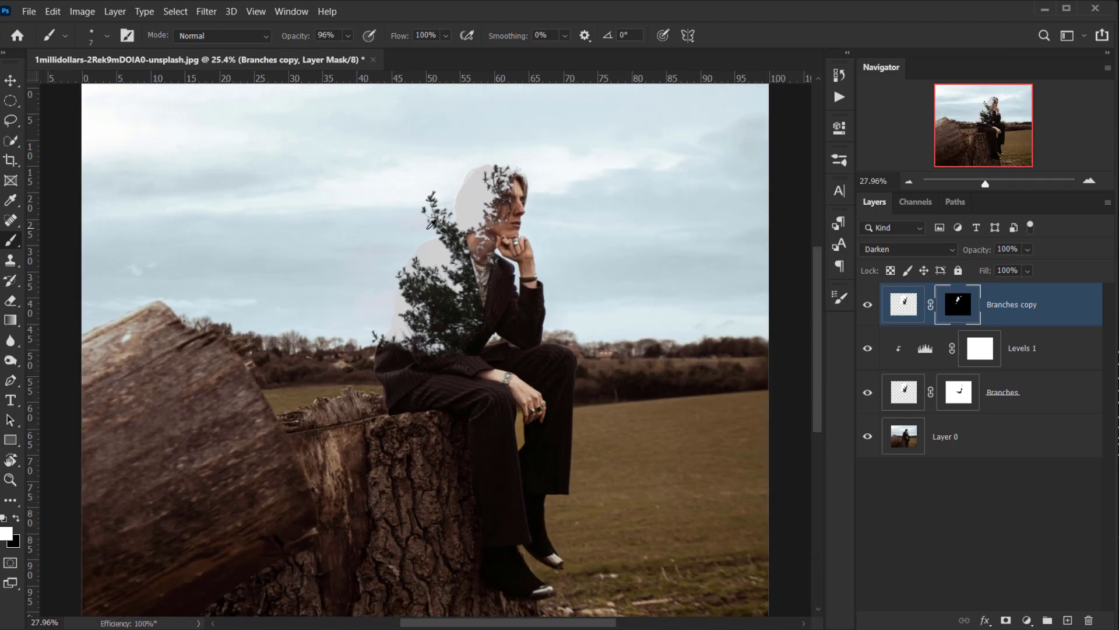
- Fit the whole image on screen and bring up the new adjustment layer list
scroll(462, 218, up, 5)
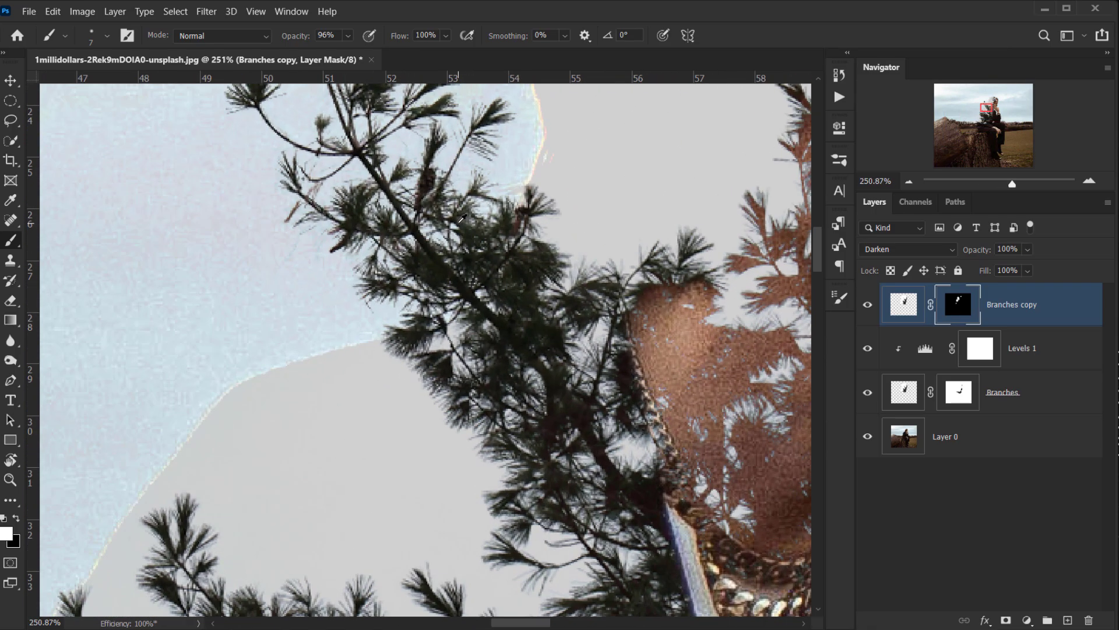
scroll(462, 218, down, 6)
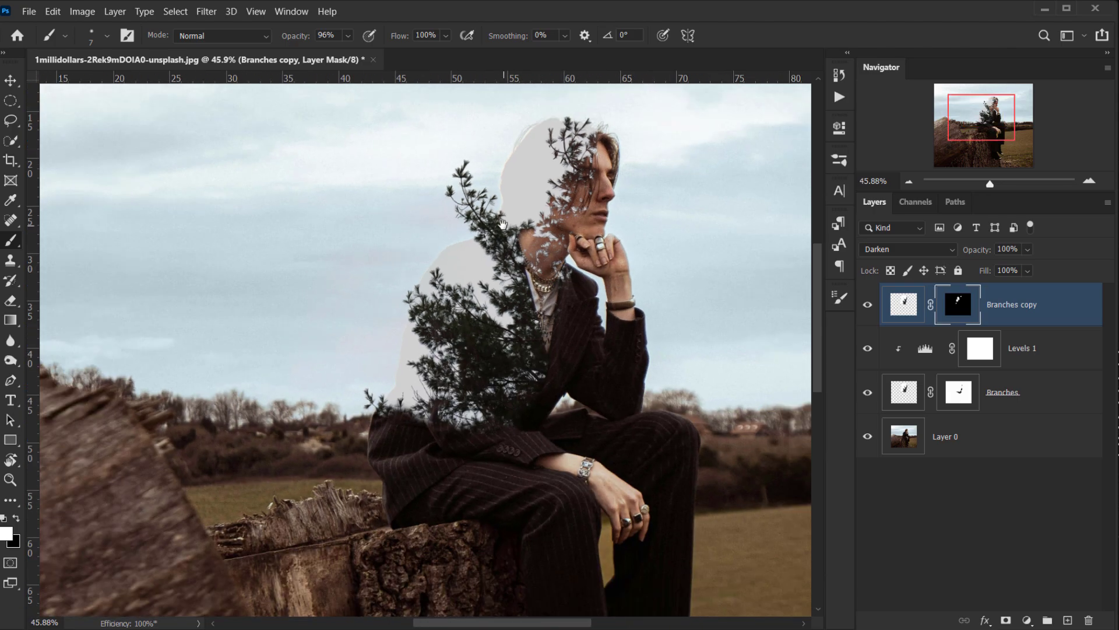
drag(503, 225, 425, 333)
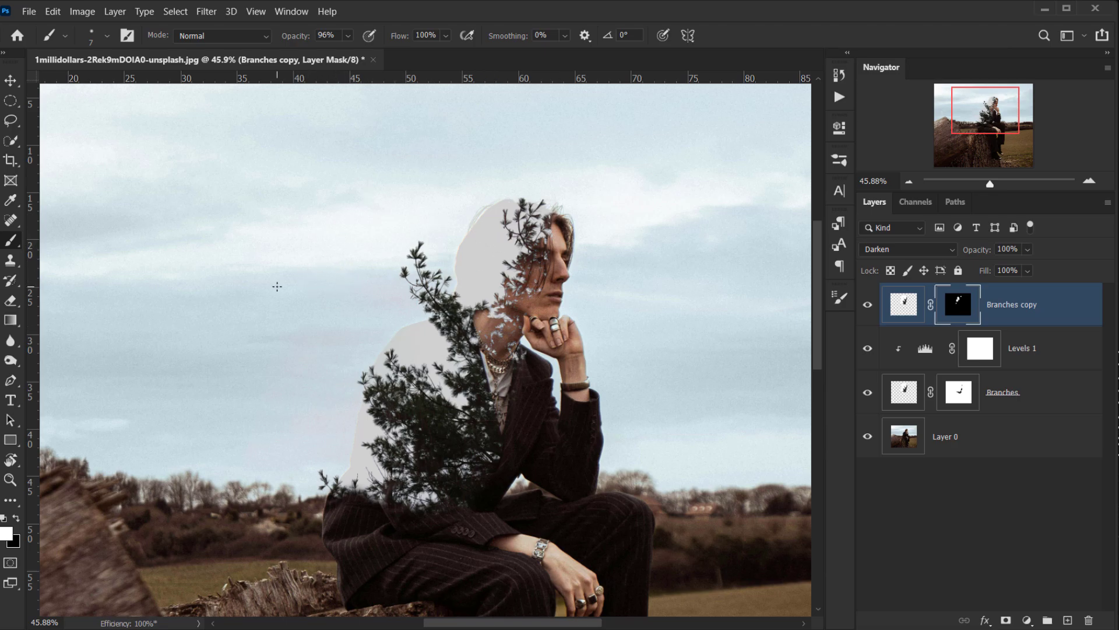
key(ctrl+0)
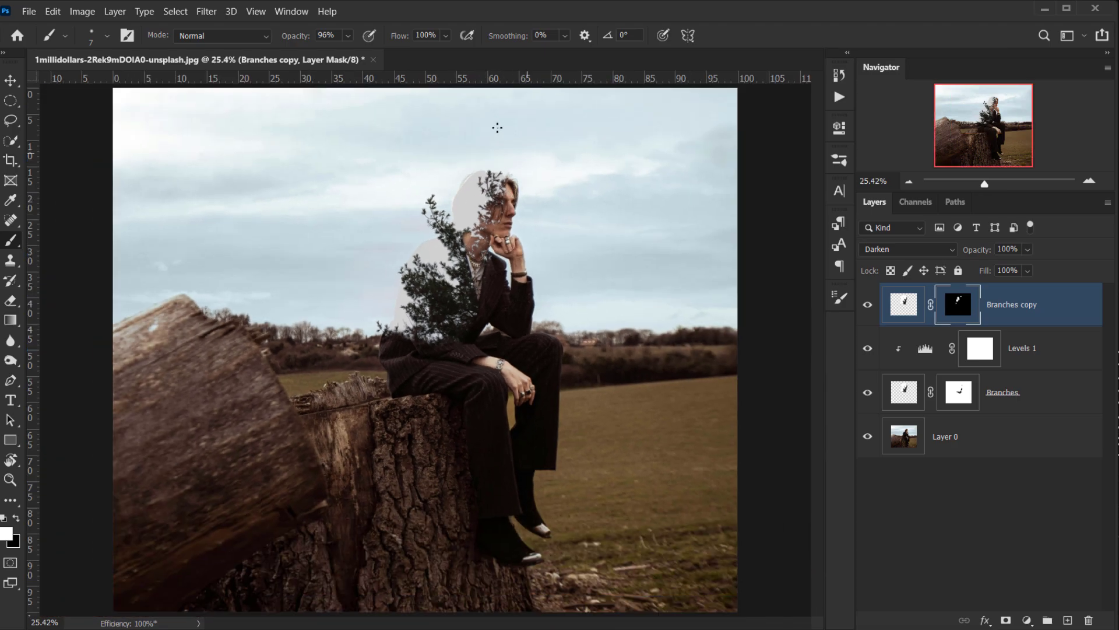
scroll(428, 199, up, 7)
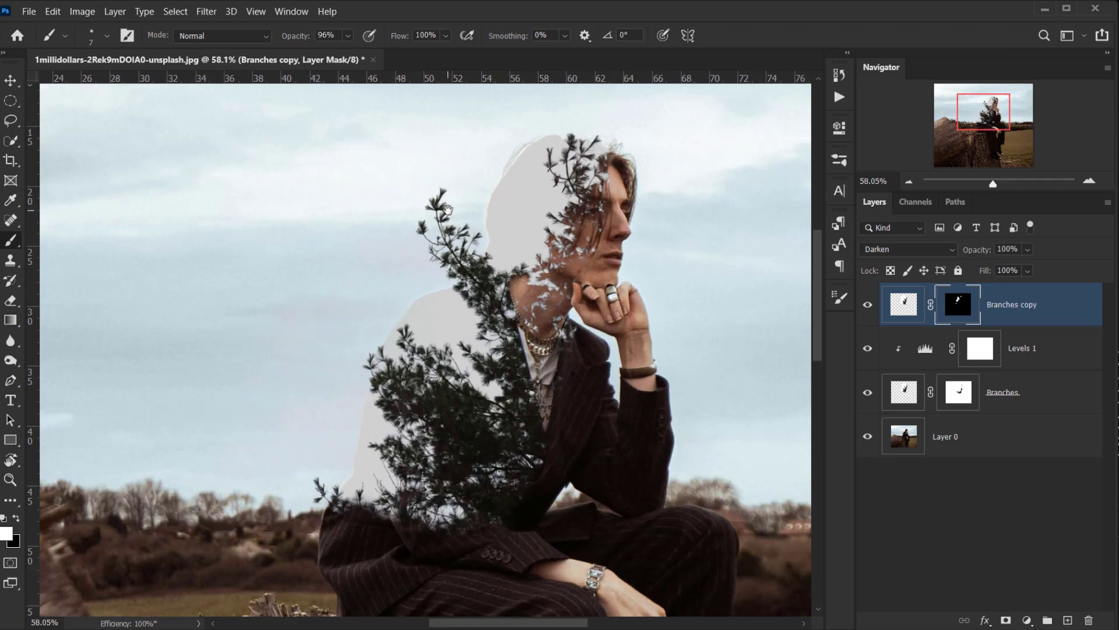
drag(444, 209, 435, 235)
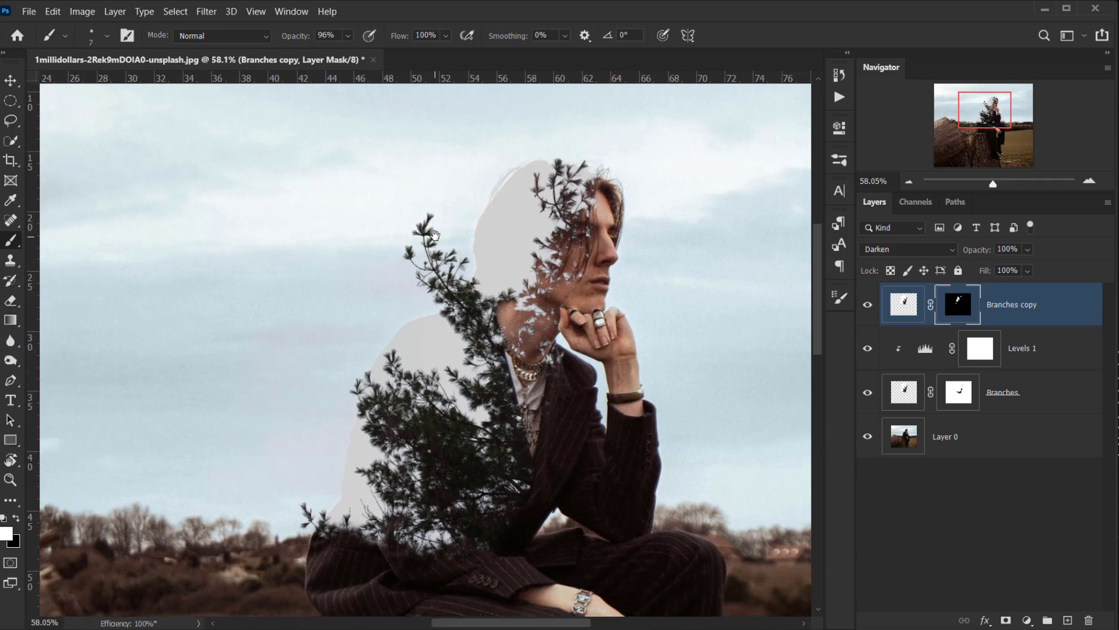
key(ctrl+0)
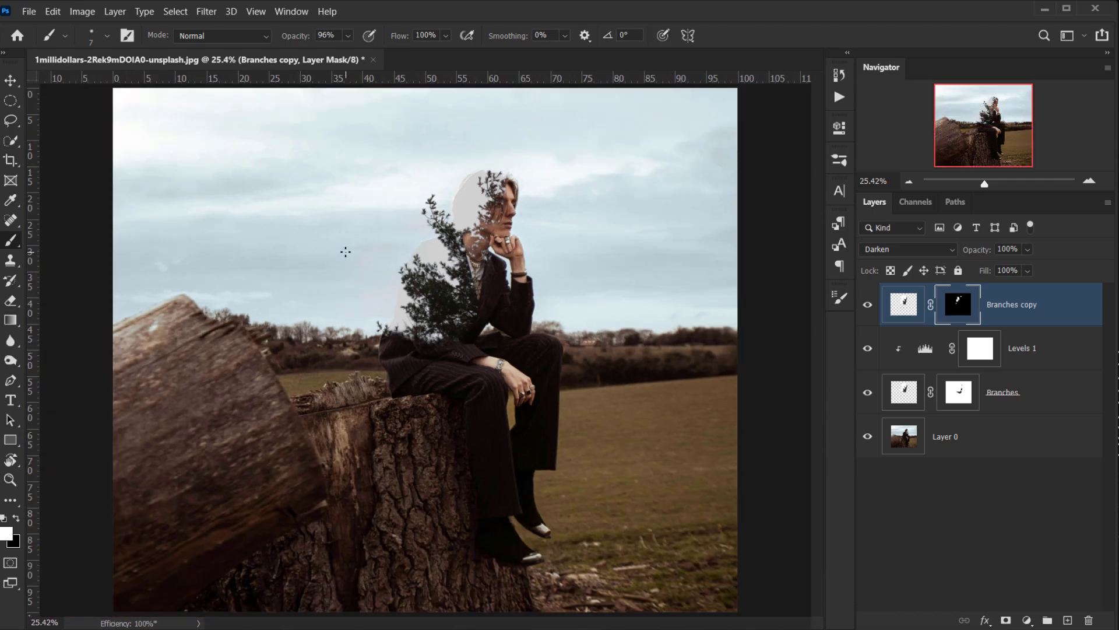
click(1028, 620)
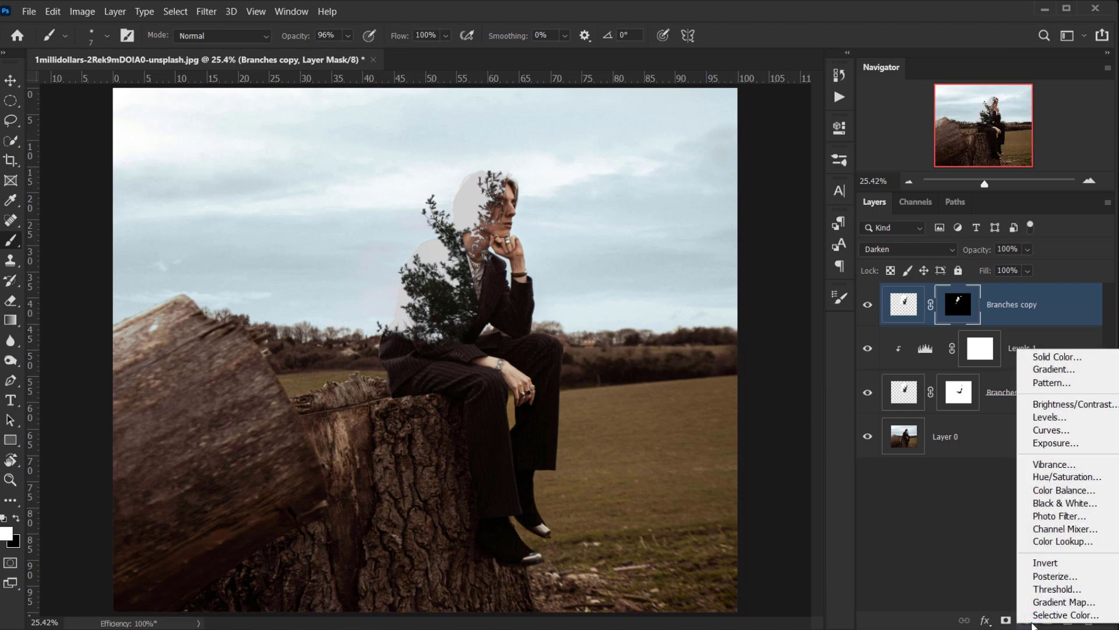
- Add a Solid Color fill layer in a greyish dark blue
click(1058, 356)
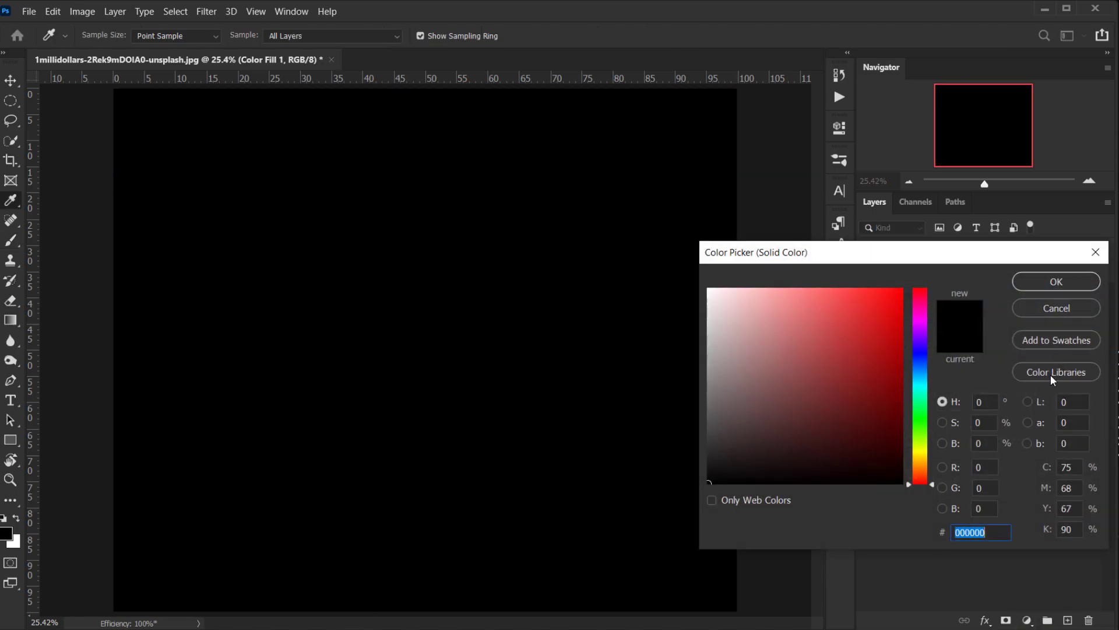
click(924, 396)
drag(926, 395, 926, 371)
click(823, 403)
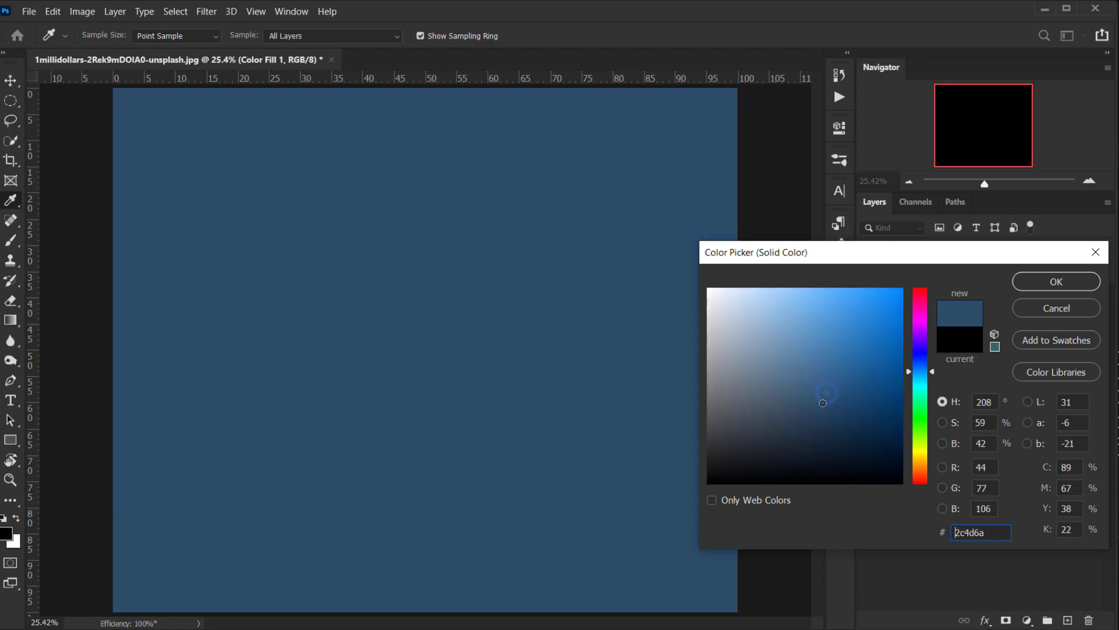
drag(817, 403, 794, 406)
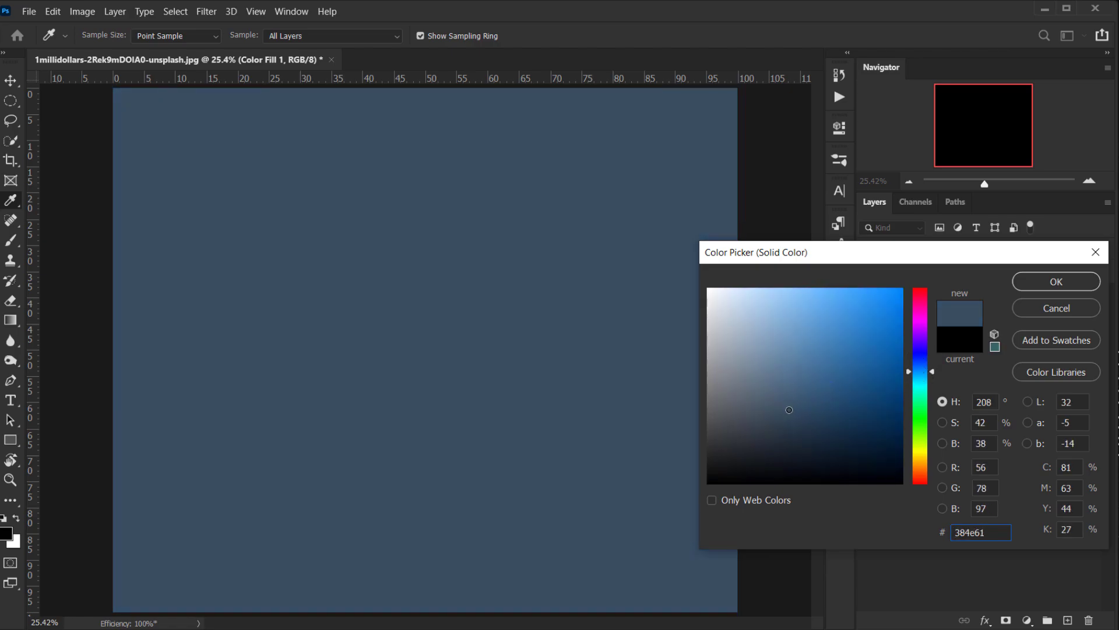
click(1056, 282)
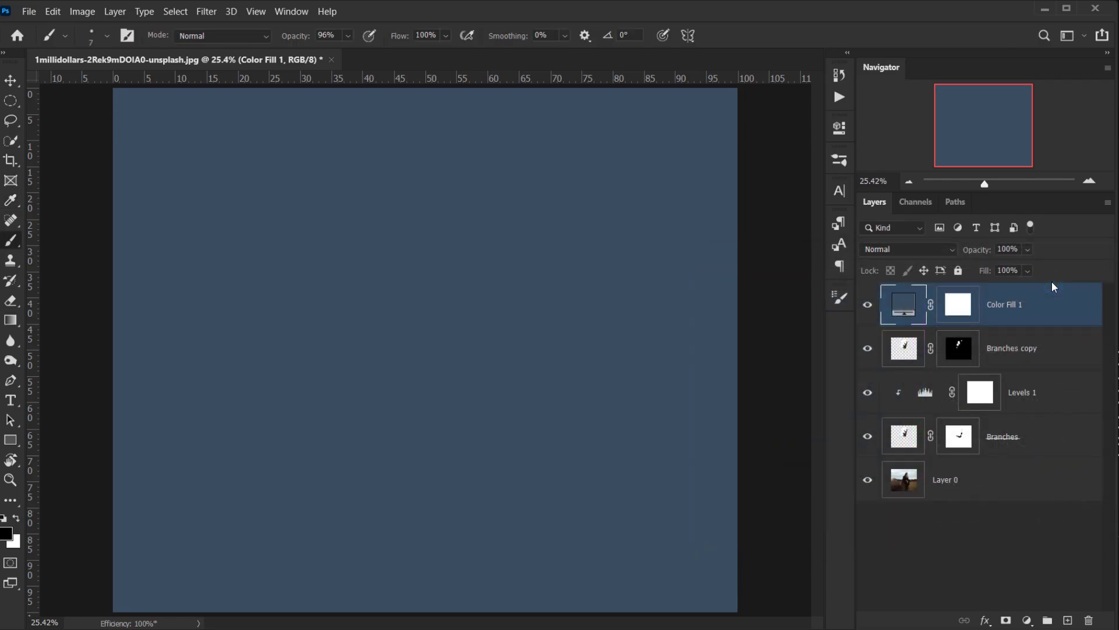
- Set Color Fill 1 to Exclusion at 13% opacity and toggle it to compare
click(906, 251)
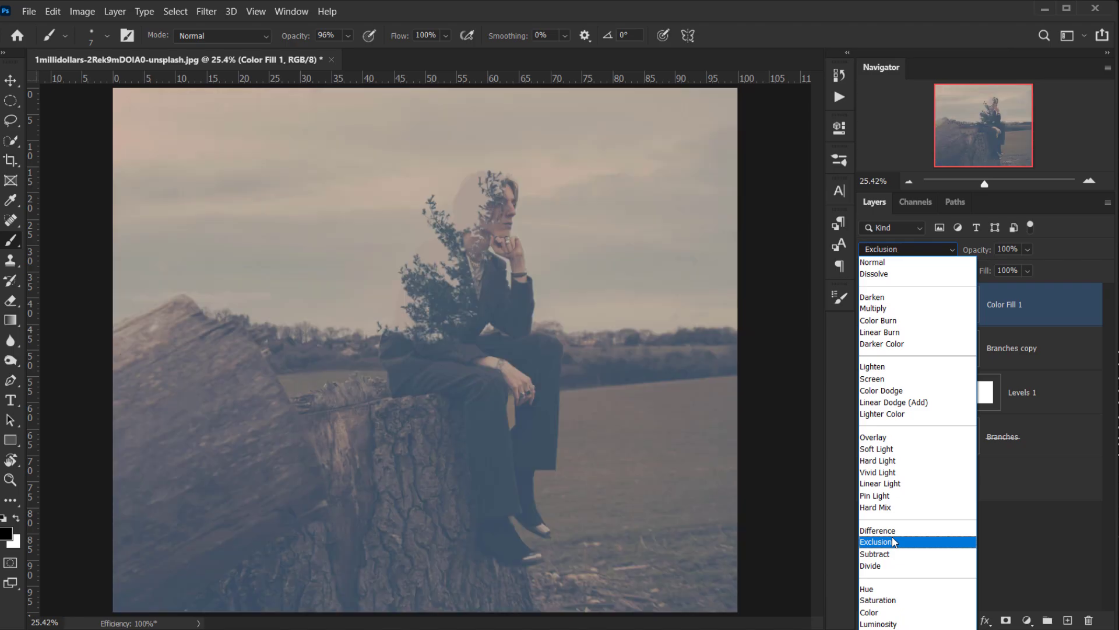
click(892, 541)
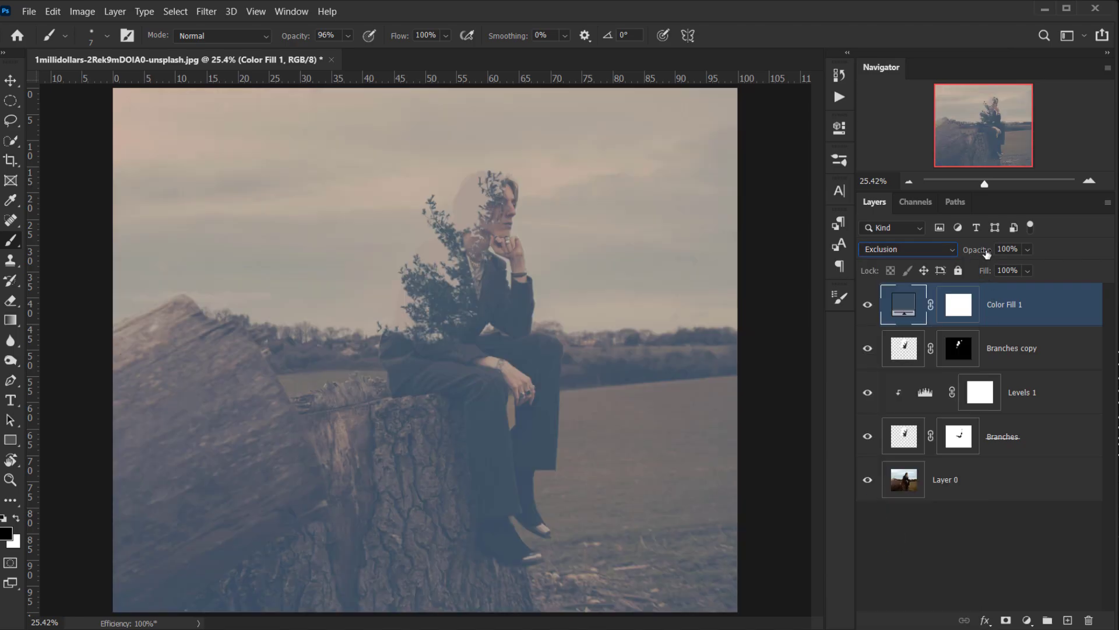
drag(980, 250, 919, 258)
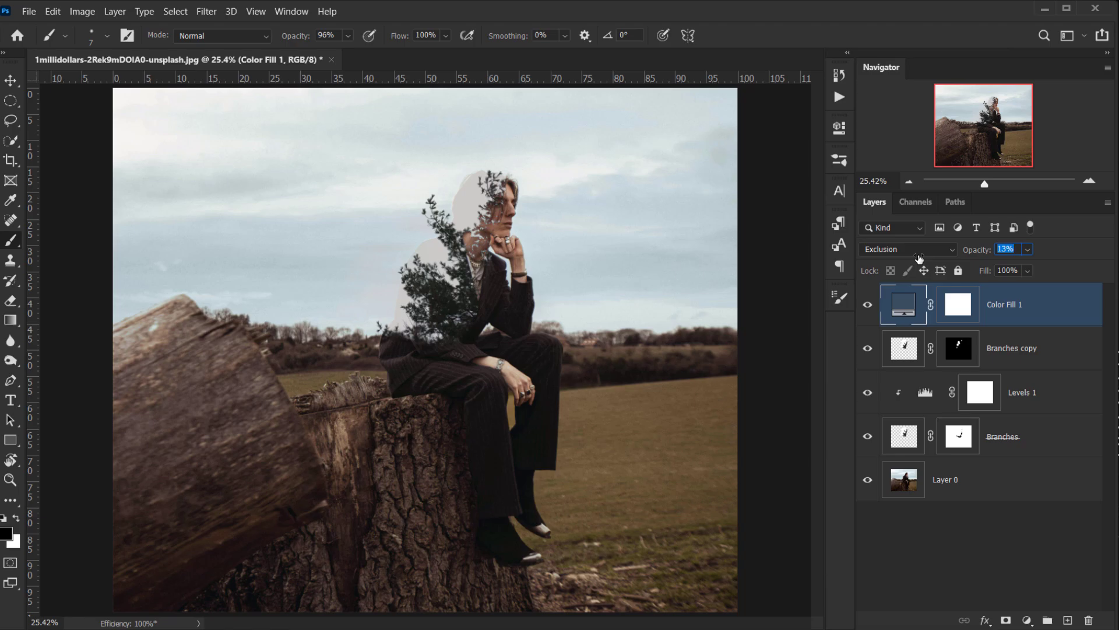
click(868, 302)
click(868, 302)
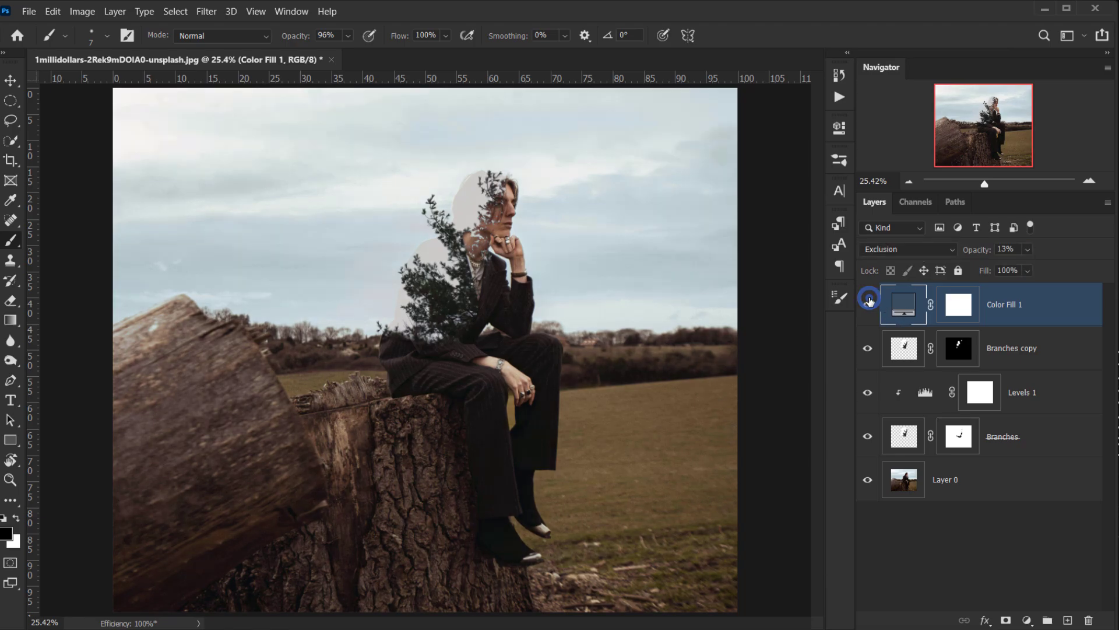
click(869, 301)
click(868, 301)
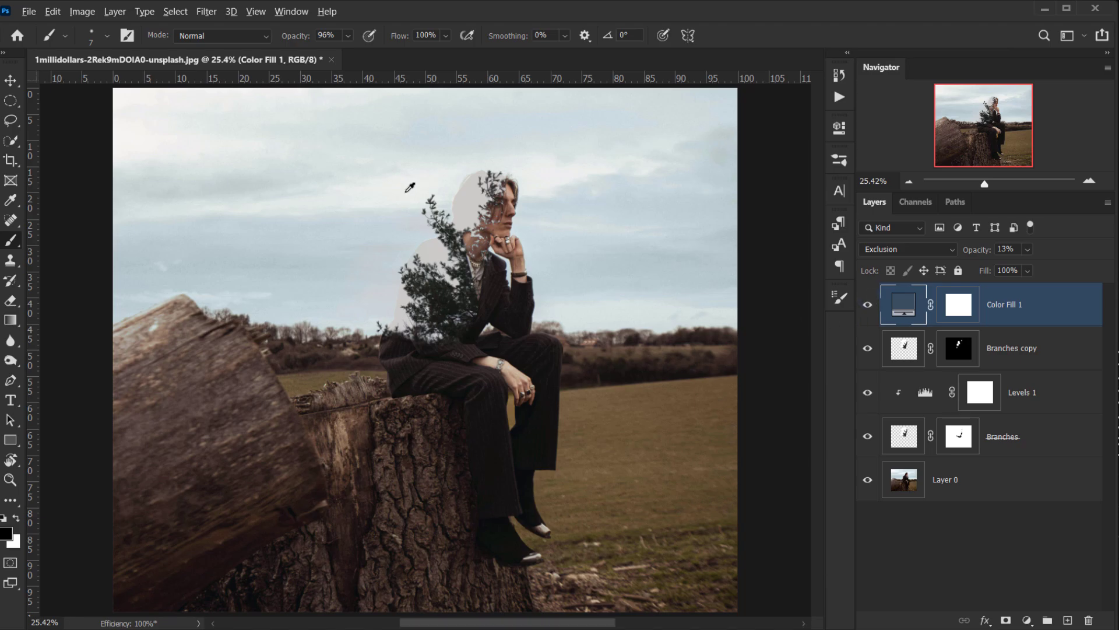
- Inspect the tinted head up close, deselect the fill layer and zoom back out
scroll(415, 193, up, 4)
drag(577, 196, 443, 342)
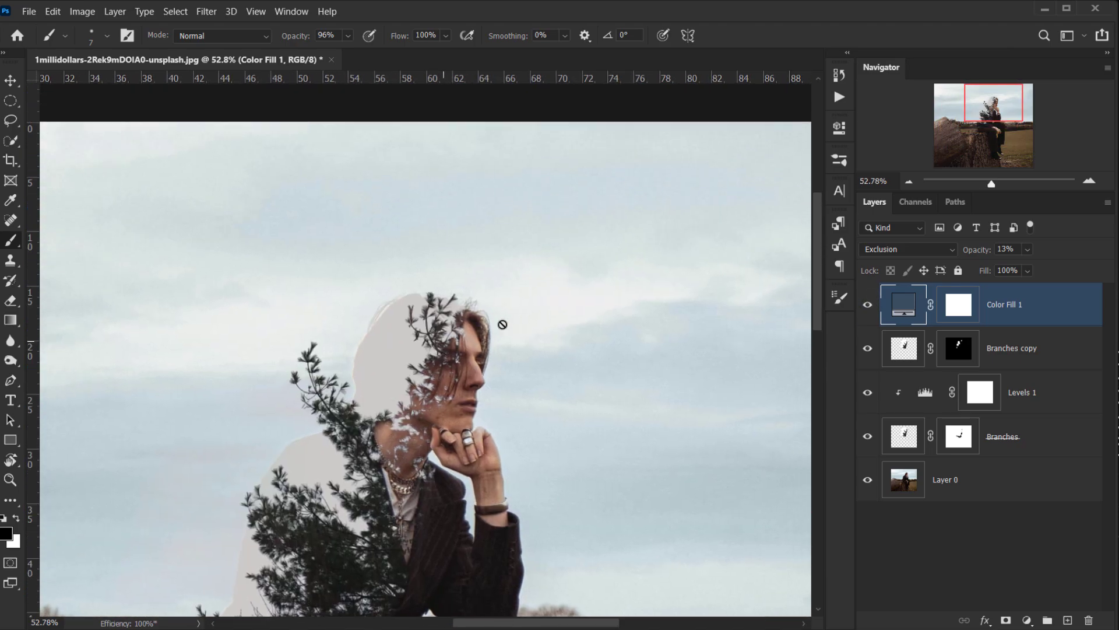
click(1013, 593)
scroll(347, 212, down, 3)
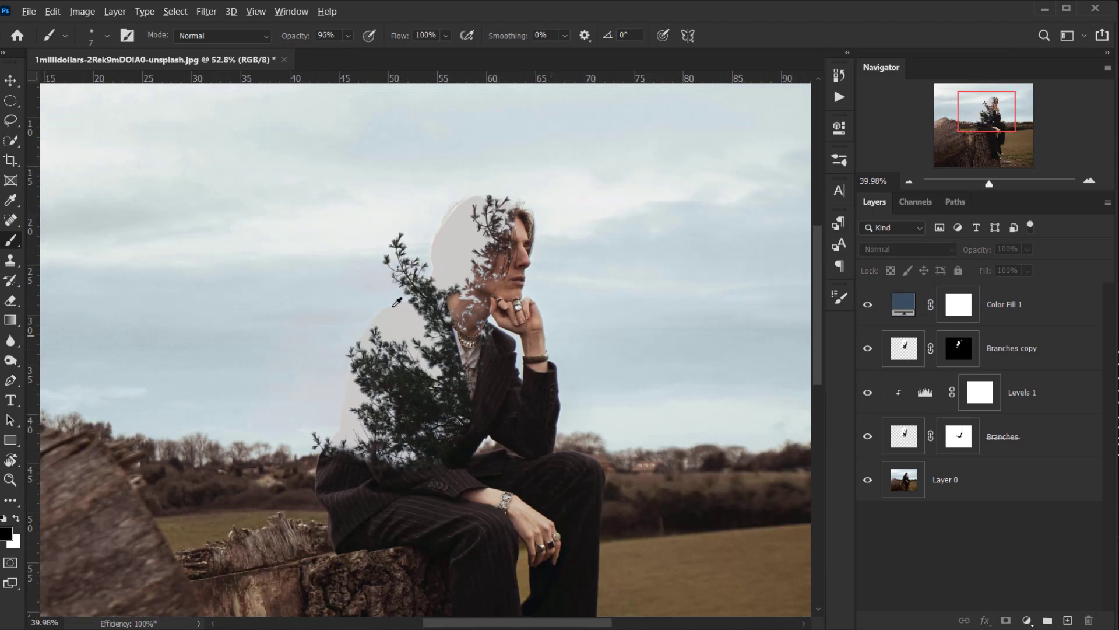
scroll(396, 302, down, 1)
scroll(501, 289, down, 1)
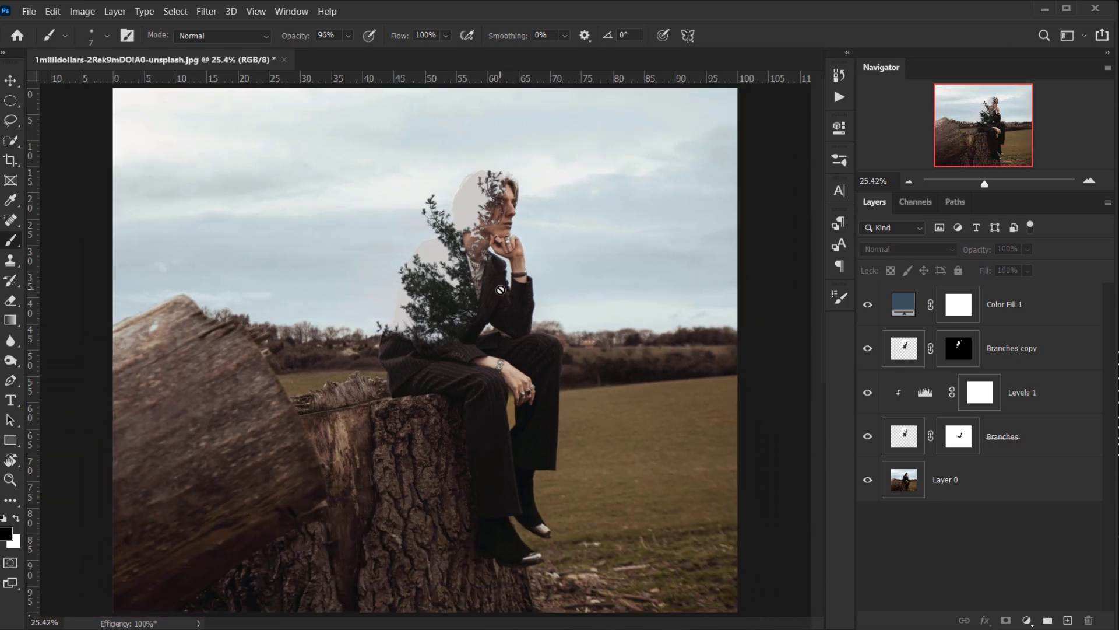
- Add a Gradient Map layer and set its shadow stop to dark teal 1c3535
click(1029, 621)
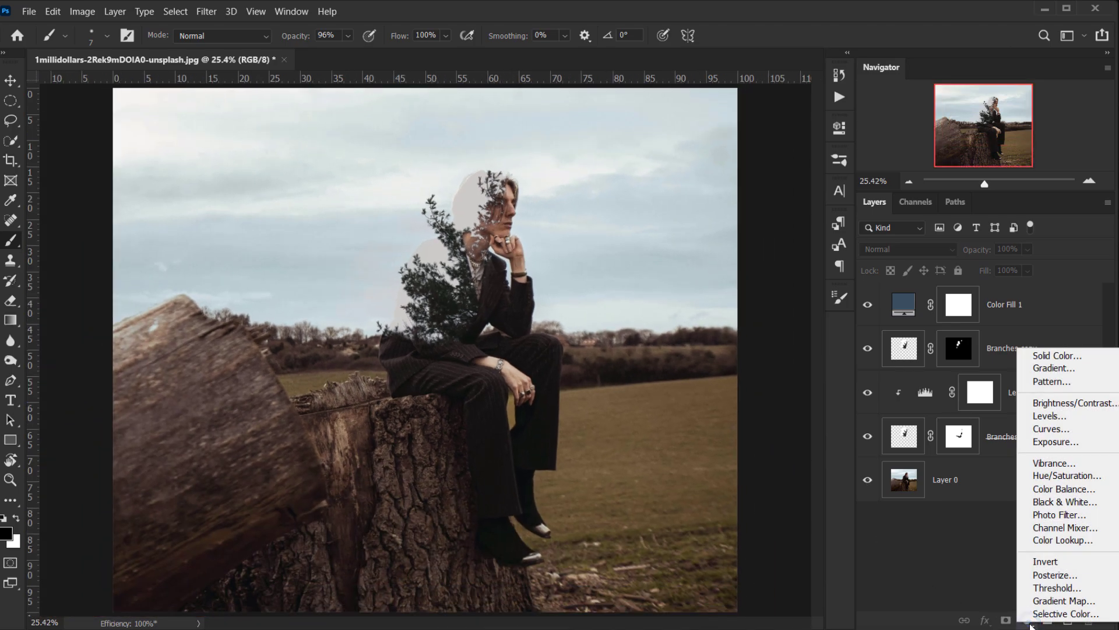
click(1026, 600)
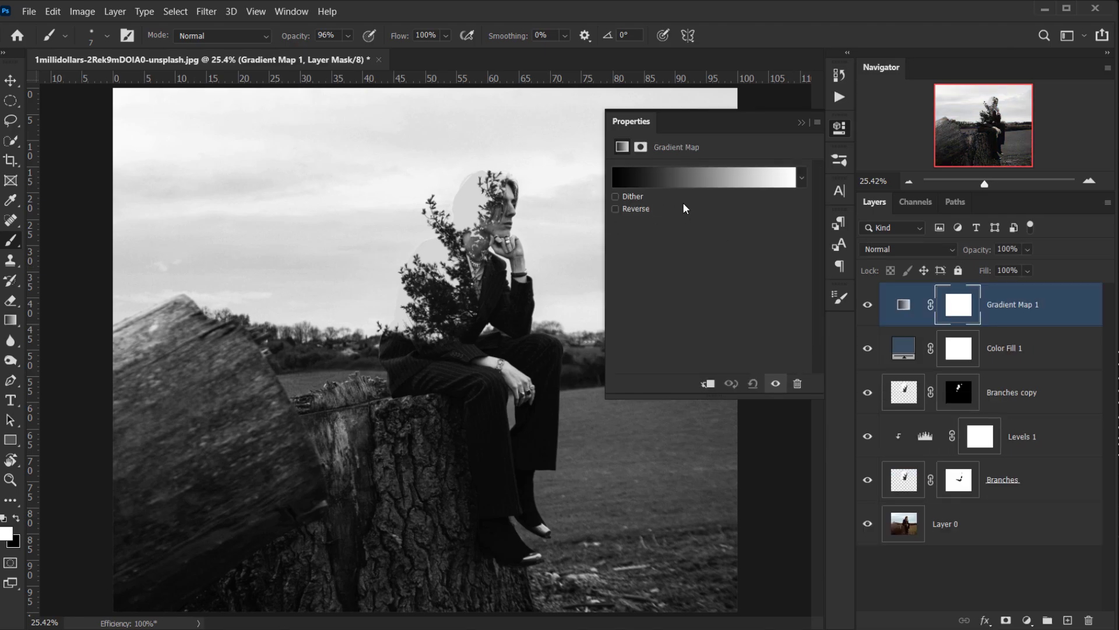
click(667, 179)
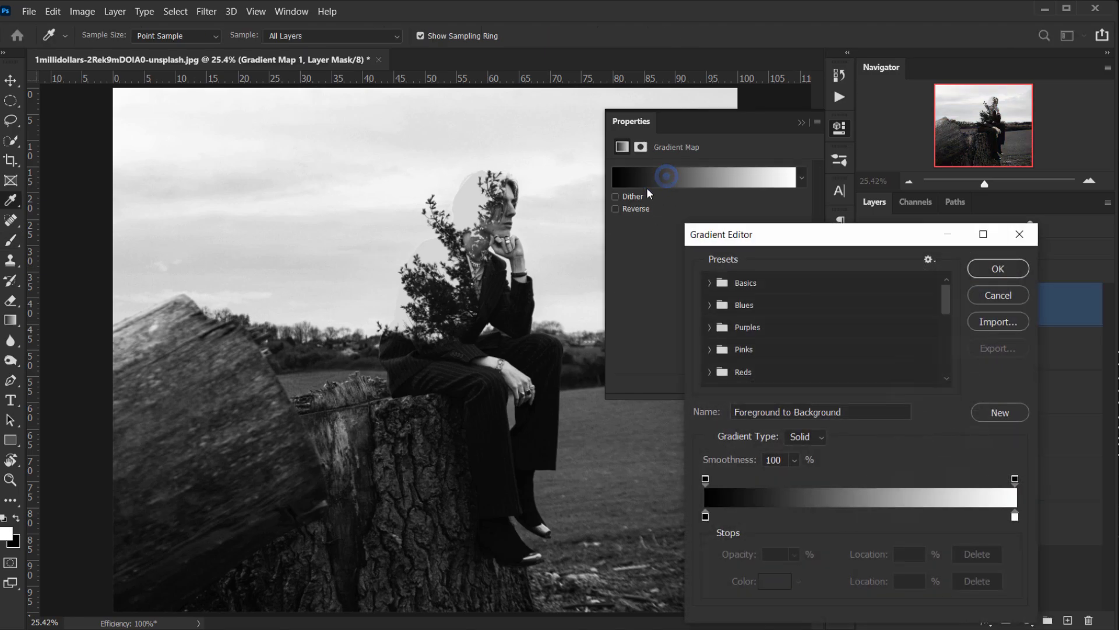
double_click(706, 515)
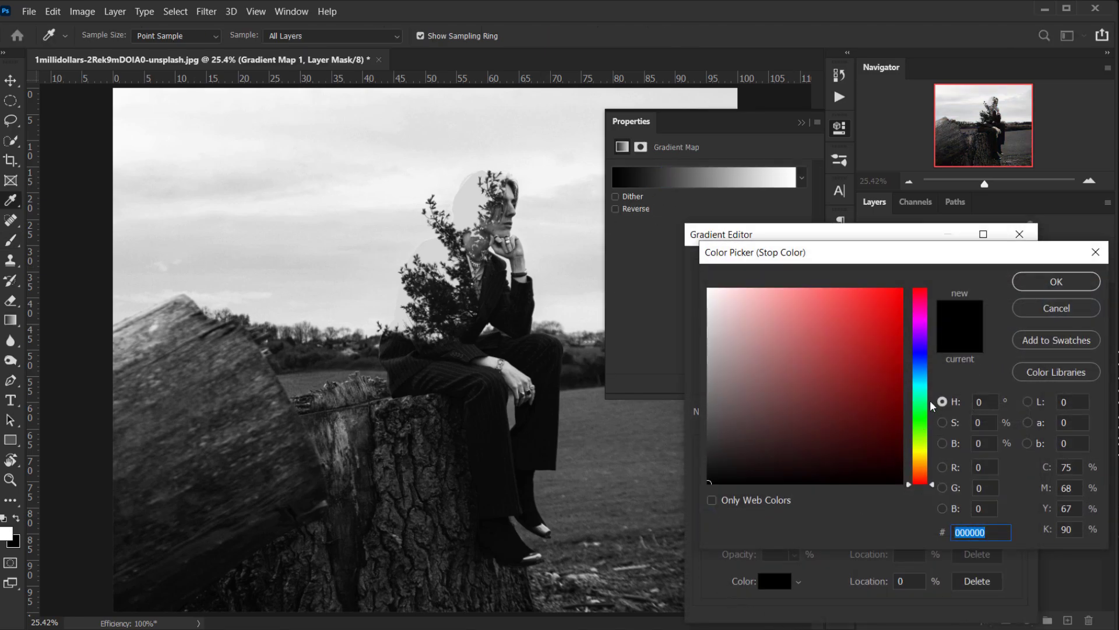
drag(922, 362, 921, 387)
mouse_move(843, 404)
mouse_down()
mouse_move(797, 417)
mouse_move(798, 443)
mouse_up()
click(1052, 285)
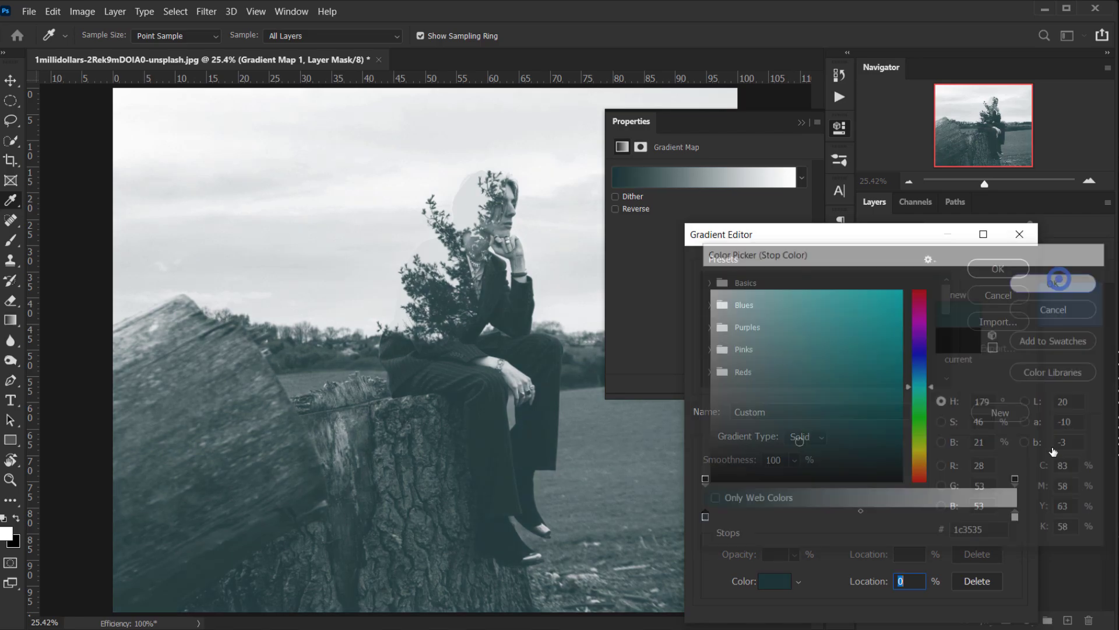
- Set the highlight stop to orange a46513 and apply the teal-to-orange gradient
double_click(1016, 517)
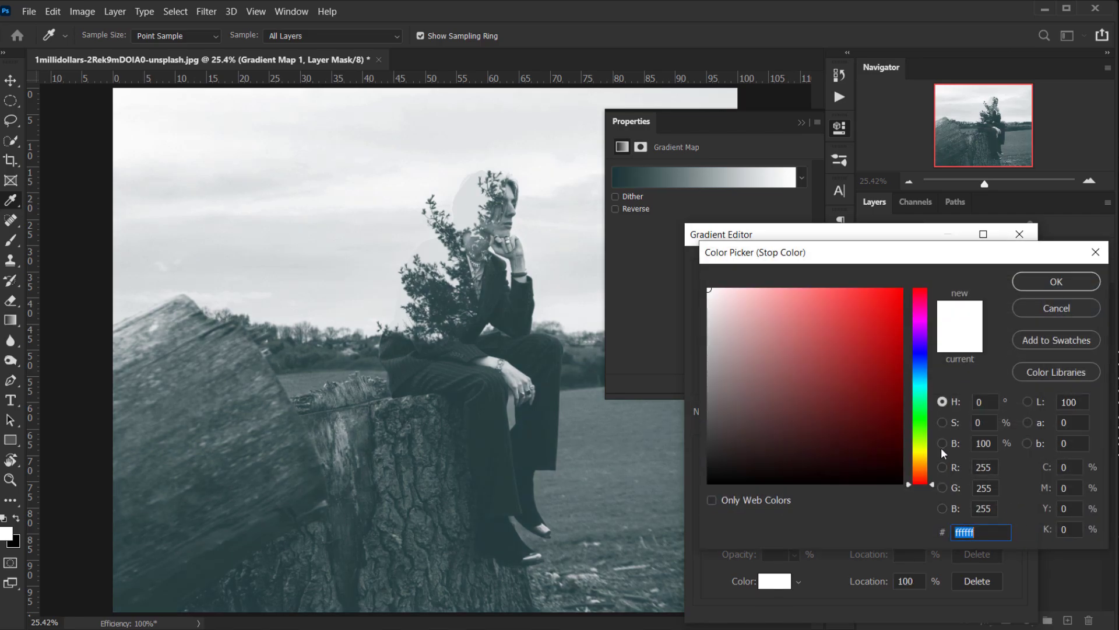
mouse_move(922, 469)
mouse_down()
mouse_move(912, 457)
mouse_move(911, 469)
mouse_up()
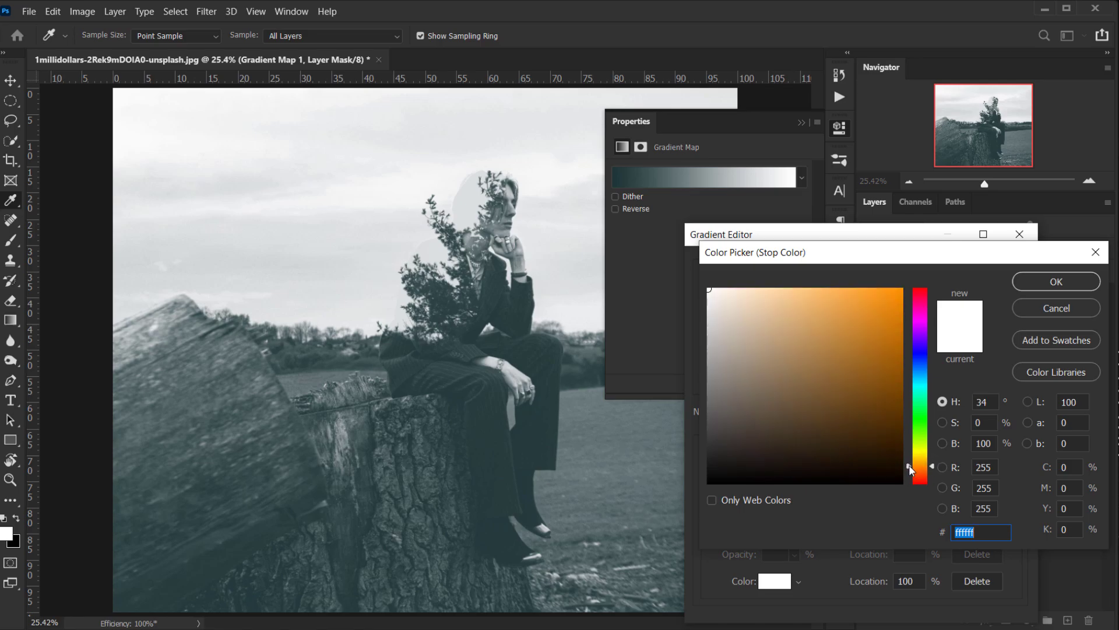
drag(876, 384, 896, 355)
click(1083, 285)
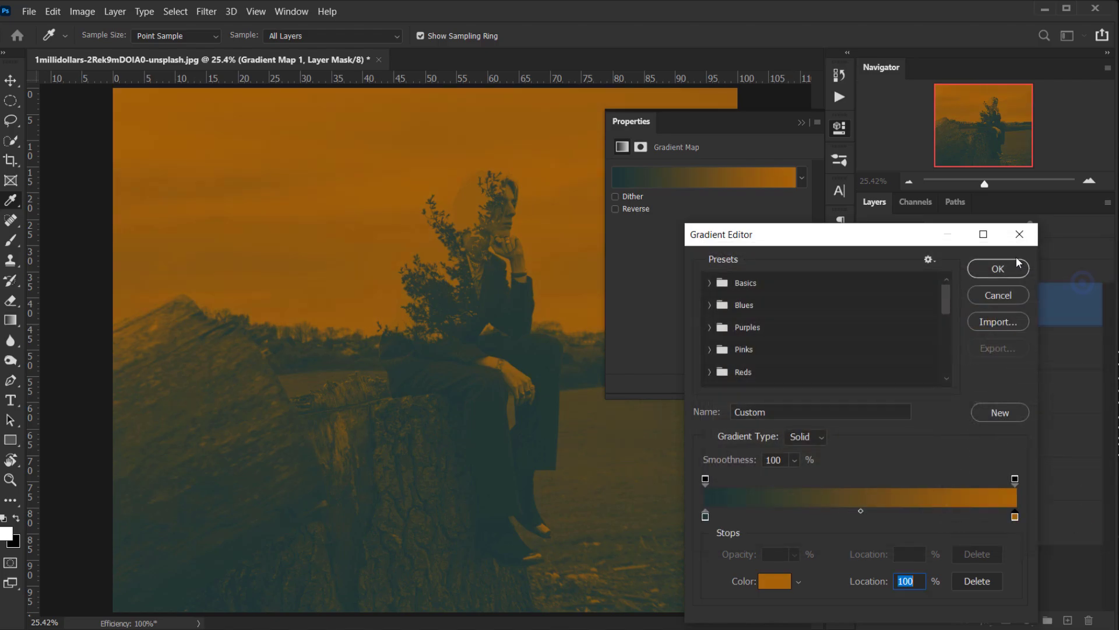
click(1010, 270)
click(801, 122)
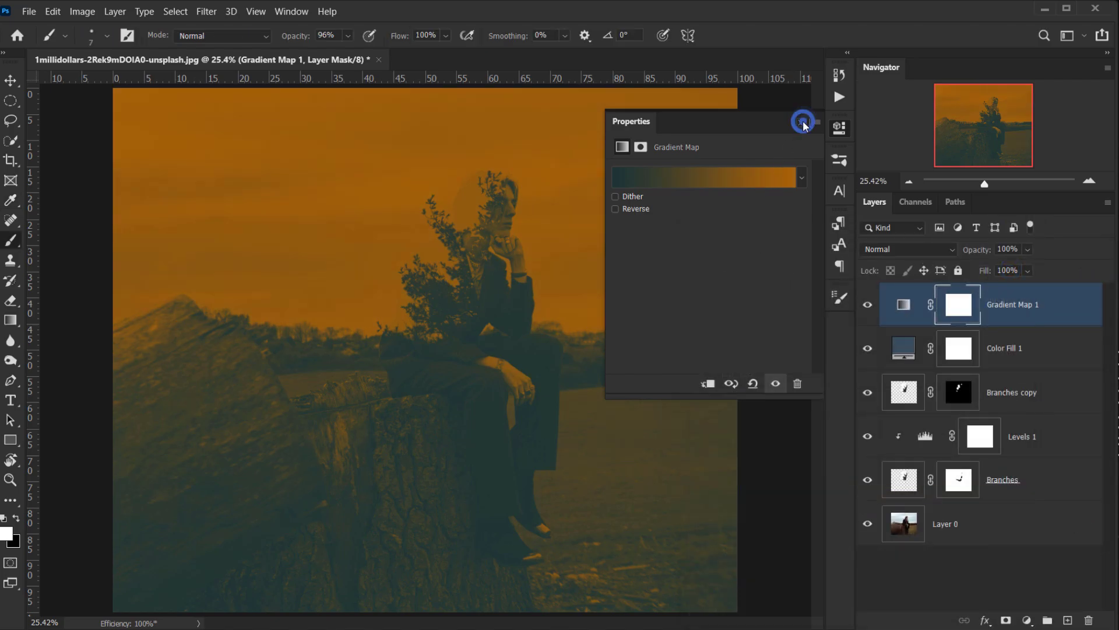
- Set Gradient Map 1 to Soft Light at 23% opacity, toggling it to compare
click(867, 305)
click(868, 304)
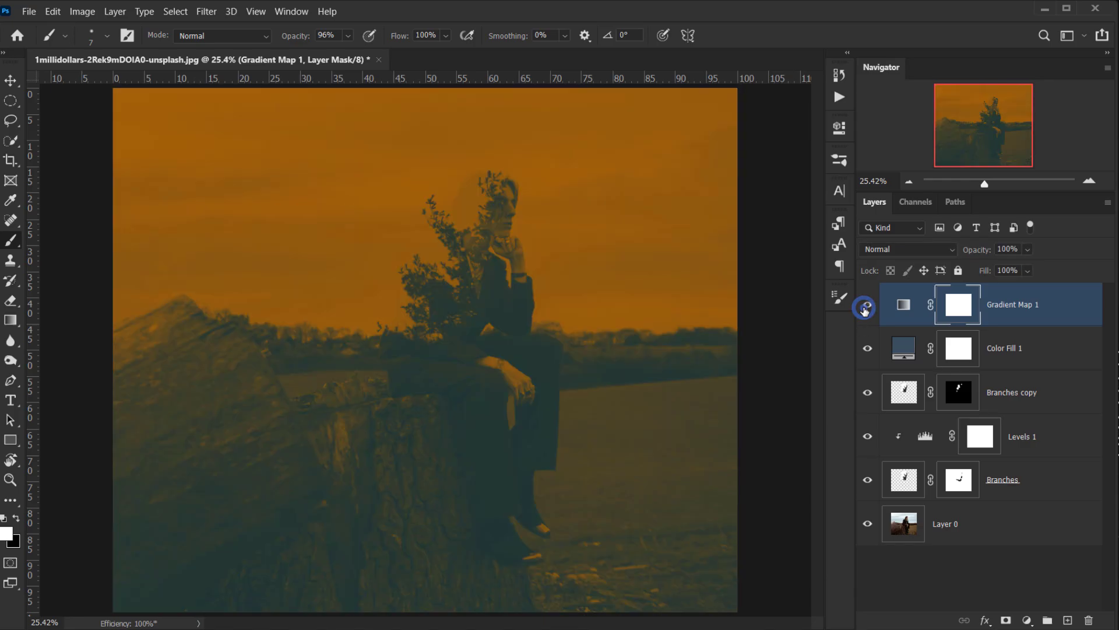
click(921, 248)
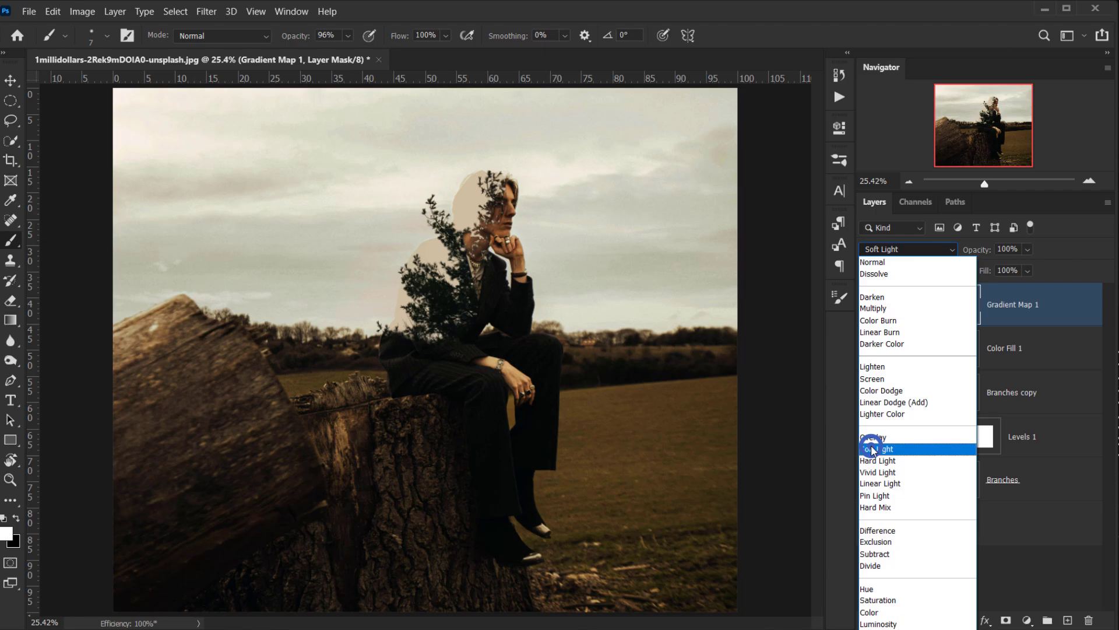
click(873, 449)
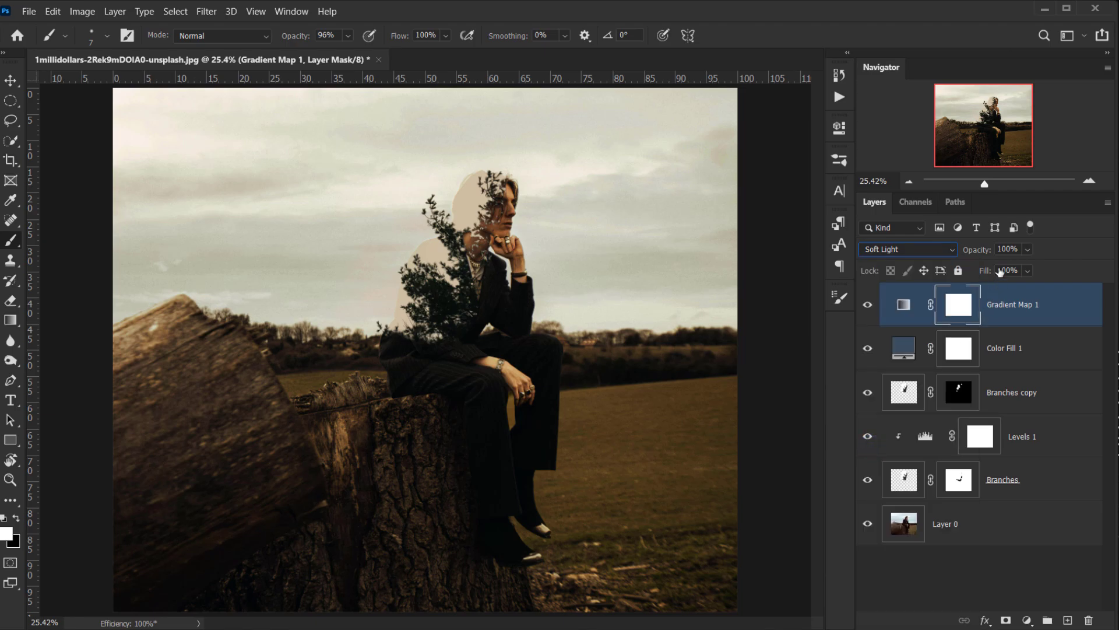
drag(990, 252, 920, 254)
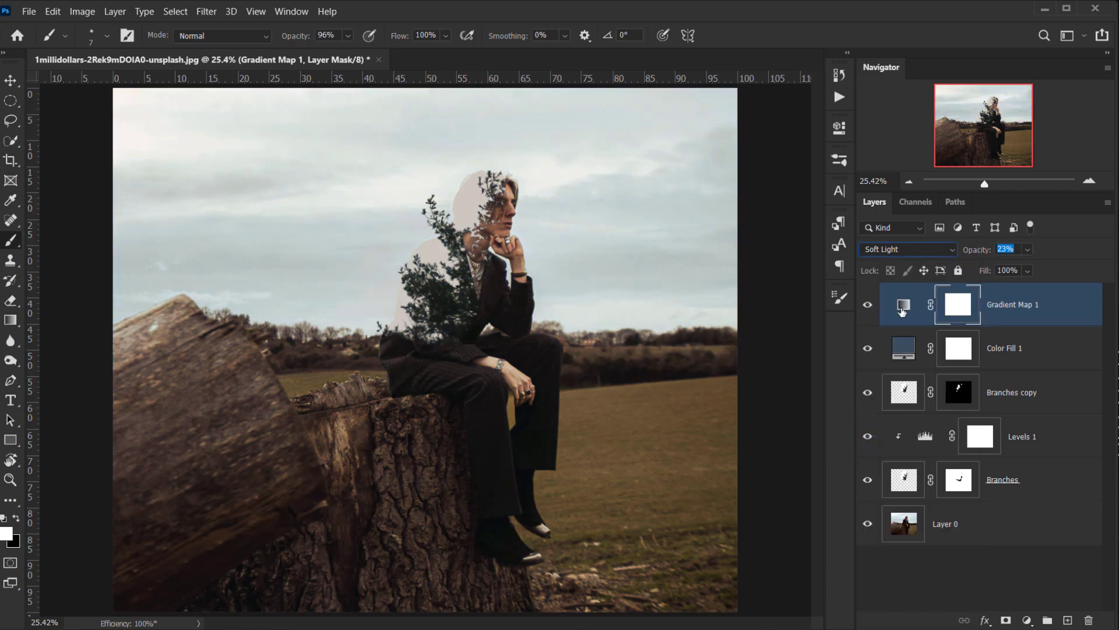
click(860, 314)
click(860, 313)
click(860, 313)
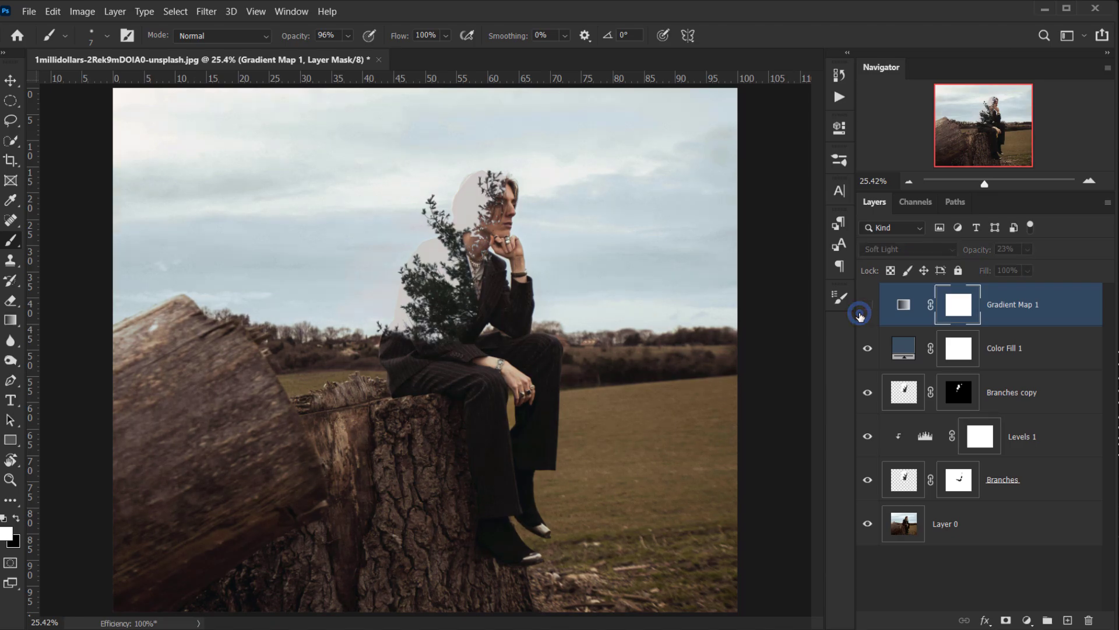
click(861, 316)
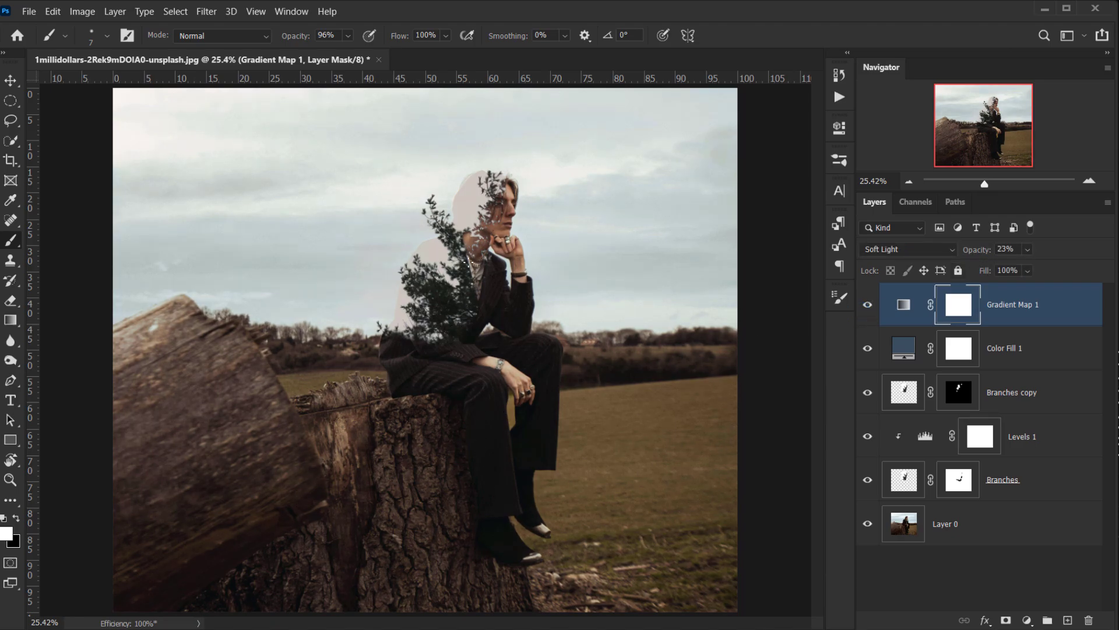
- Zoom in to inspect the graded face, zoom out, and target the Gradient Map adjustment
scroll(497, 130, up, 5)
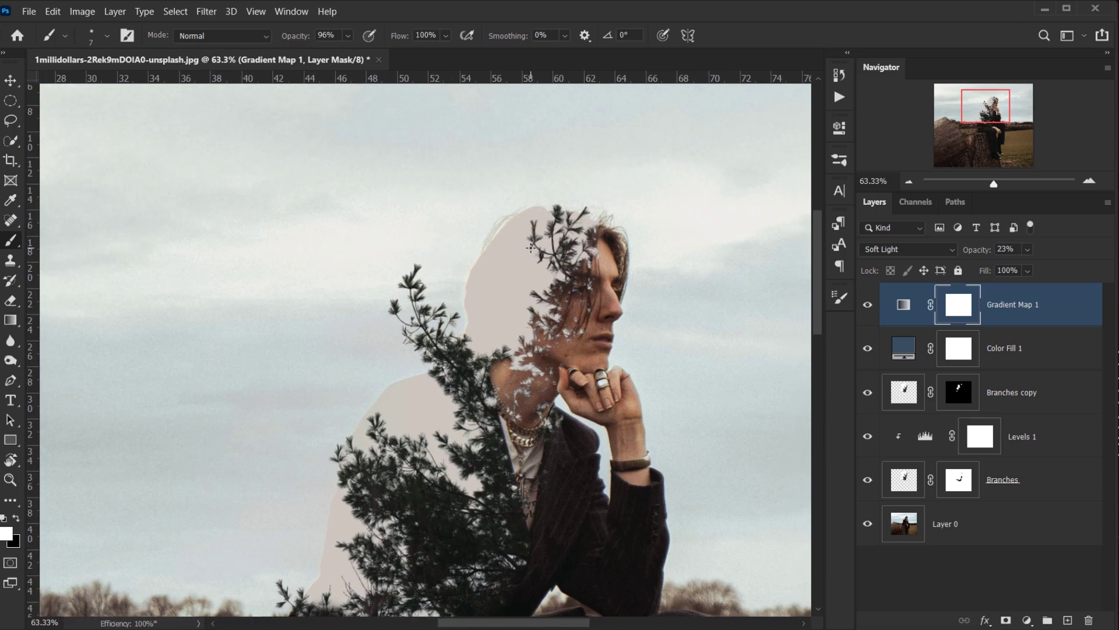
key(v)
drag(559, 279, 472, 224)
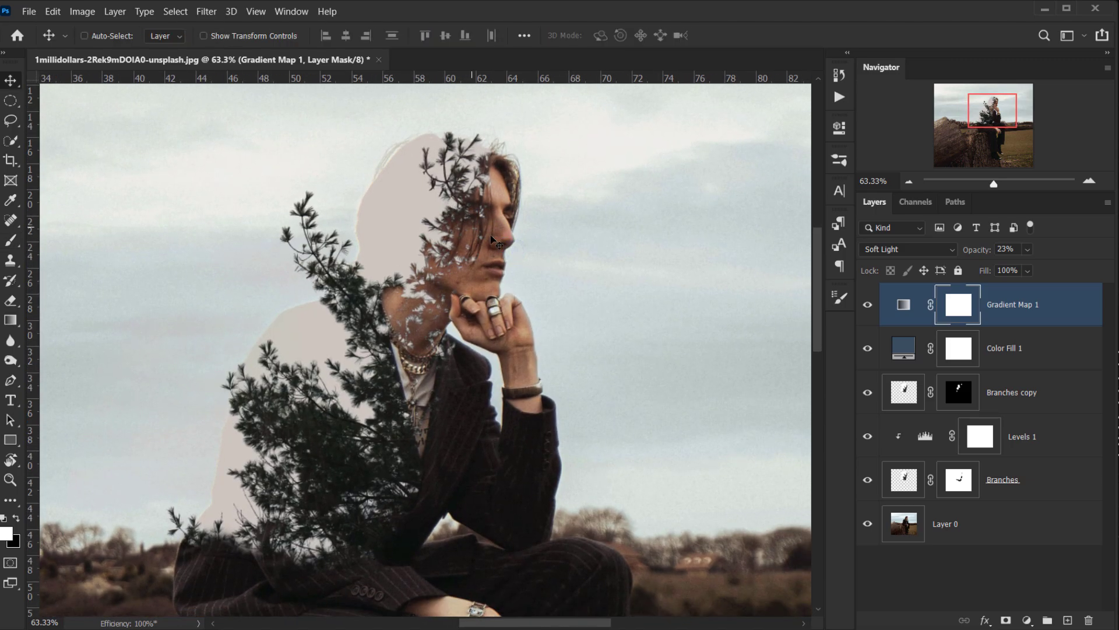
scroll(485, 302, down, 2)
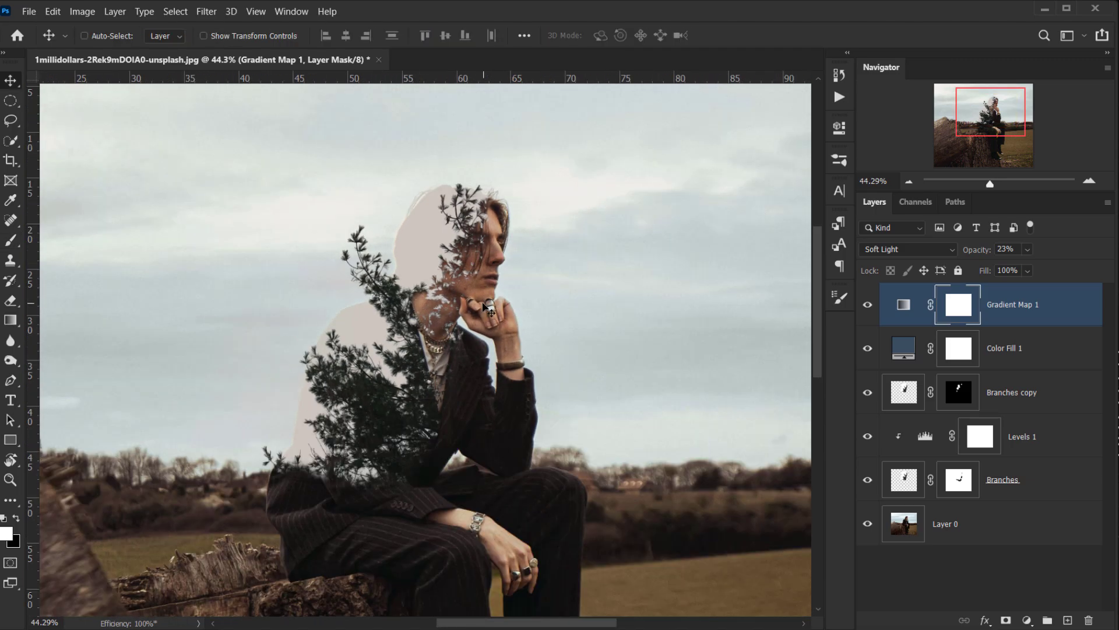
scroll(484, 306, down, 2)
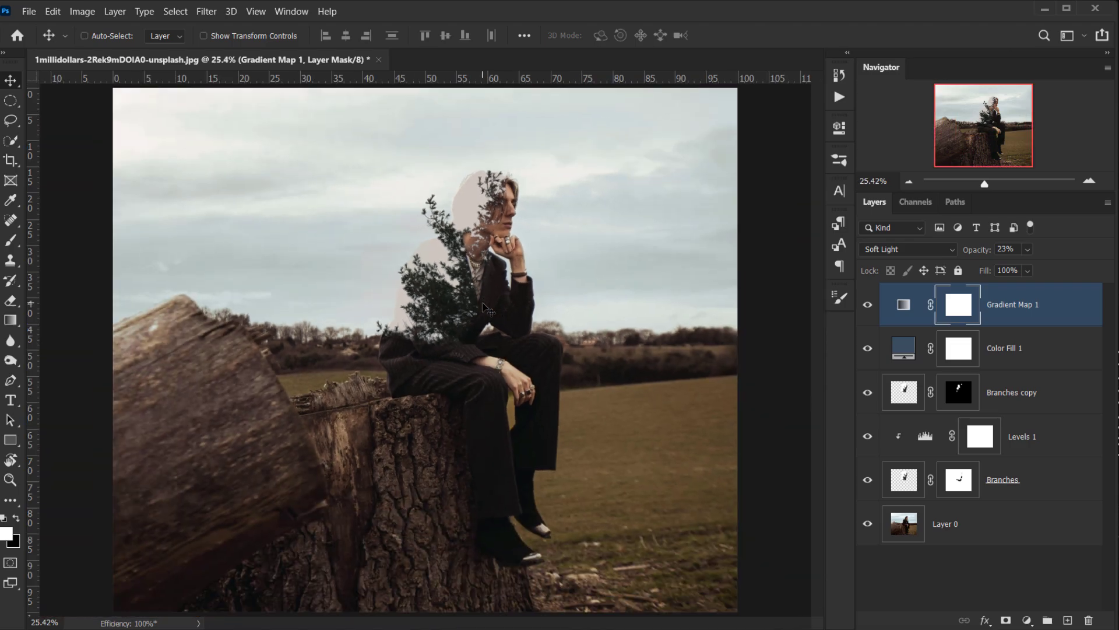
click(1005, 318)
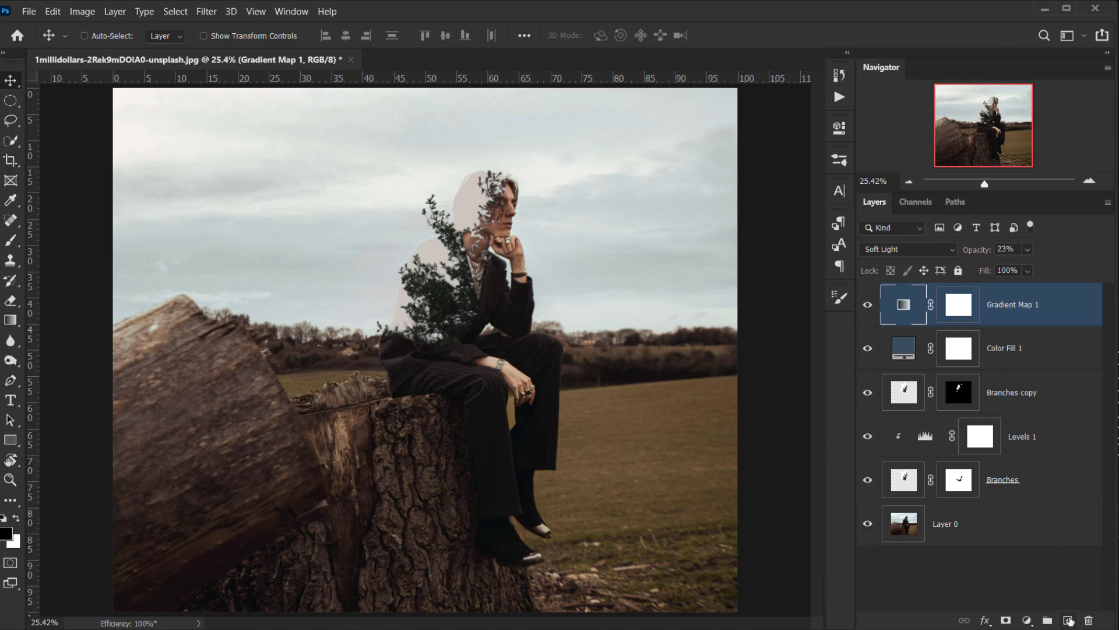
- Add a new top layer and fill it with 50% Gray
click(1068, 620)
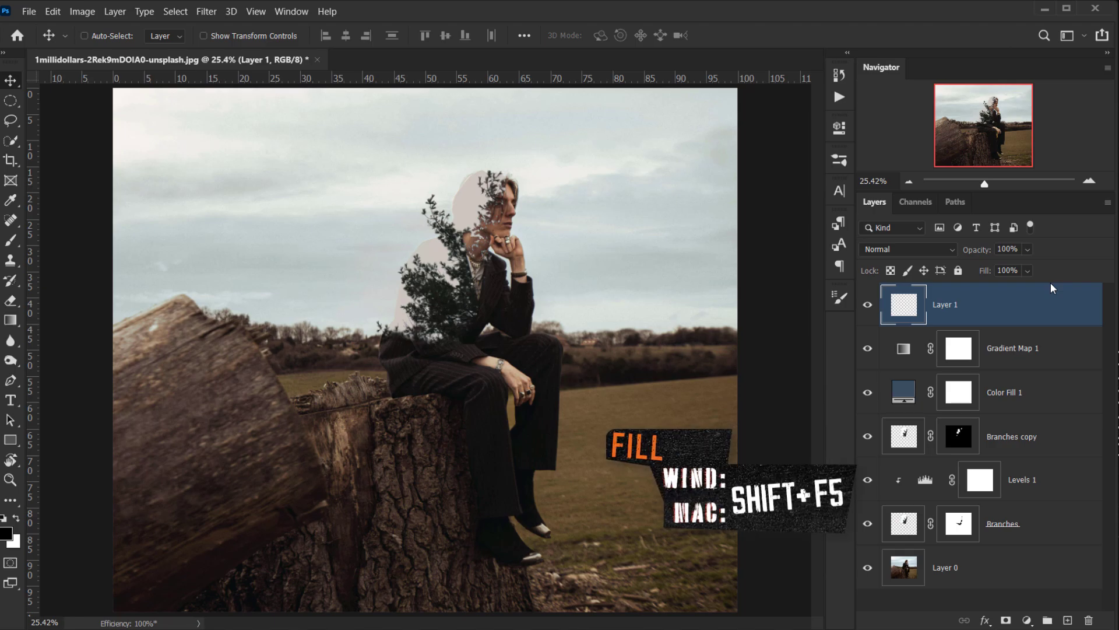
key(shift+F5)
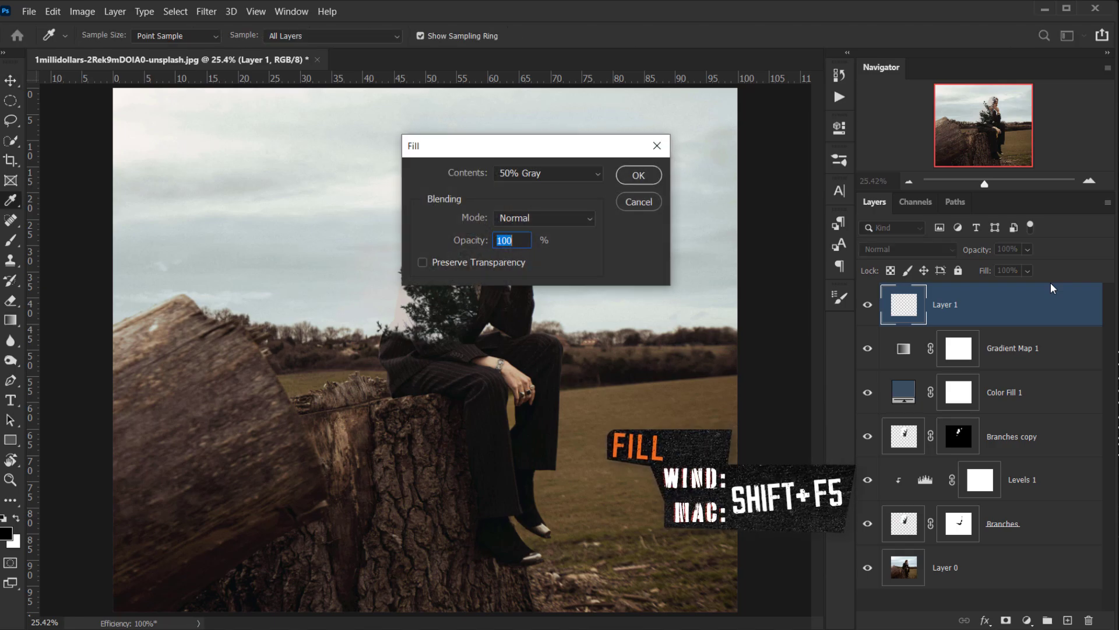
click(543, 178)
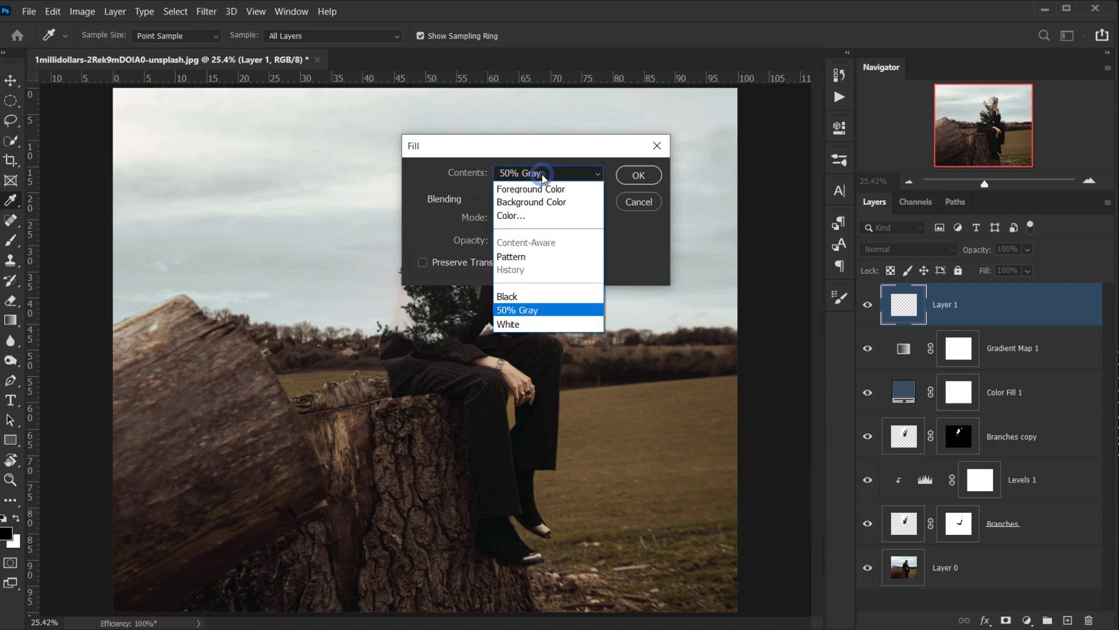
click(516, 310)
click(638, 175)
- Apply Pointillize with Cell Size 3 to turn the gray layer into fine noise
key(v)
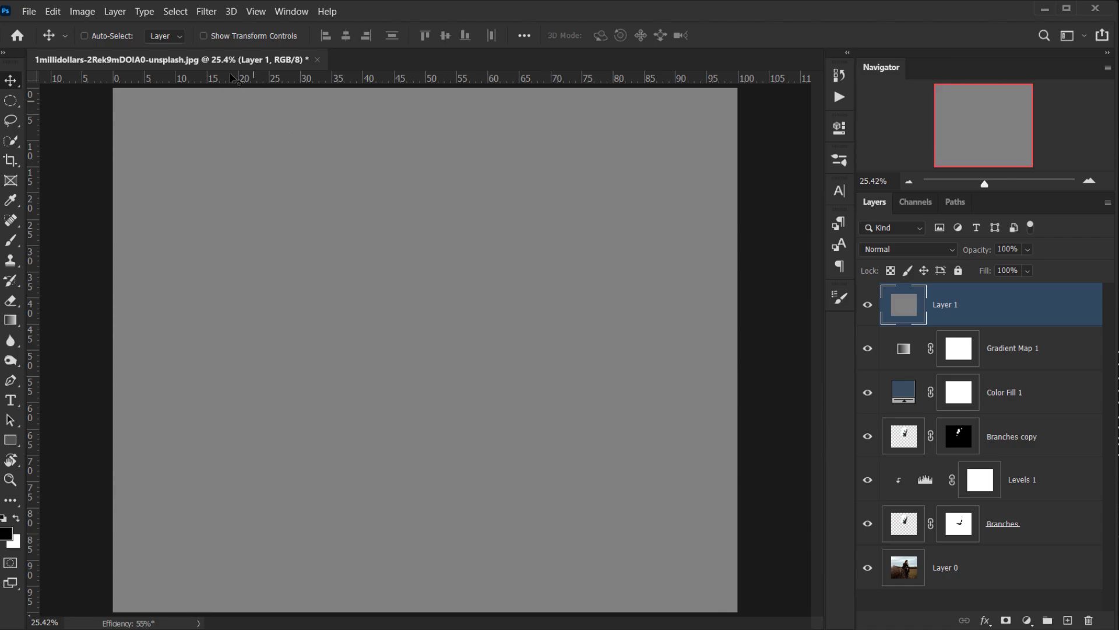
click(206, 13)
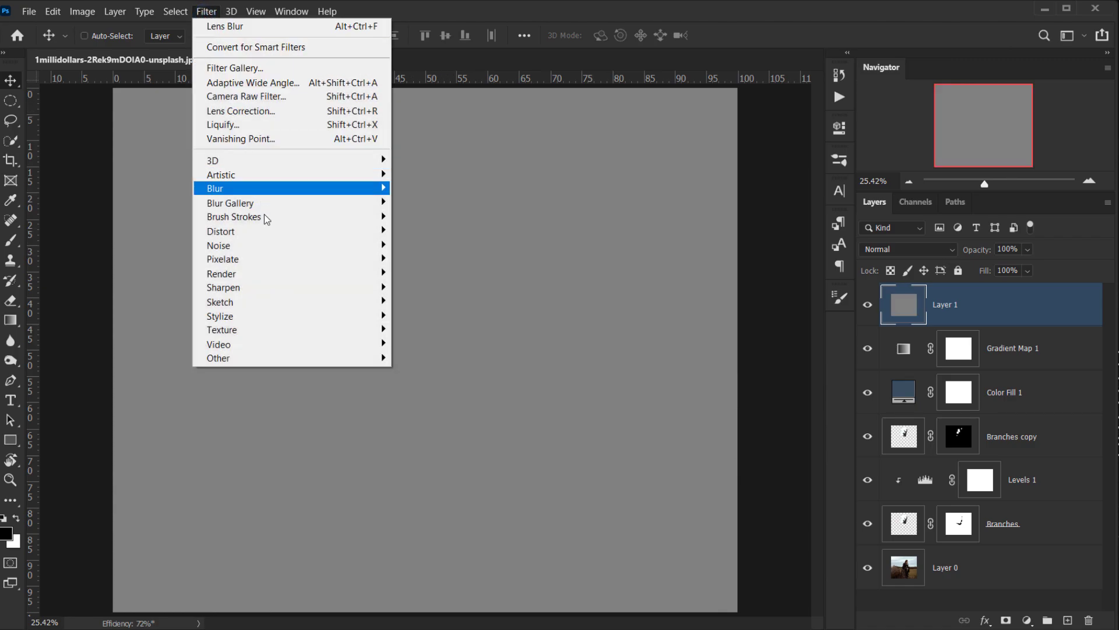
mouse_move(274, 262)
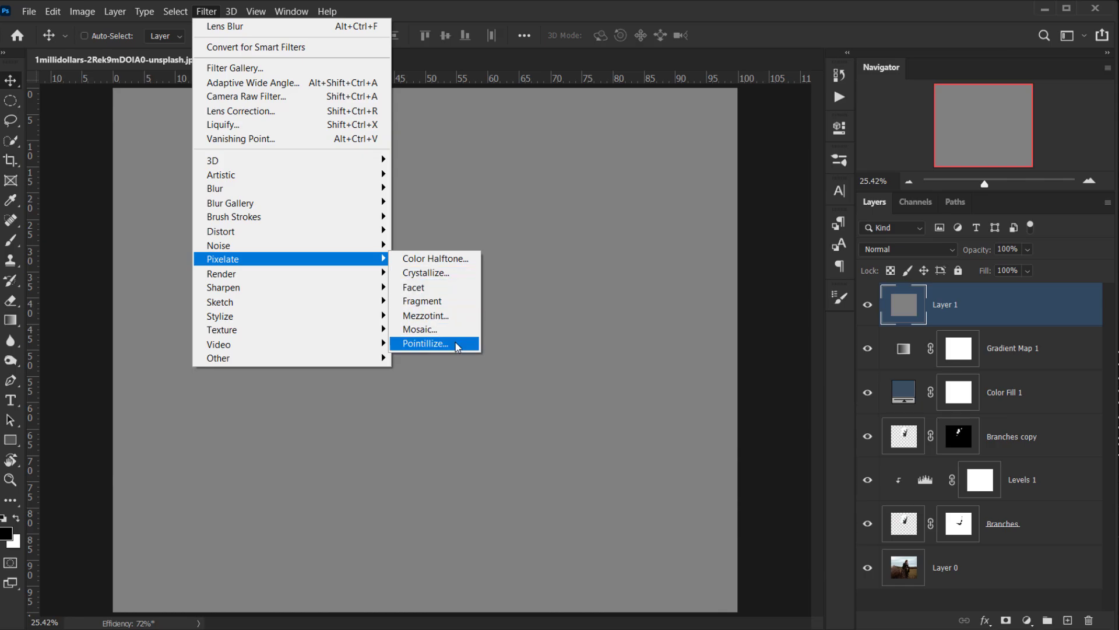
click(426, 344)
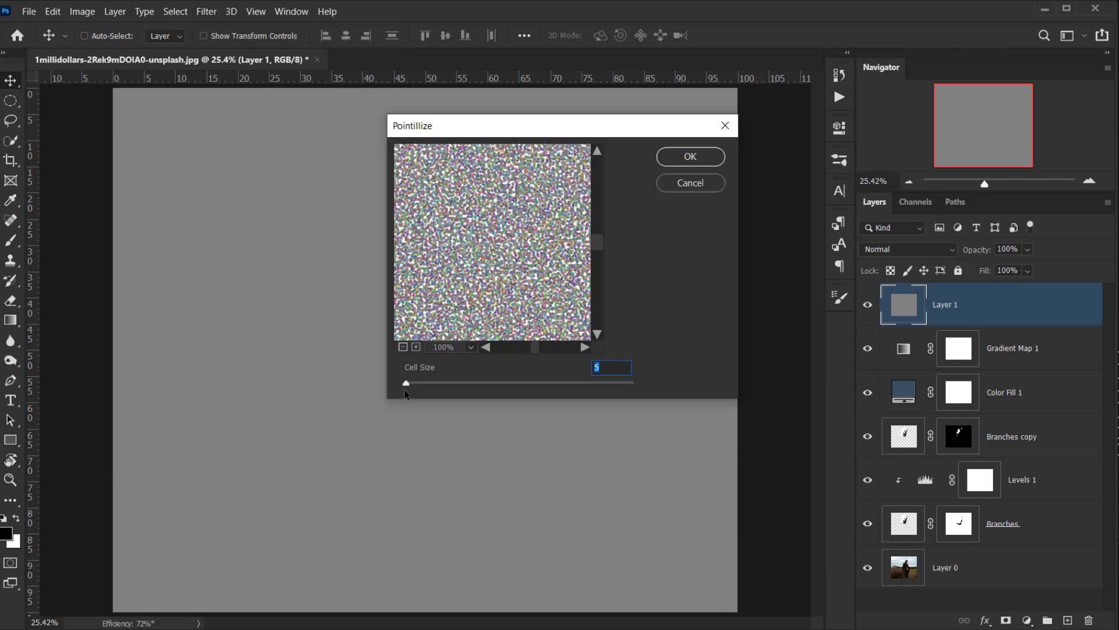
drag(406, 383, 612, 376)
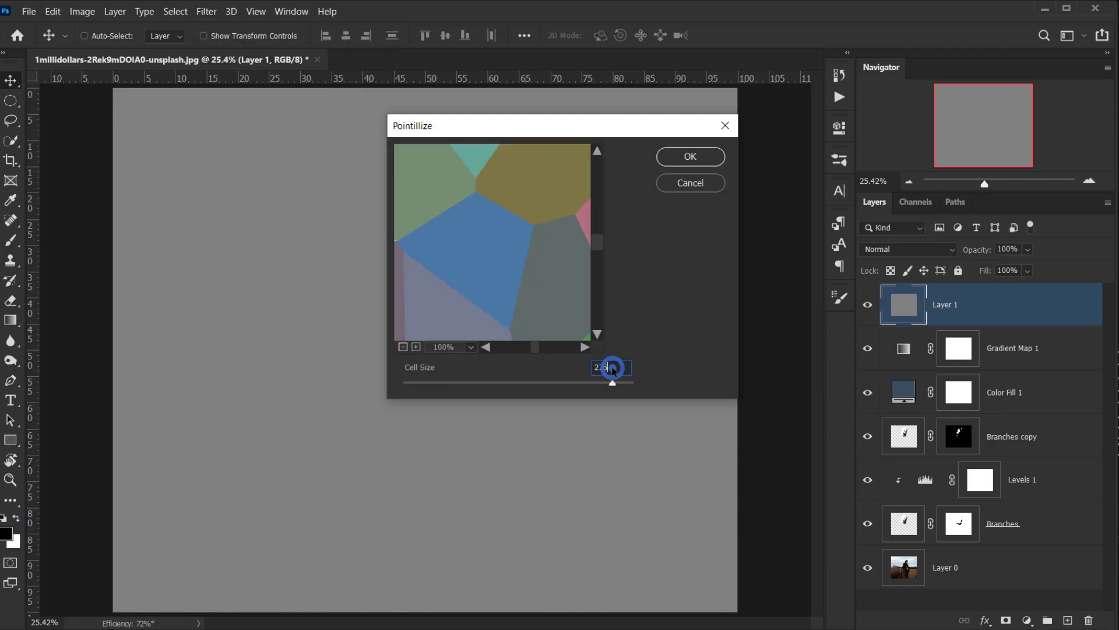
text(3)
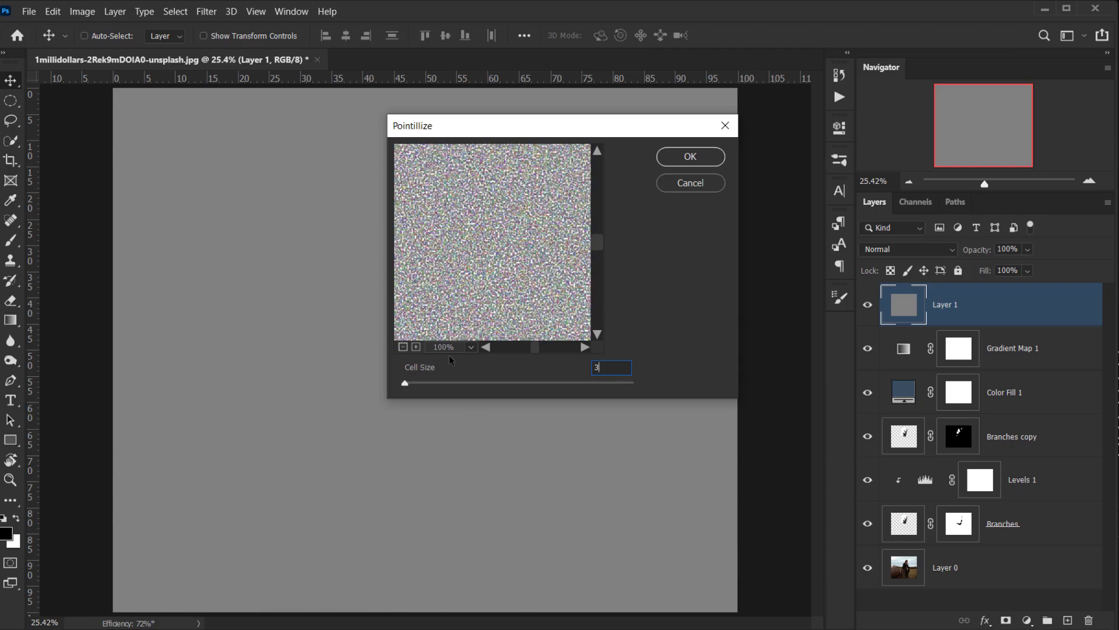
click(713, 154)
- Desaturate the noise layer with Ctrl+Shift+U and inspect the grey grain up close
scroll(389, 267, up, 1)
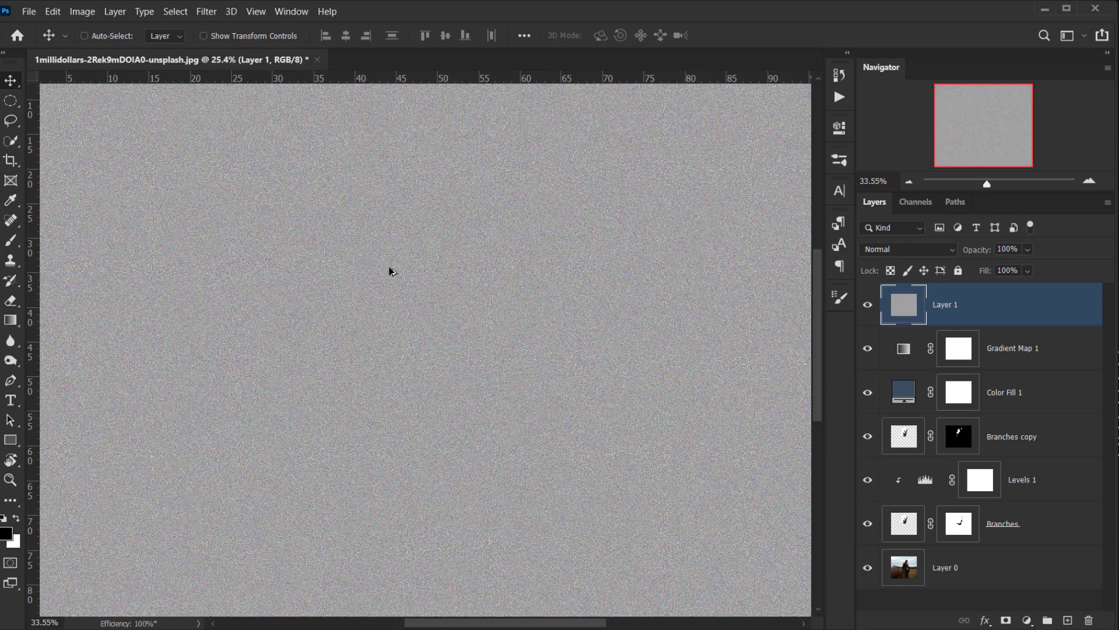
scroll(391, 267, down, 1)
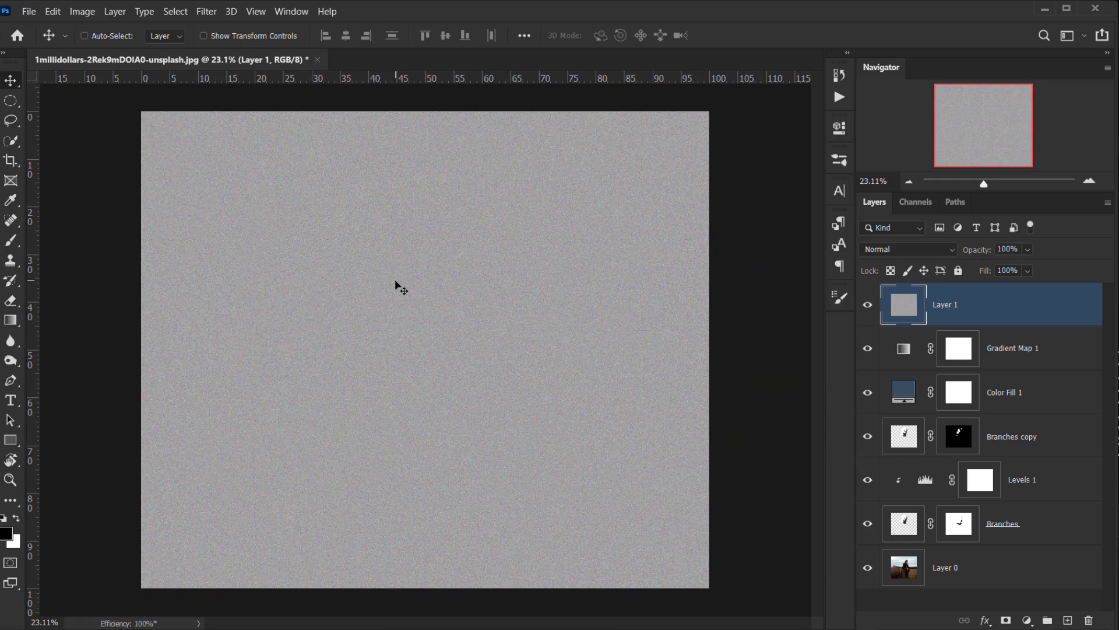
key(ctrl+shift+u)
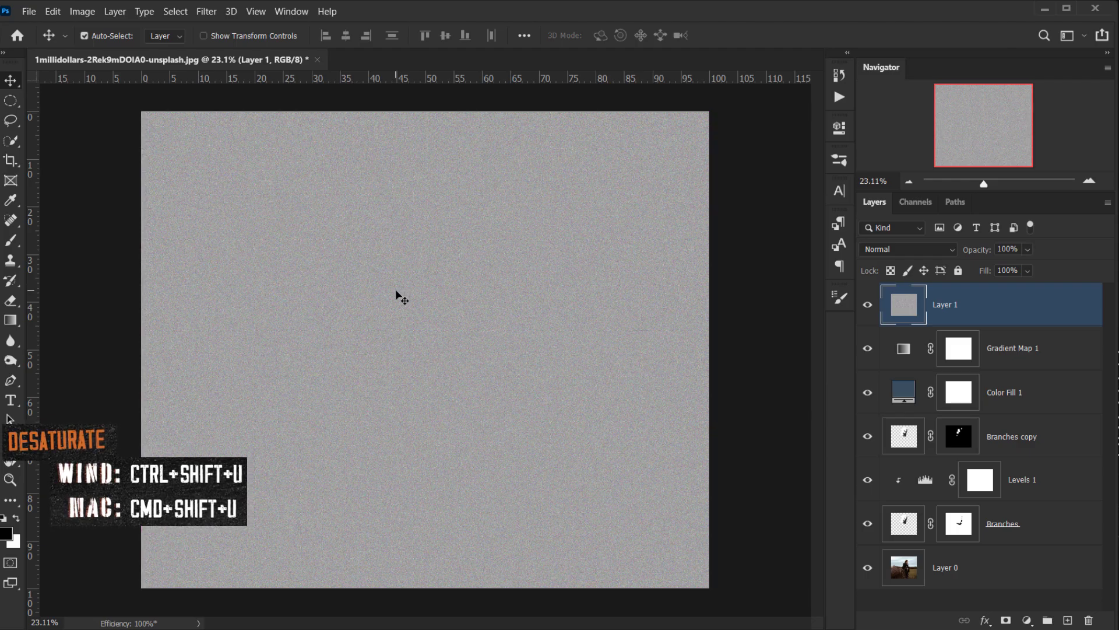
scroll(410, 245, up, 3)
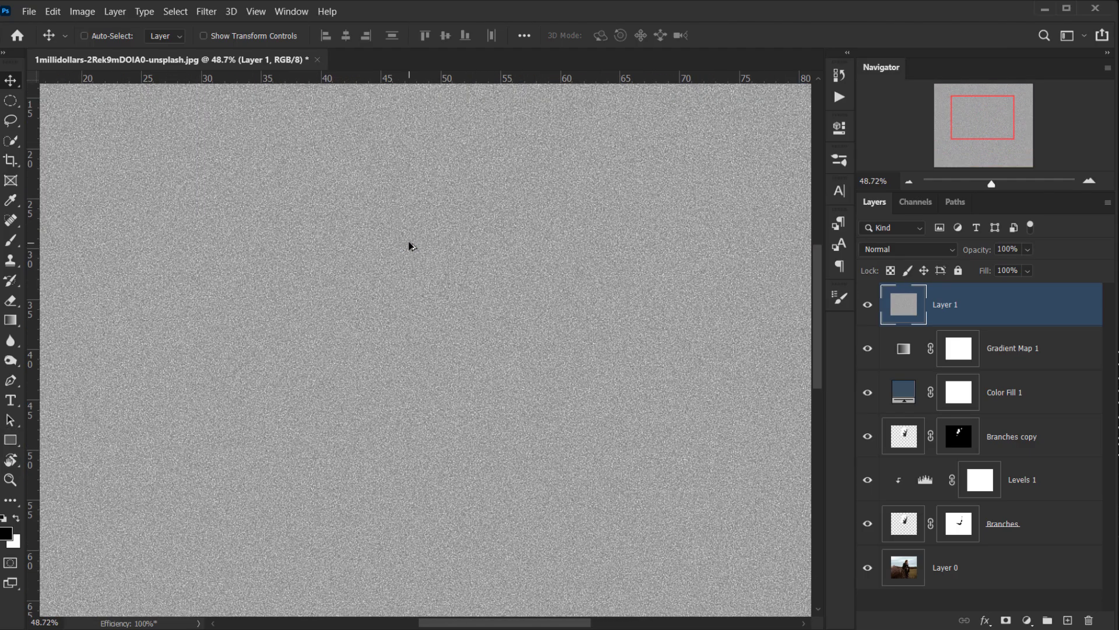
drag(404, 185, 335, 362)
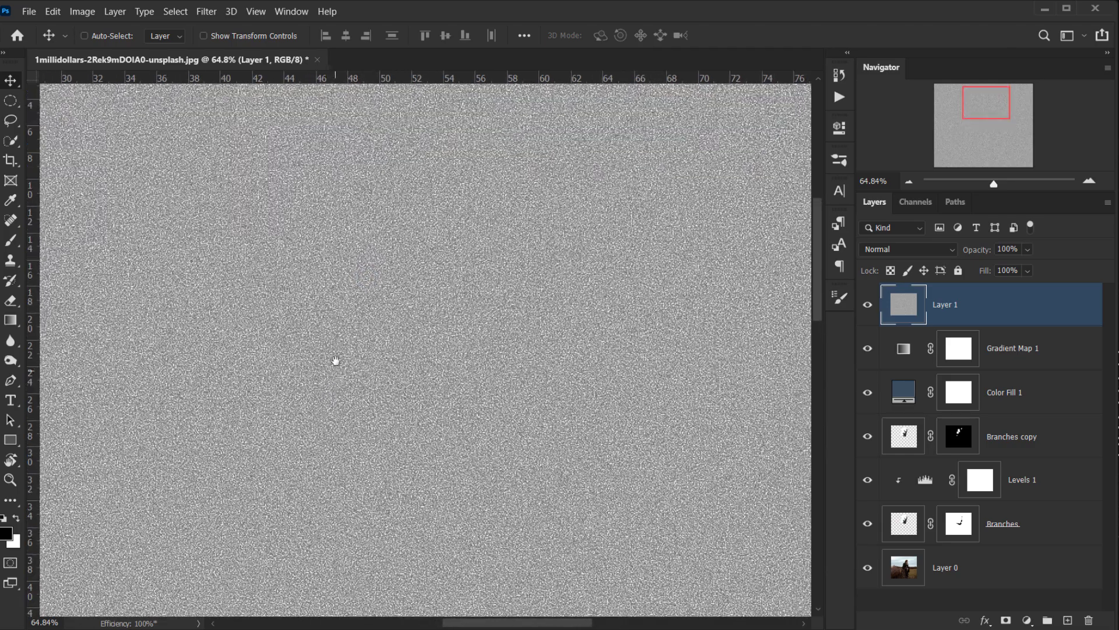
scroll(410, 220, up, 10)
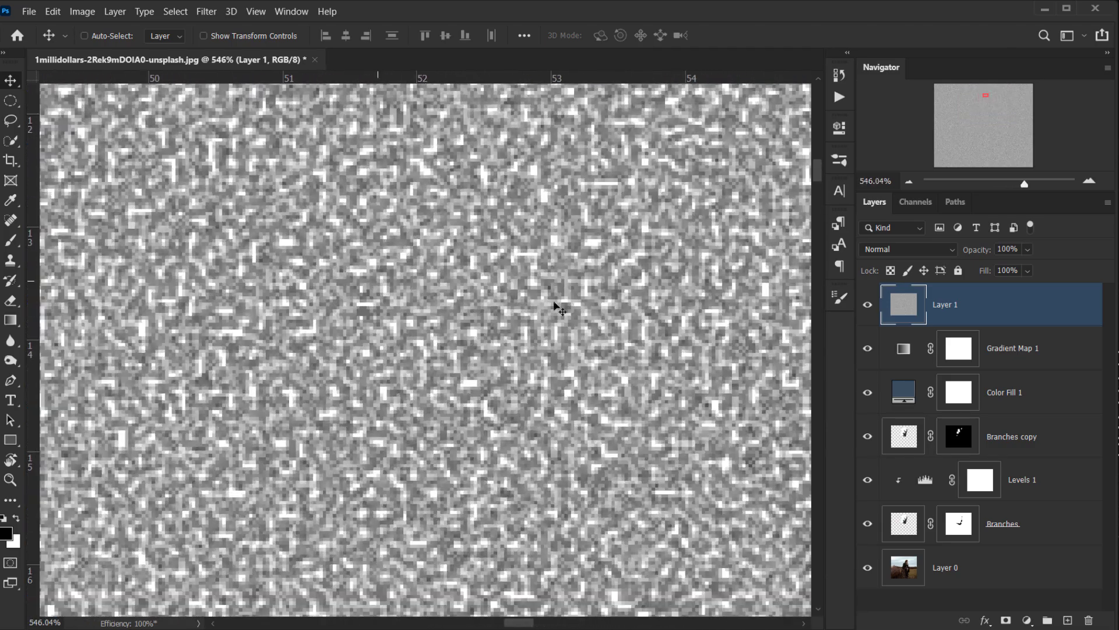
scroll(464, 236, up, 5)
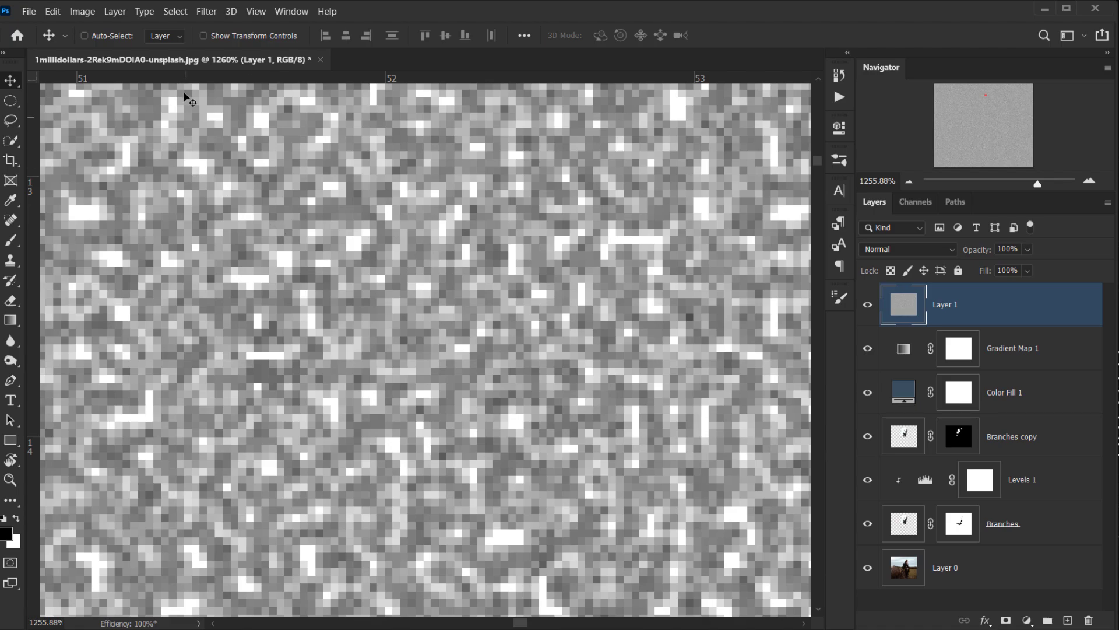
- Soften the grain with a 1-pixel Gaussian Blur and fit the image on screen
click(207, 11)
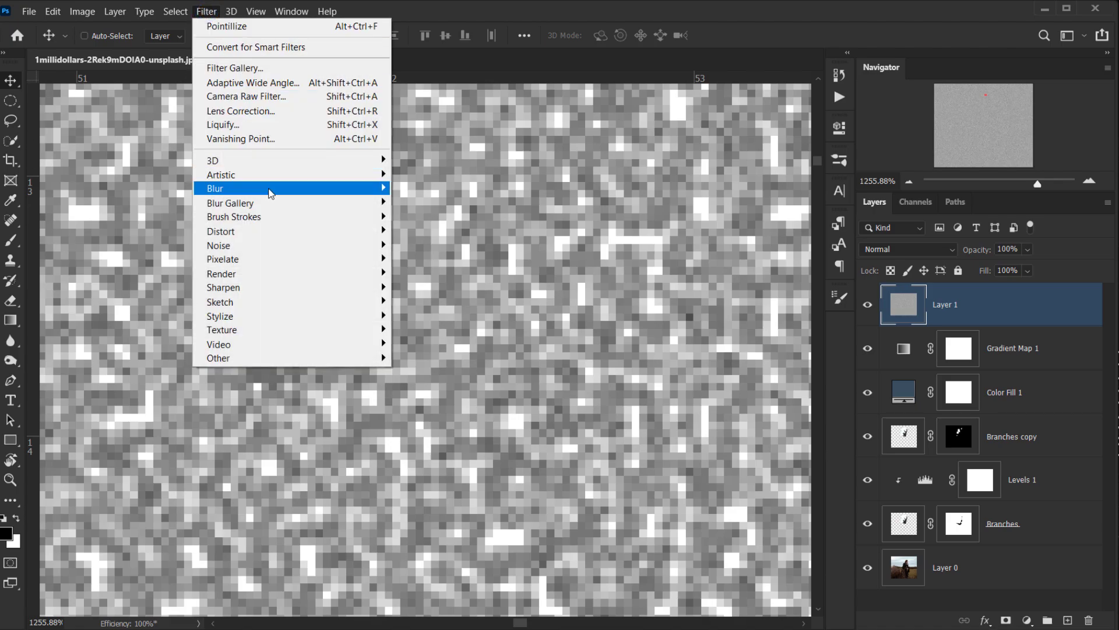
mouse_move(274, 187)
click(446, 245)
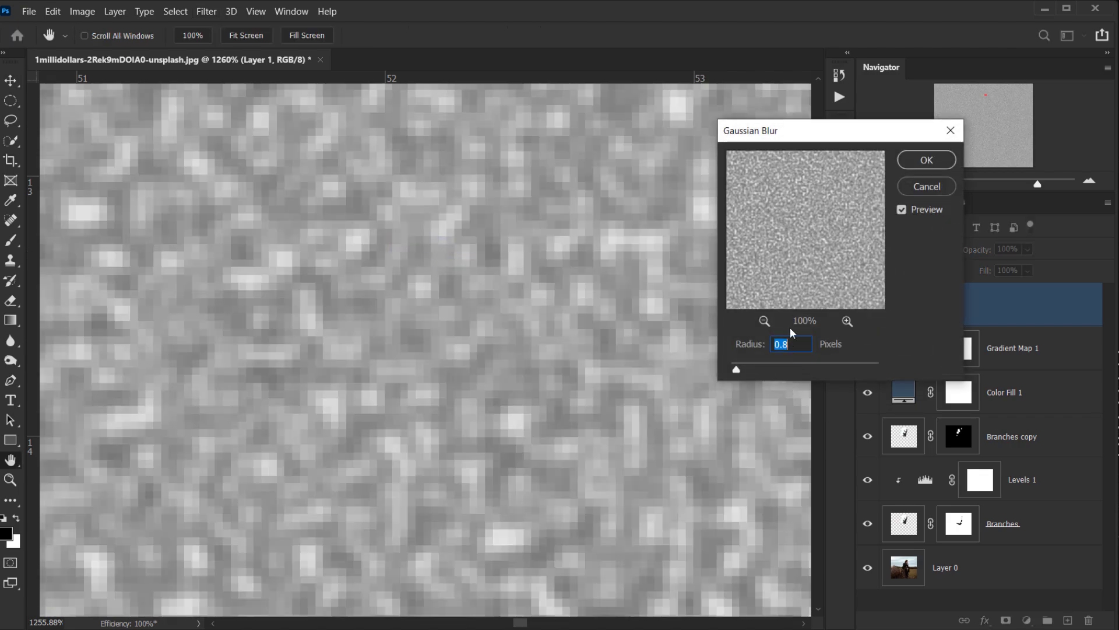
text(1)
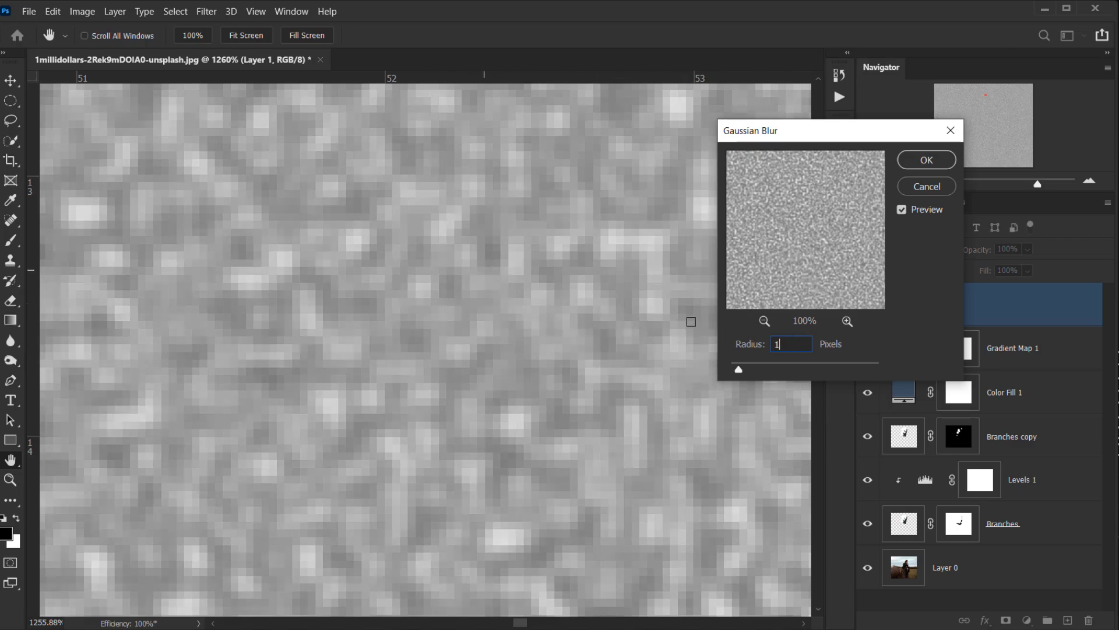
click(927, 160)
key(ctrl+0)
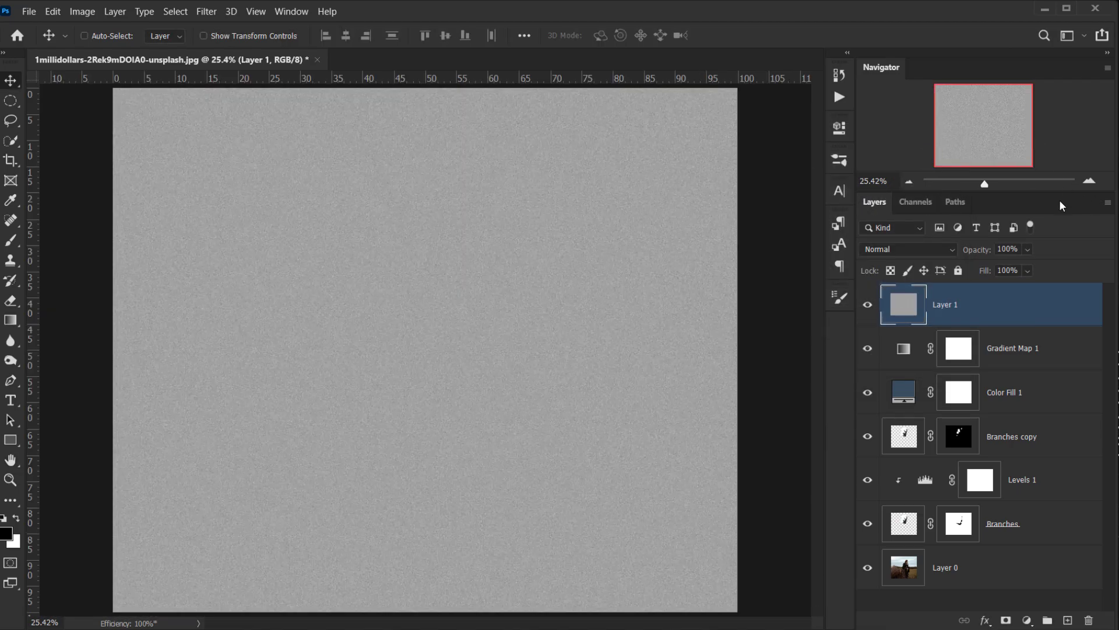
- Set Layer 1 to Overlay at about 30% opacity and toggle it to compare the grain
click(919, 250)
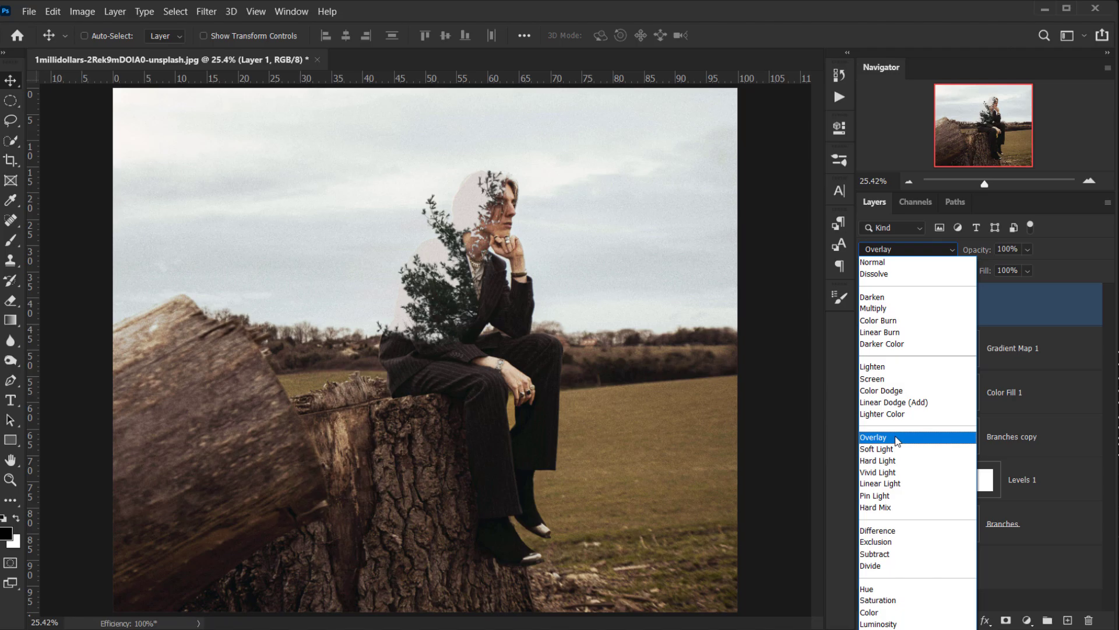
click(897, 439)
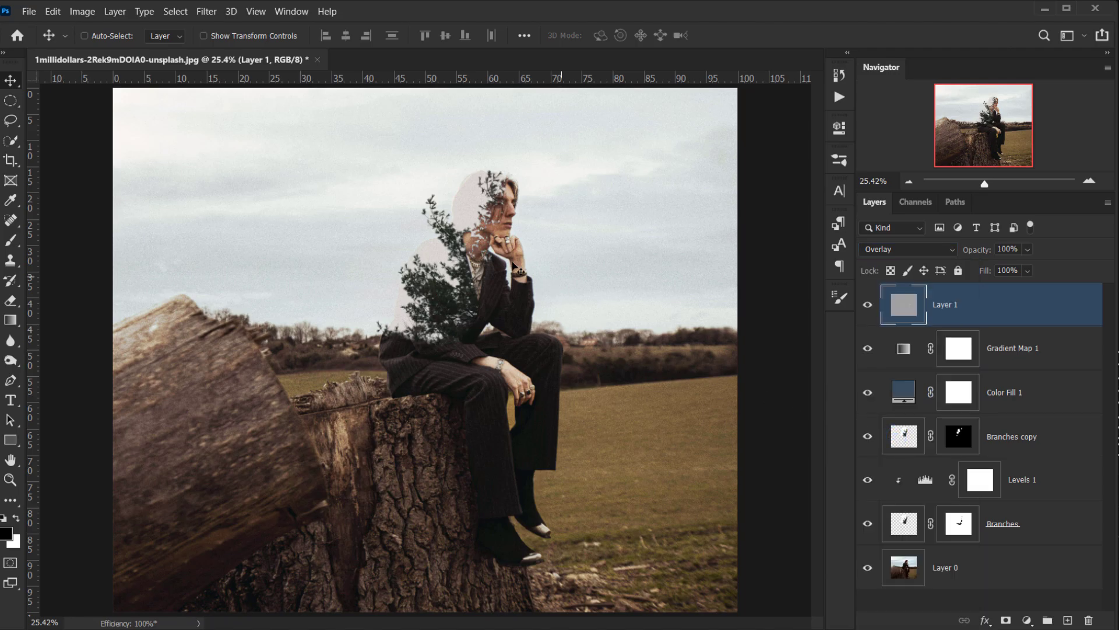
scroll(516, 189, up, 3)
scroll(476, 254, up, 3)
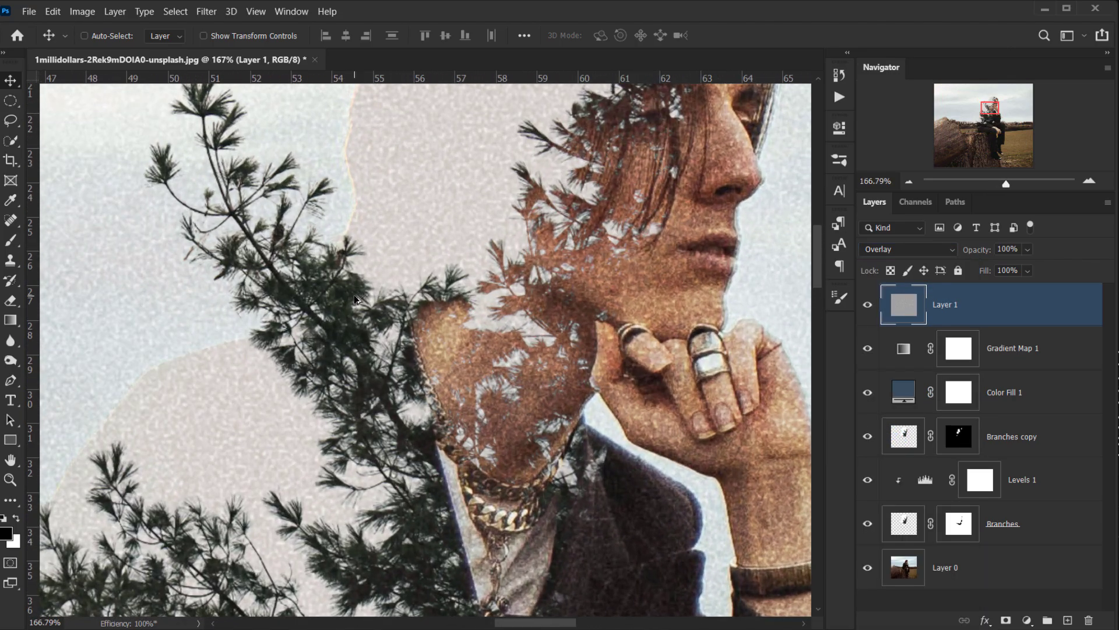
scroll(477, 255, down, 4)
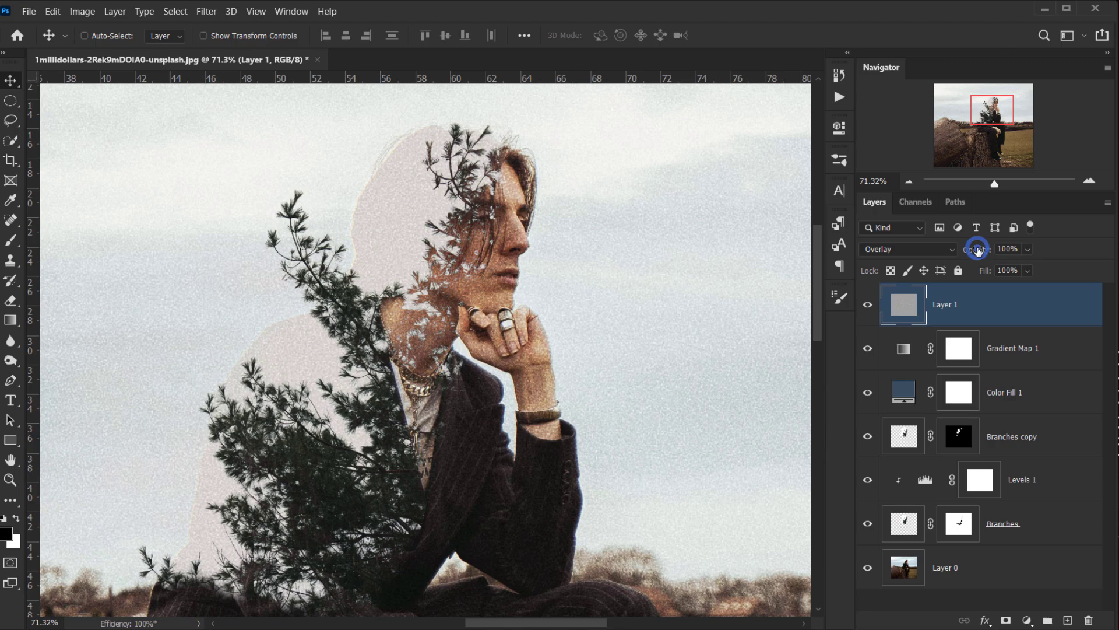
drag(975, 248, 925, 247)
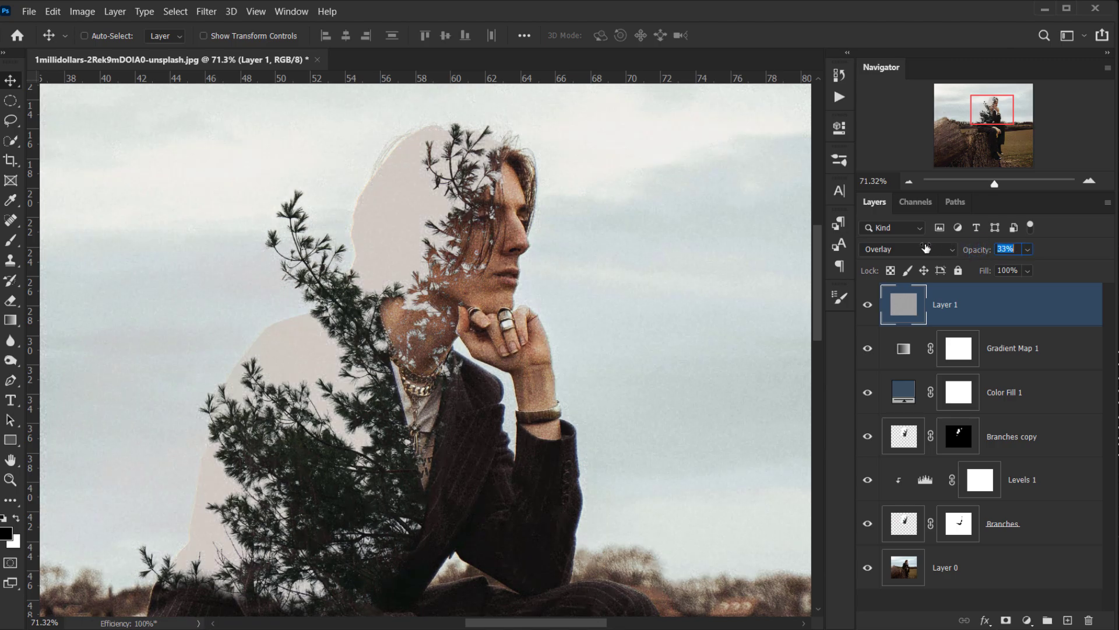
drag(420, 389, 446, 343)
click(866, 303)
click(867, 305)
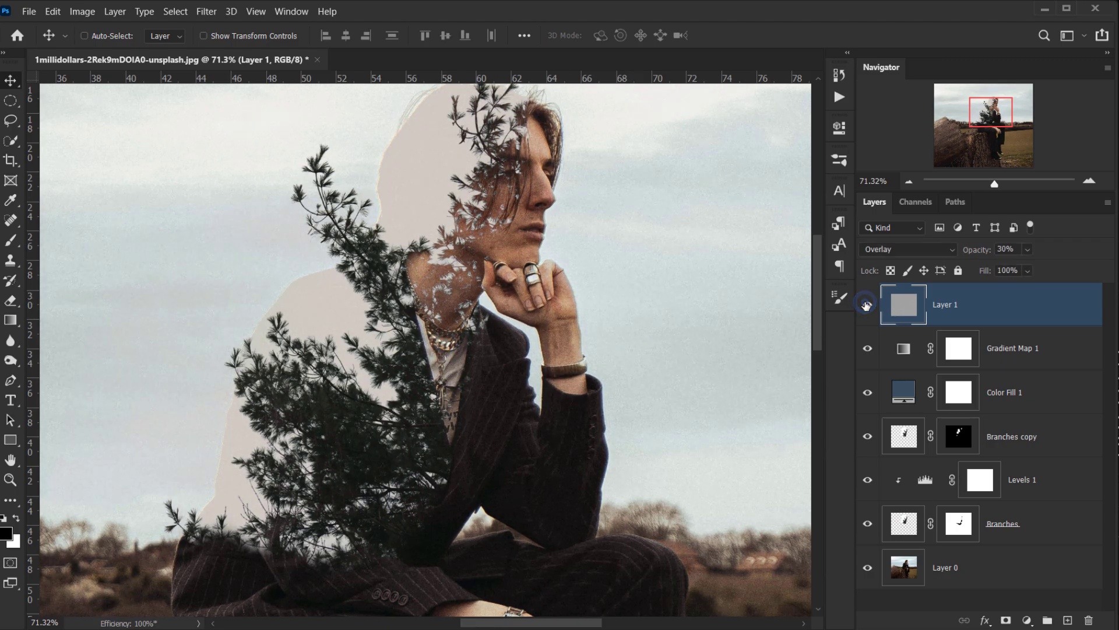
click(867, 304)
click(867, 305)
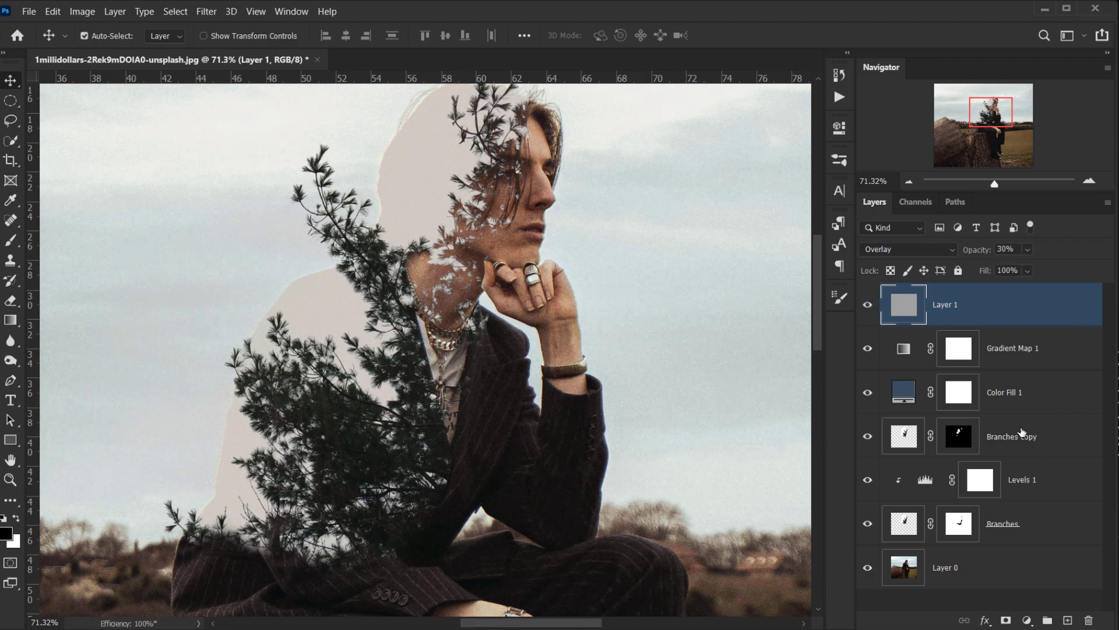